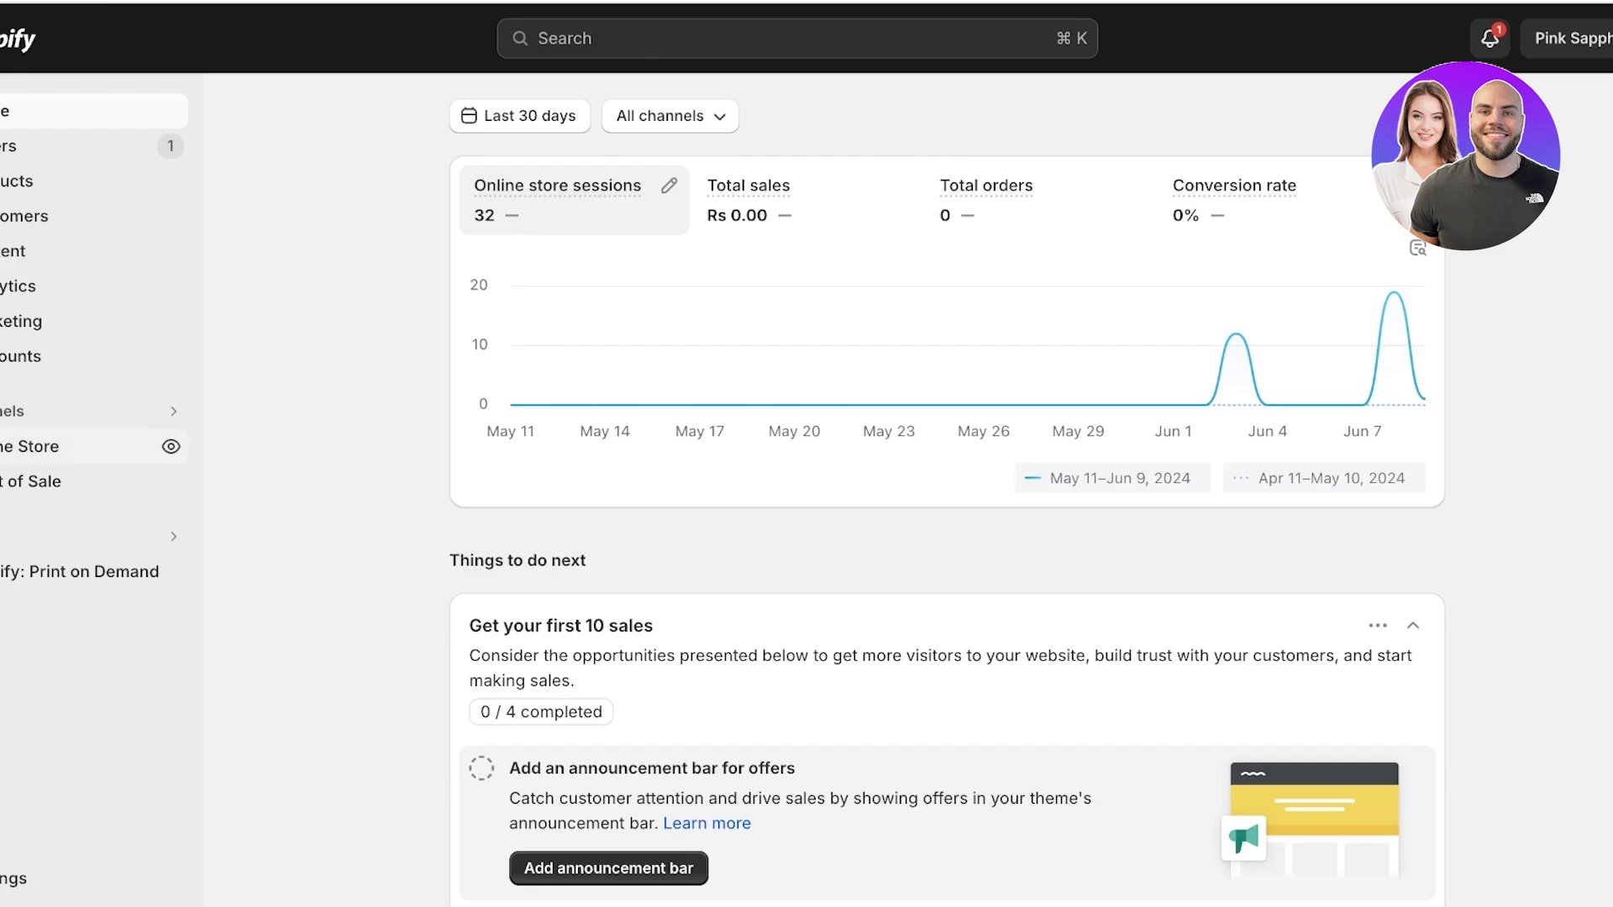
Open the live online store and add the IT GIRL TEE to the cart.
{"action": "left_click", "coordinate": [172, 446]}
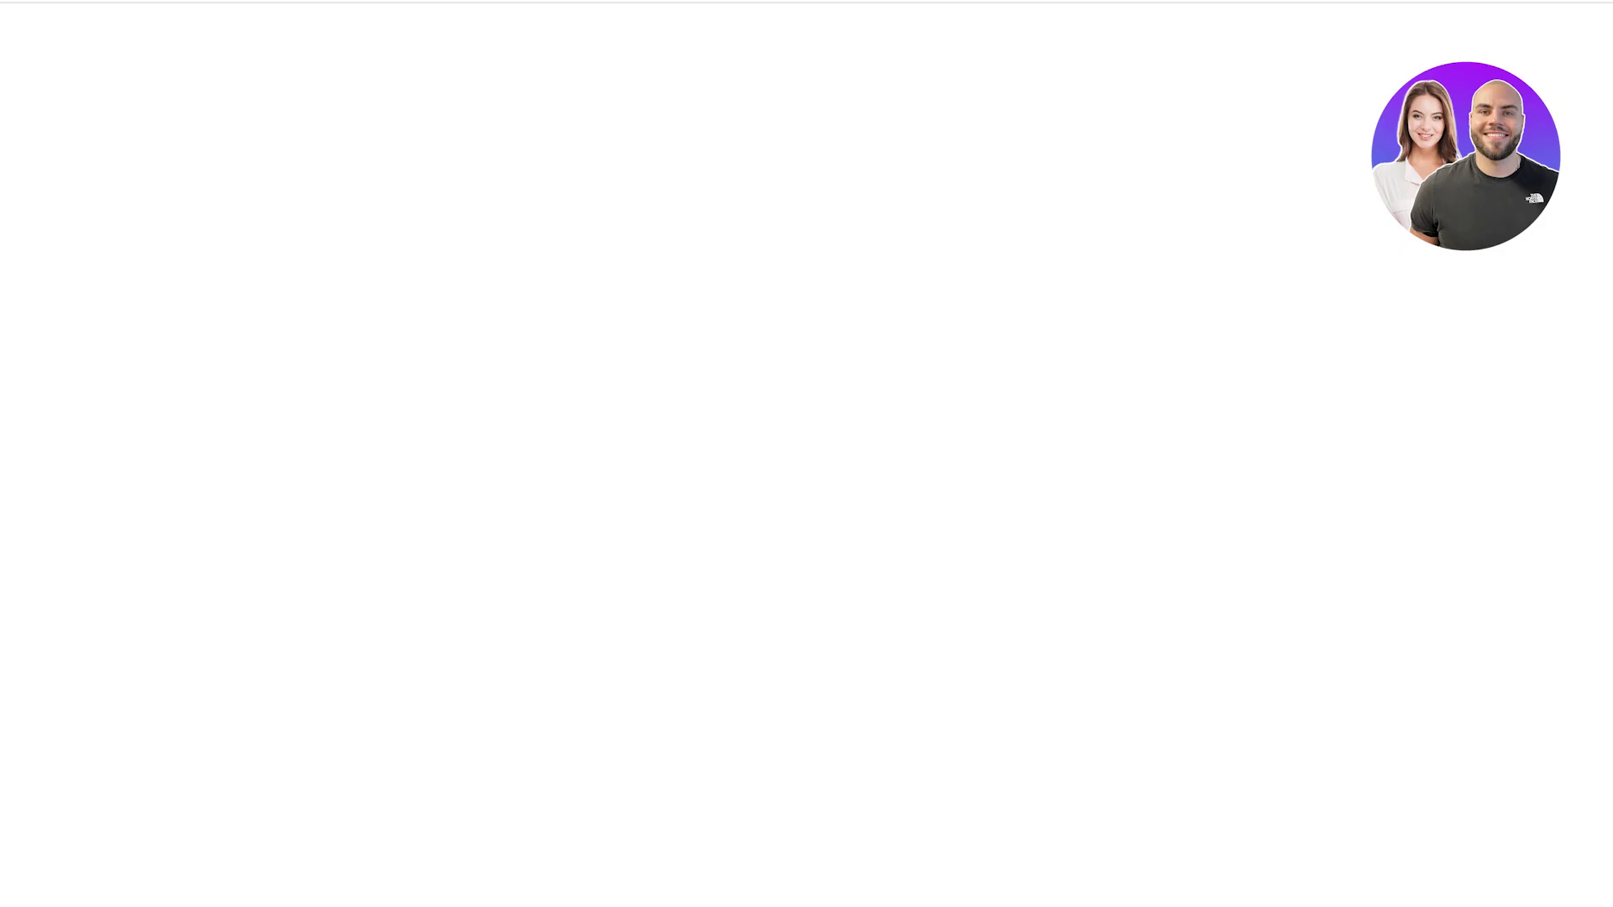
{"action": "scroll", "coordinate": [807, 454], "scroll_direction": "down", "scroll_amount": 10}
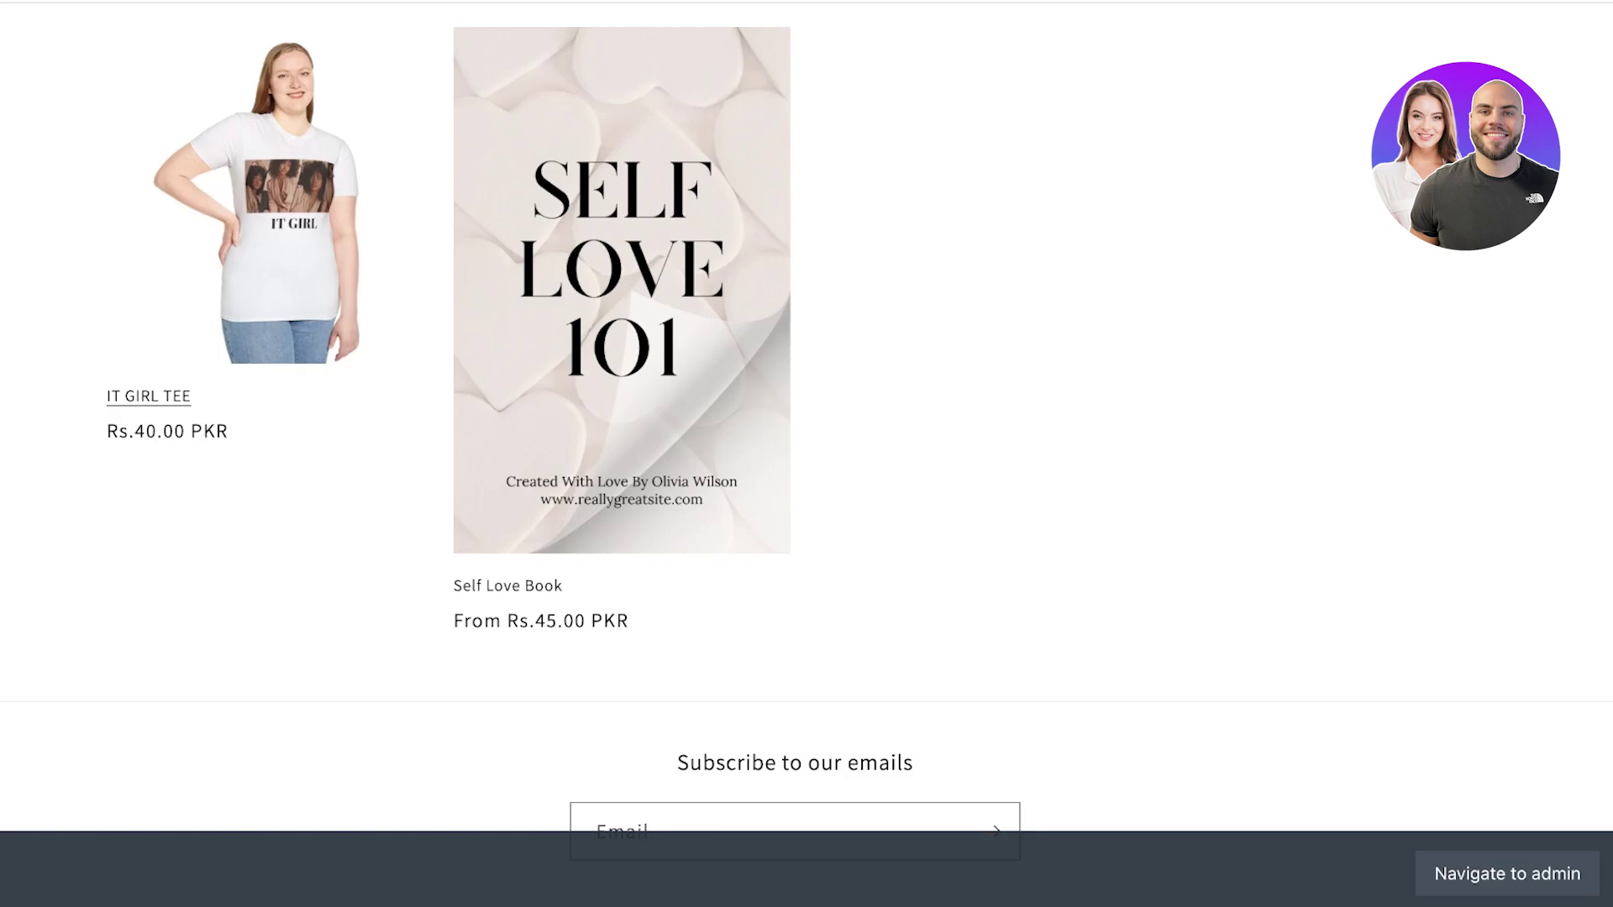
{"action": "left_click", "coordinate": [256, 202]}
{"action": "scroll", "coordinate": [806, 454], "scroll_direction": "down", "scroll_amount": 1}
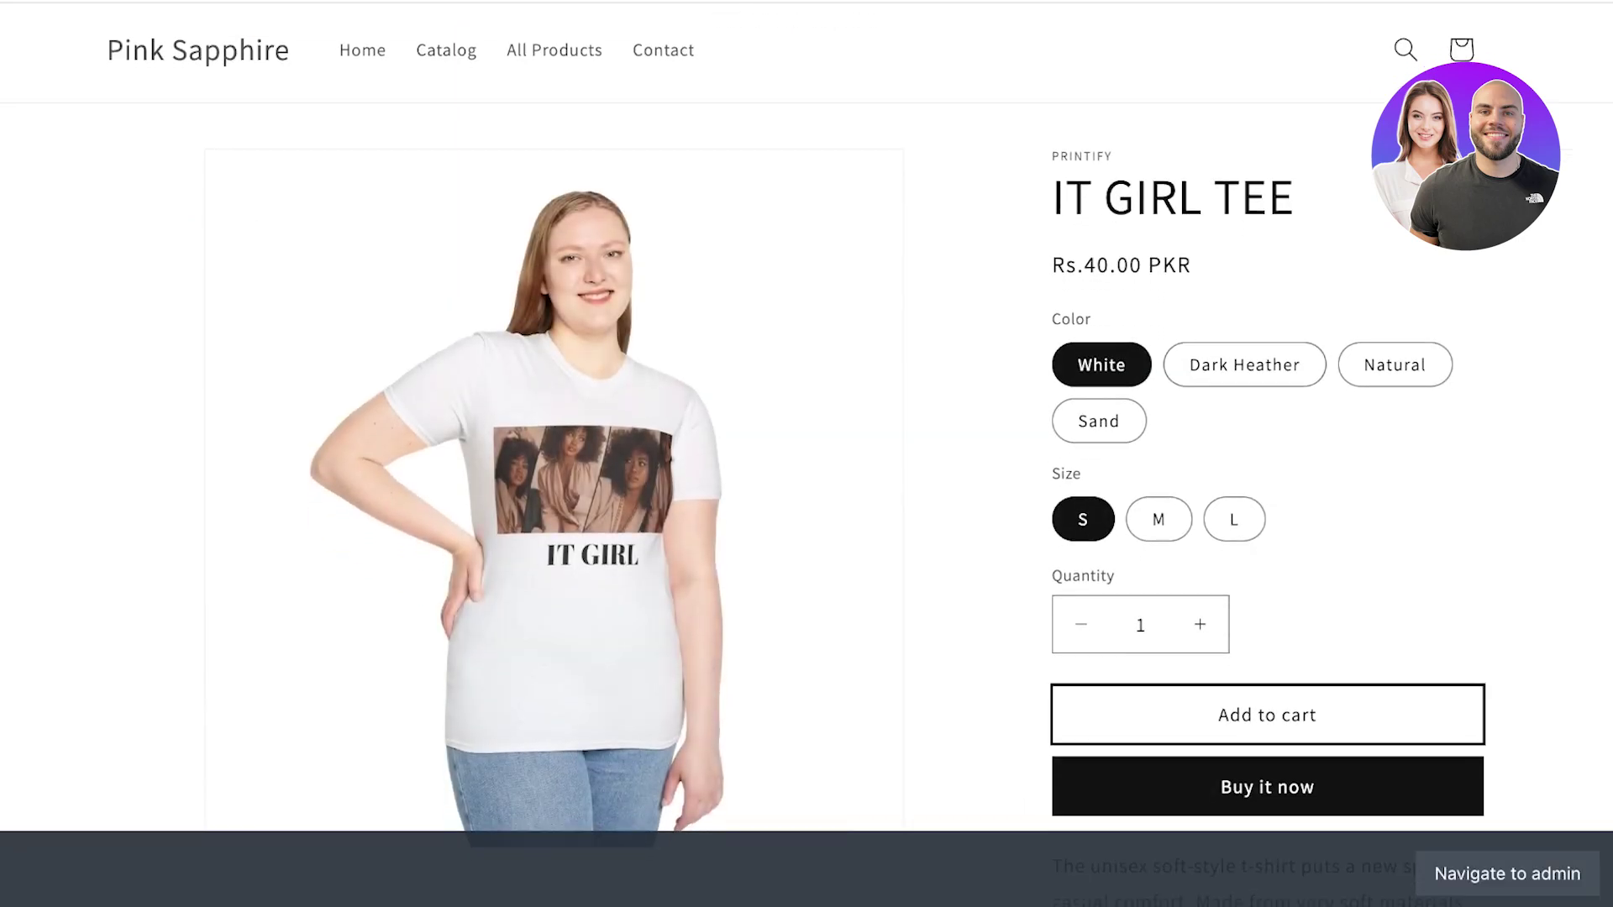
{"action": "left_click", "coordinate": [1266, 715]}
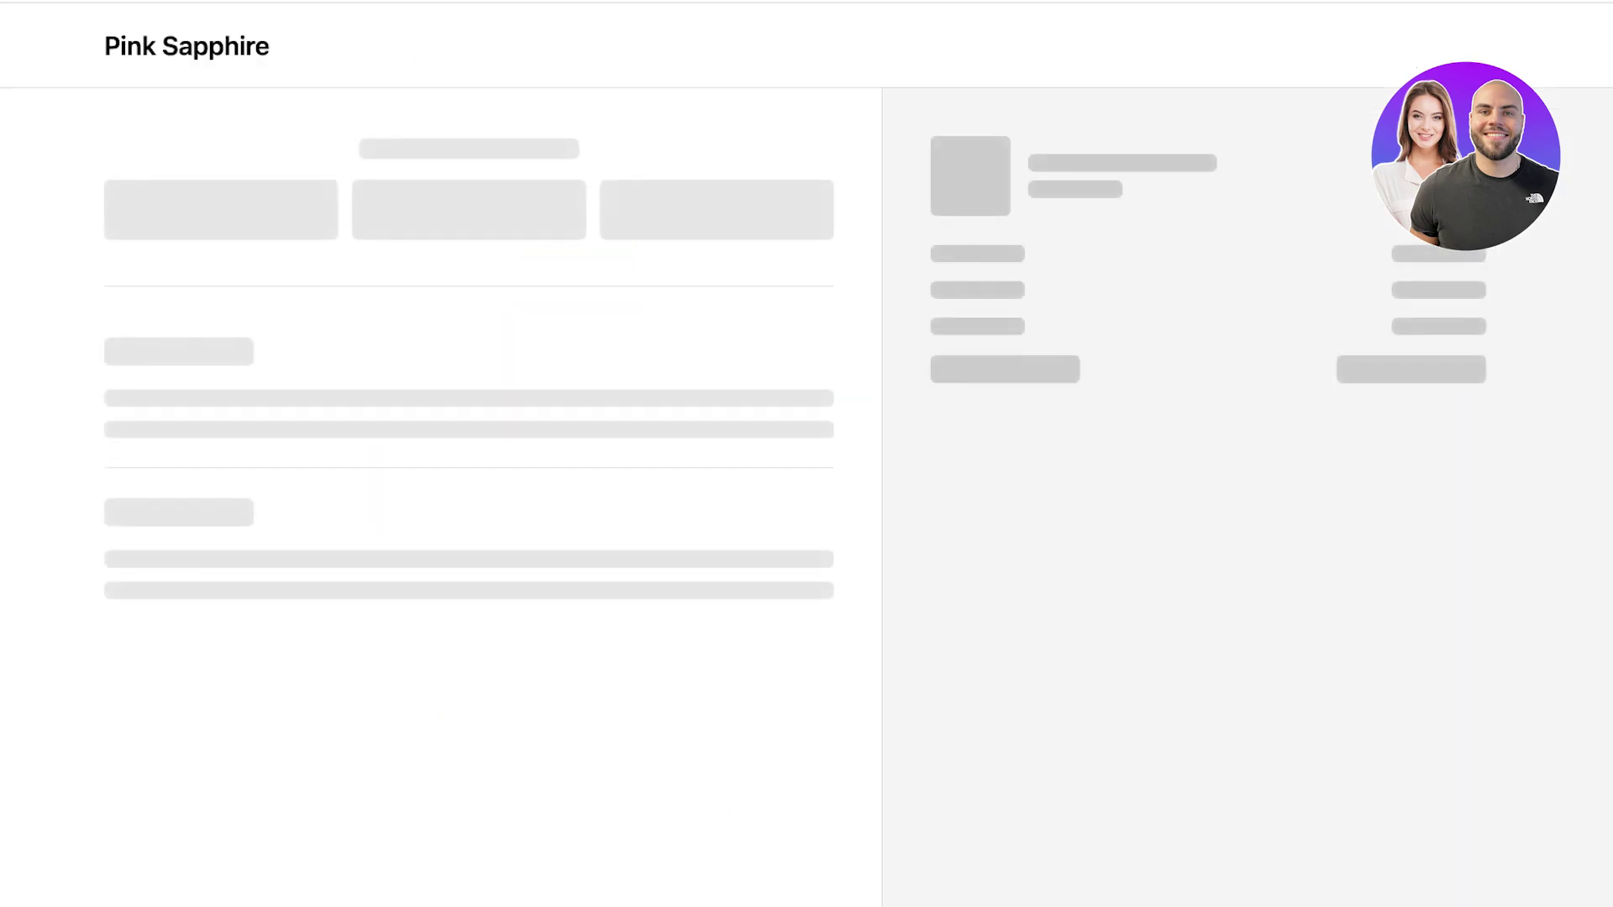
At checkout, try Cash on Delivery, a different billing address, then Credit card payment.
{"action": "scroll", "coordinate": [469, 504], "scroll_direction": "down", "scroll_amount": 7}
{"action": "scroll", "coordinate": [469, 504], "scroll_direction": "up", "scroll_amount": 8}
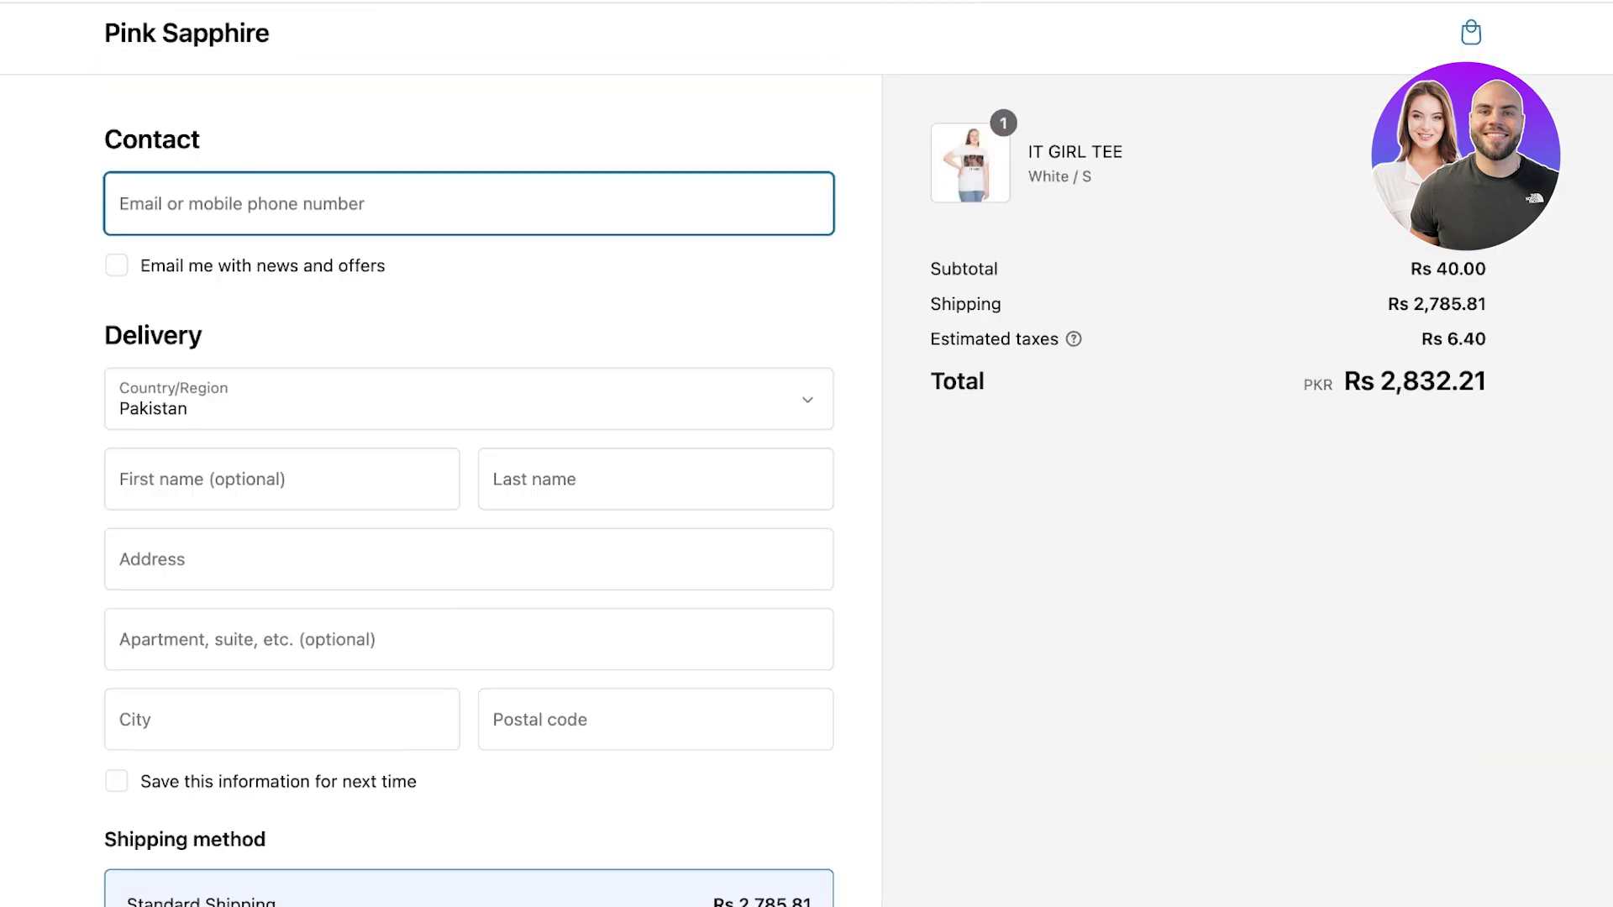
{"action": "scroll", "coordinate": [468, 504], "scroll_direction": "down", "scroll_amount": 8}
{"action": "scroll", "coordinate": [469, 504], "scroll_direction": "down", "scroll_amount": 5}
{"action": "left_click", "coordinate": [138, 555]}
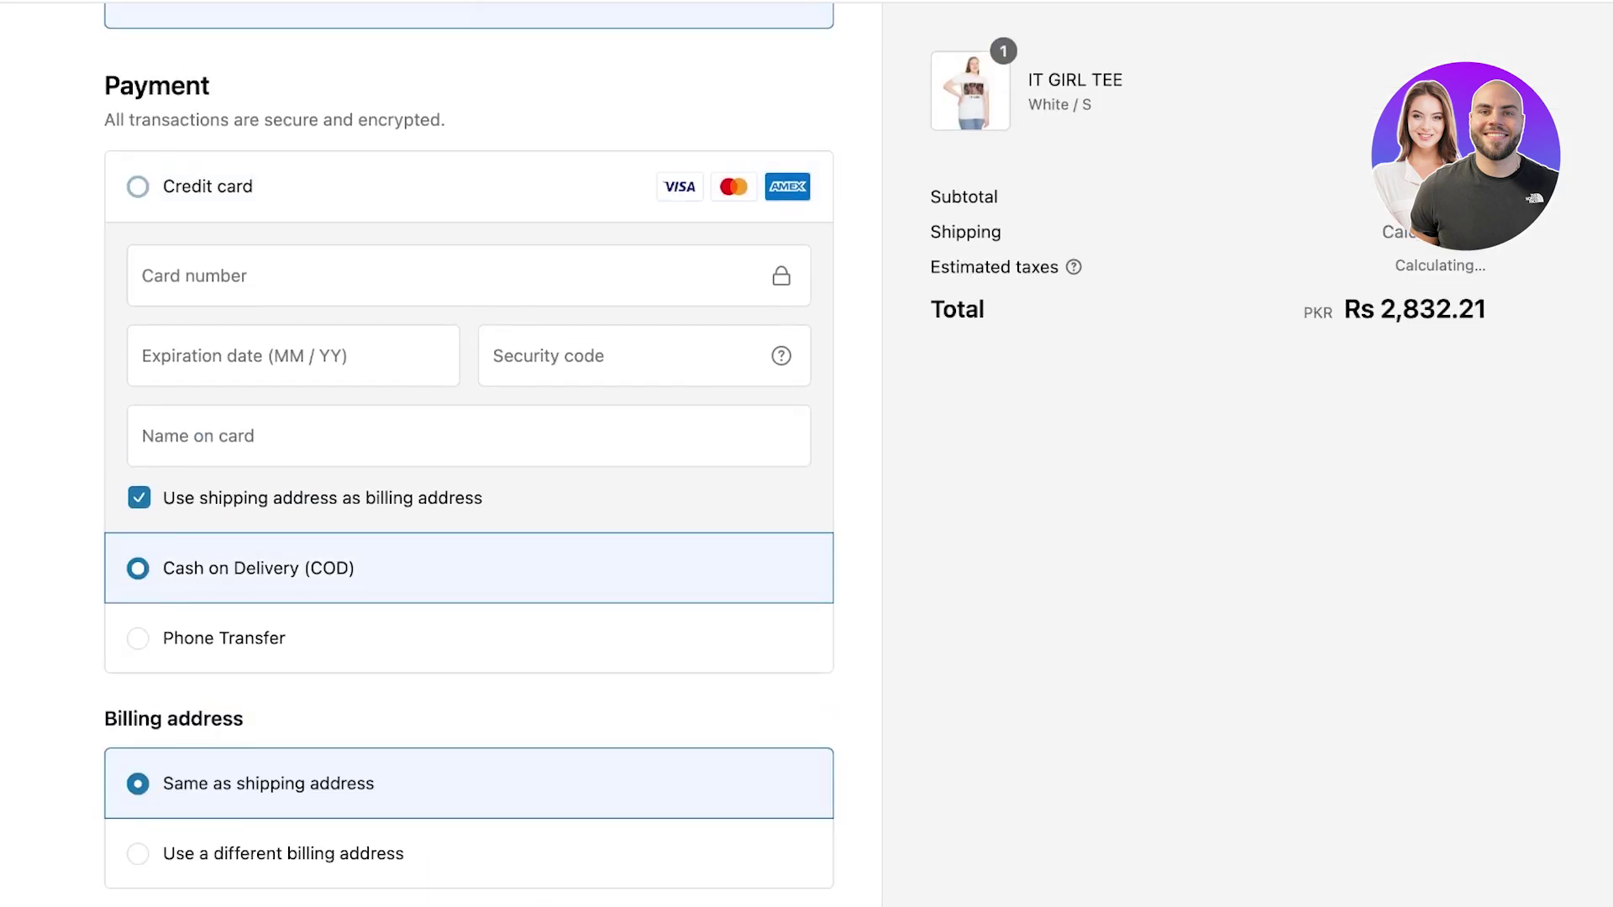
{"action": "left_click", "coordinate": [137, 613]}
{"action": "left_click", "coordinate": [138, 187]}
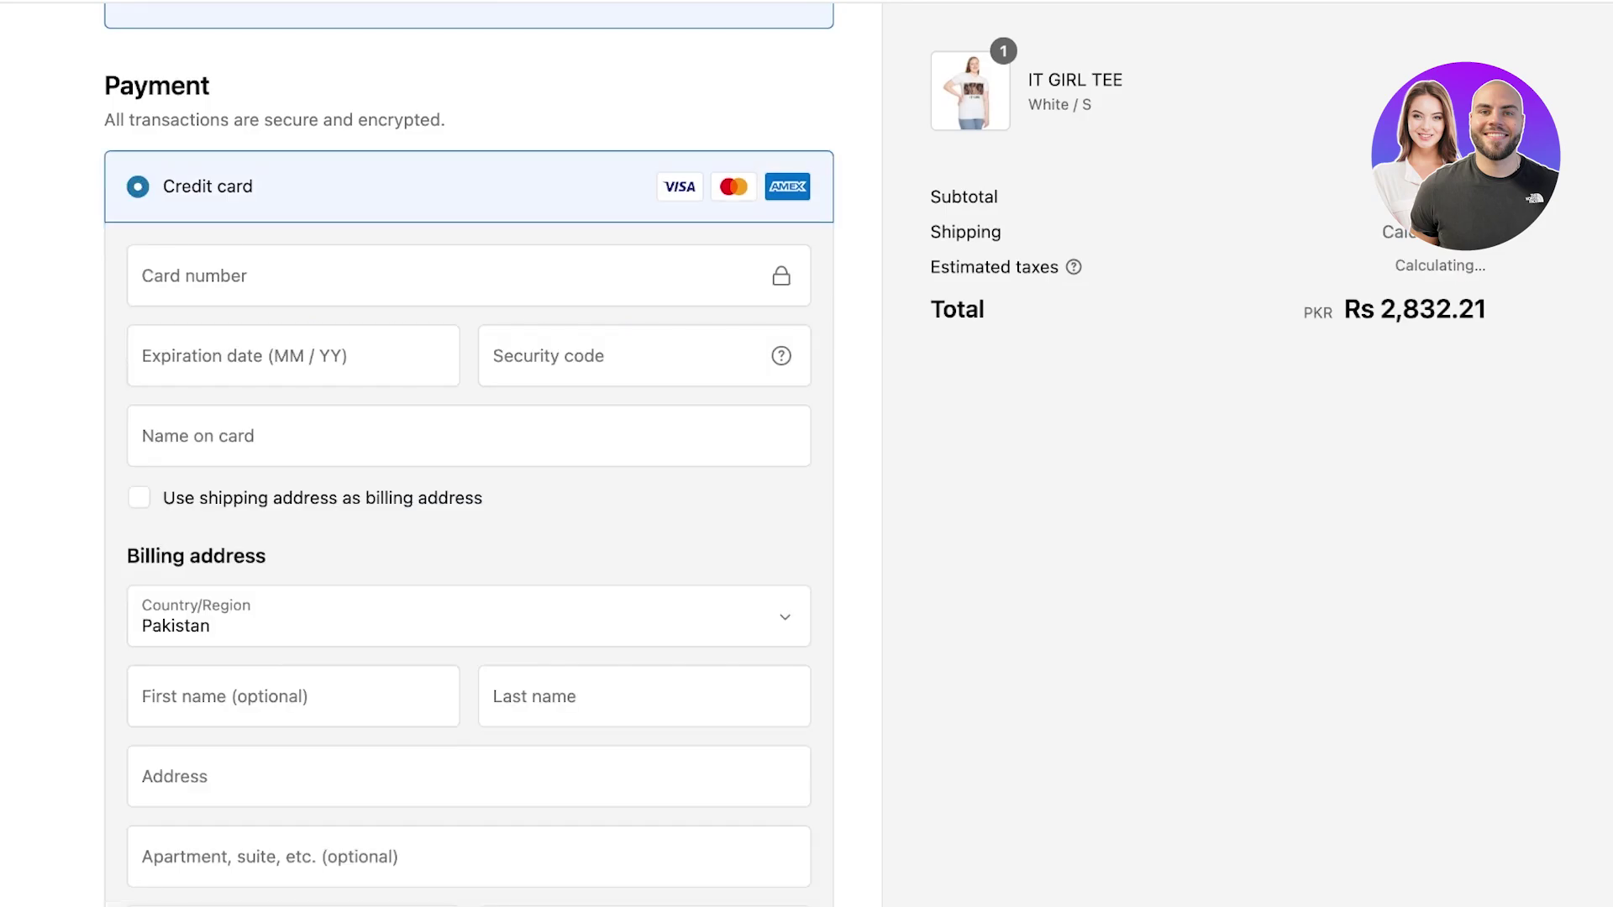
{"action": "scroll", "coordinate": [469, 454], "scroll_direction": "down", "scroll_amount": 2}
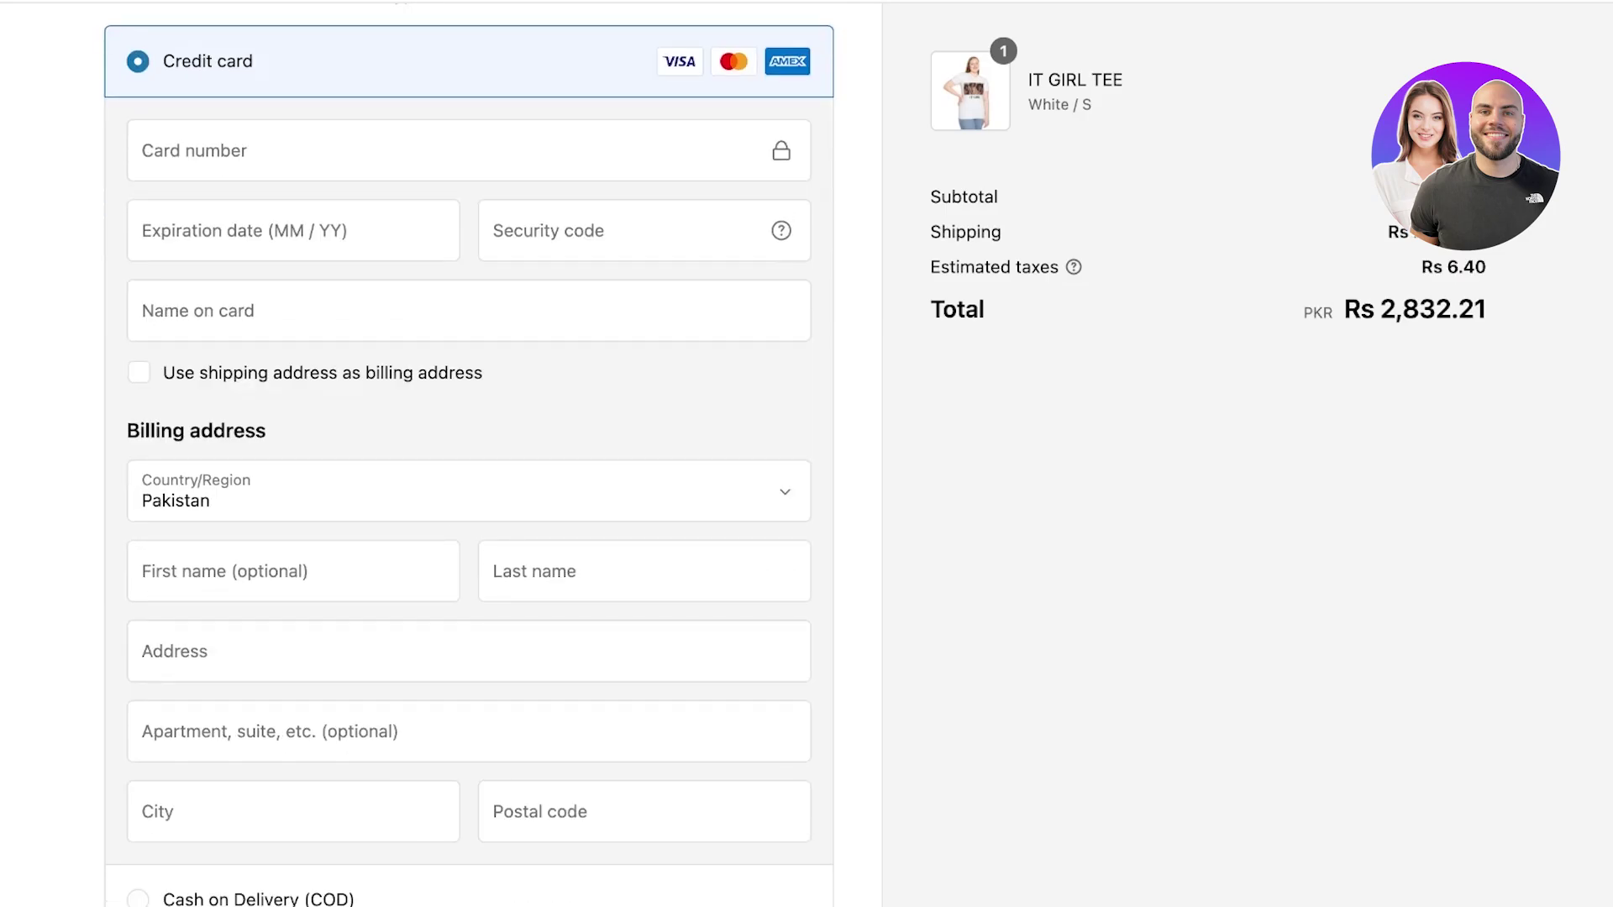
{"action": "scroll", "coordinate": [469, 454], "scroll_direction": "up", "scroll_amount": 4}
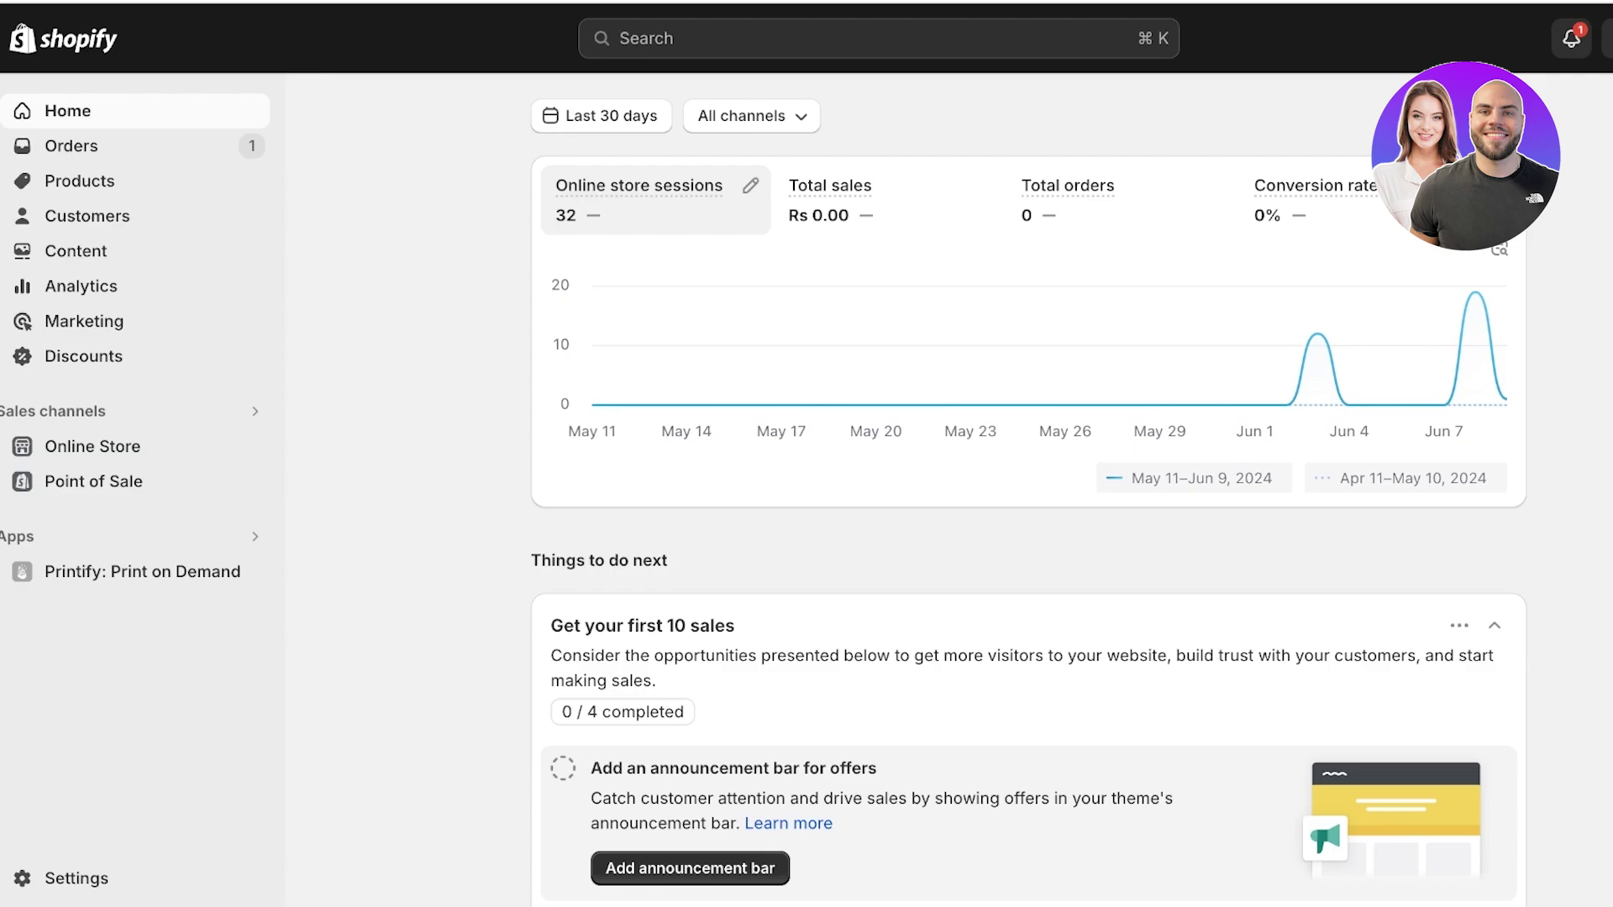
Deactivate Stripe under Settings > Payments, confirm, and close Settings.
{"action": "left_click", "coordinate": [76, 878]}
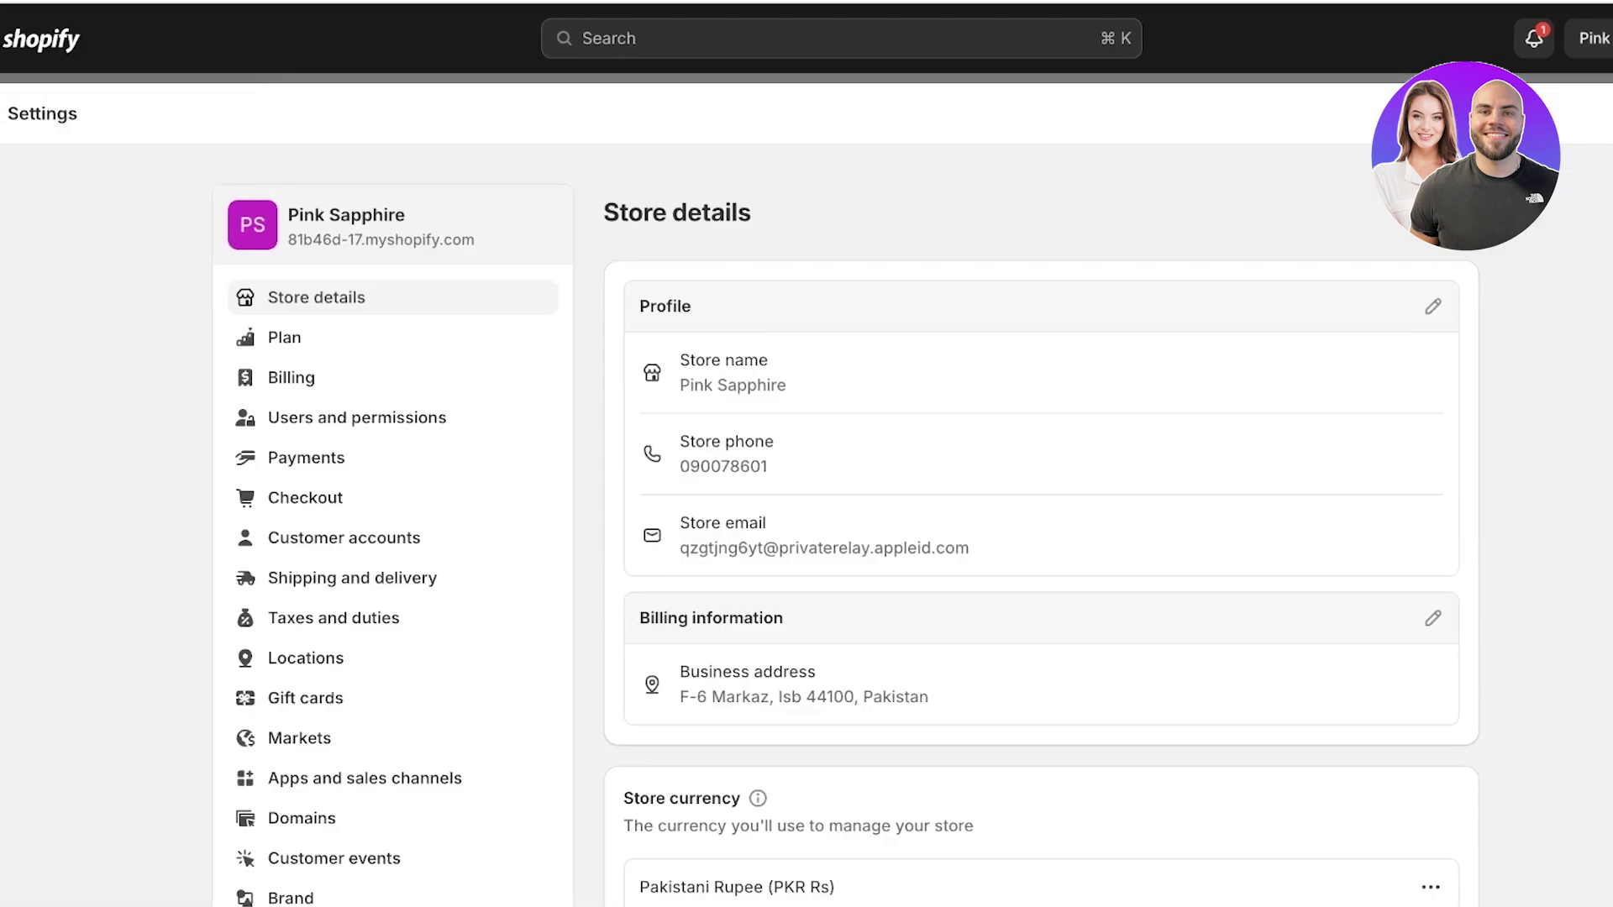
{"action": "left_click", "coordinate": [269, 457]}
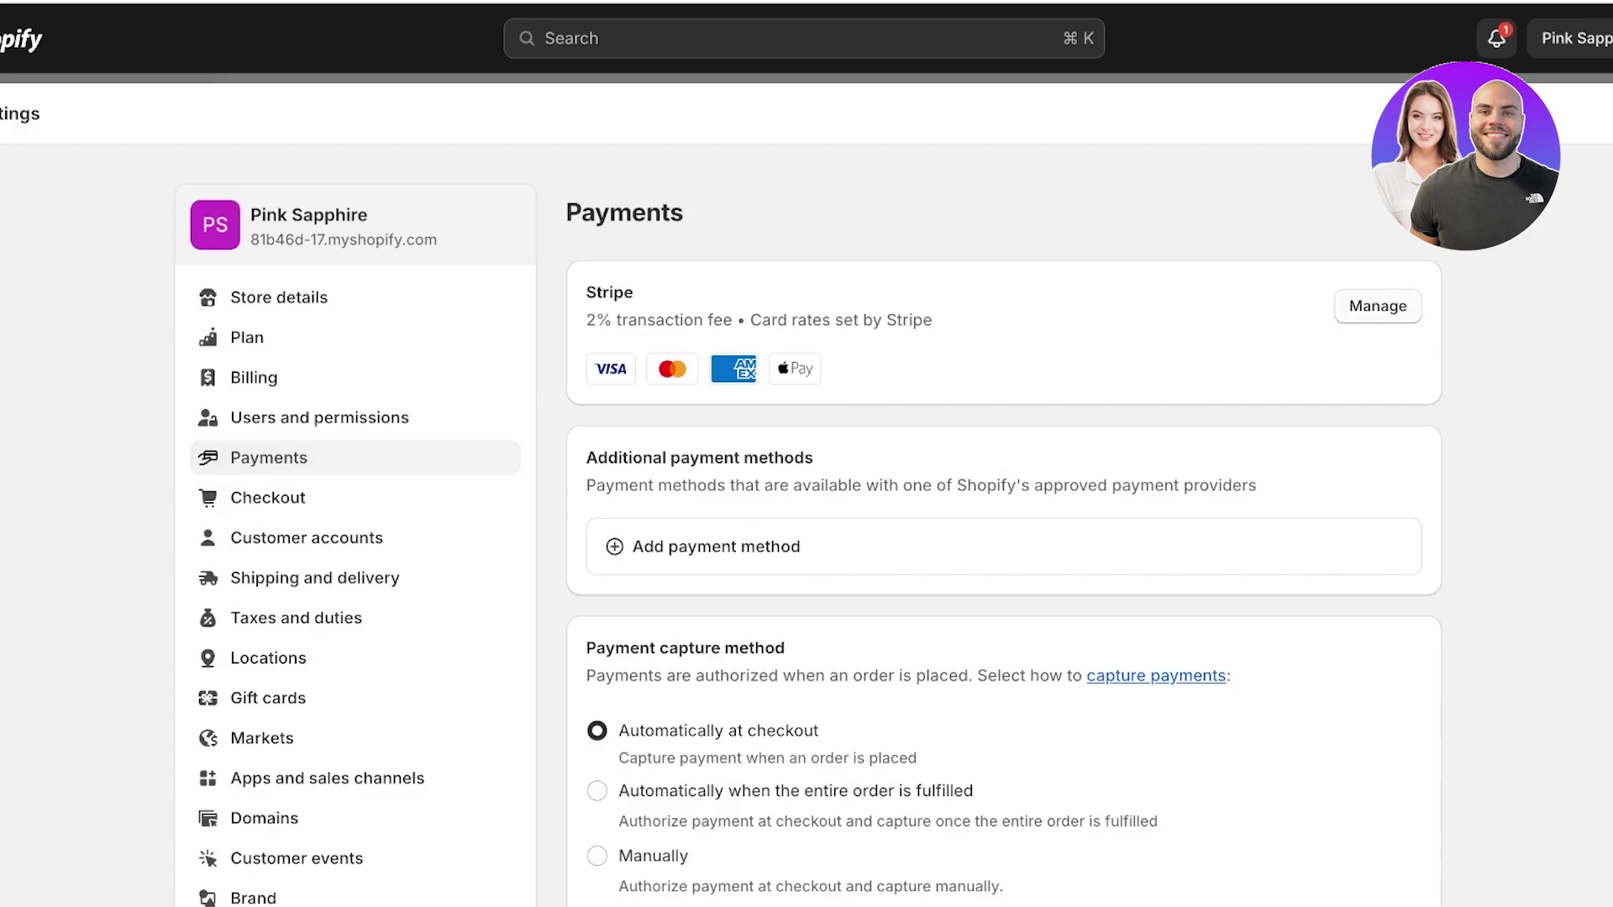
{"action": "left_click", "coordinate": [1378, 306]}
{"action": "scroll", "coordinate": [1004, 504], "scroll_direction": "down", "scroll_amount": 5}
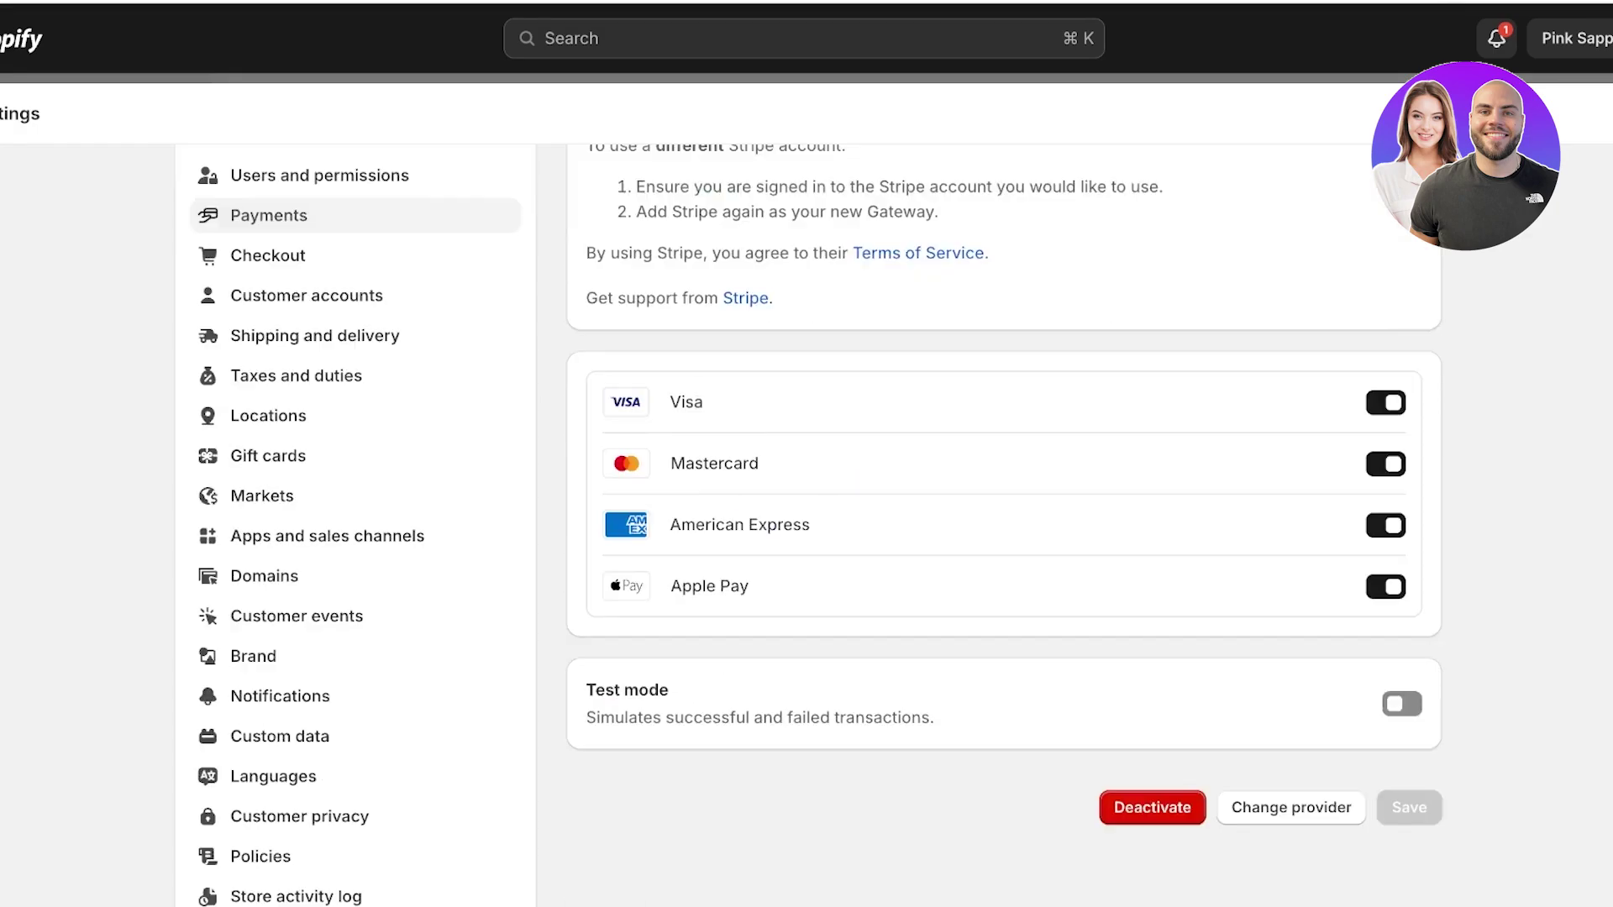
{"action": "left_click", "coordinate": [1151, 719]}
{"action": "left_click", "coordinate": [1125, 526]}
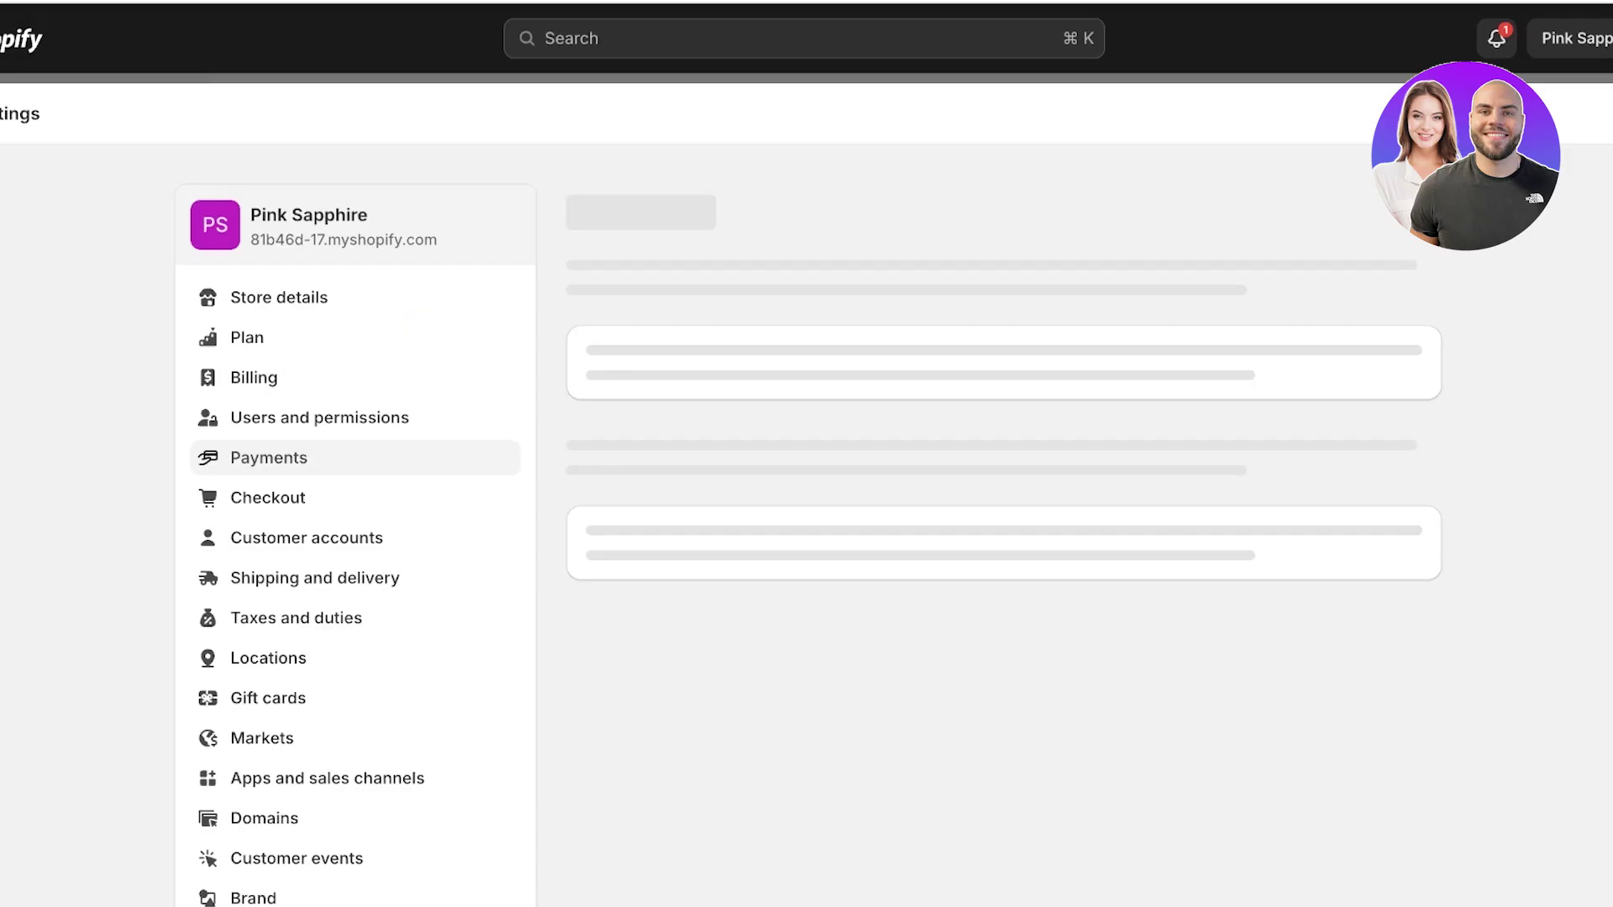
{"action": "key", "text": "Escape"}
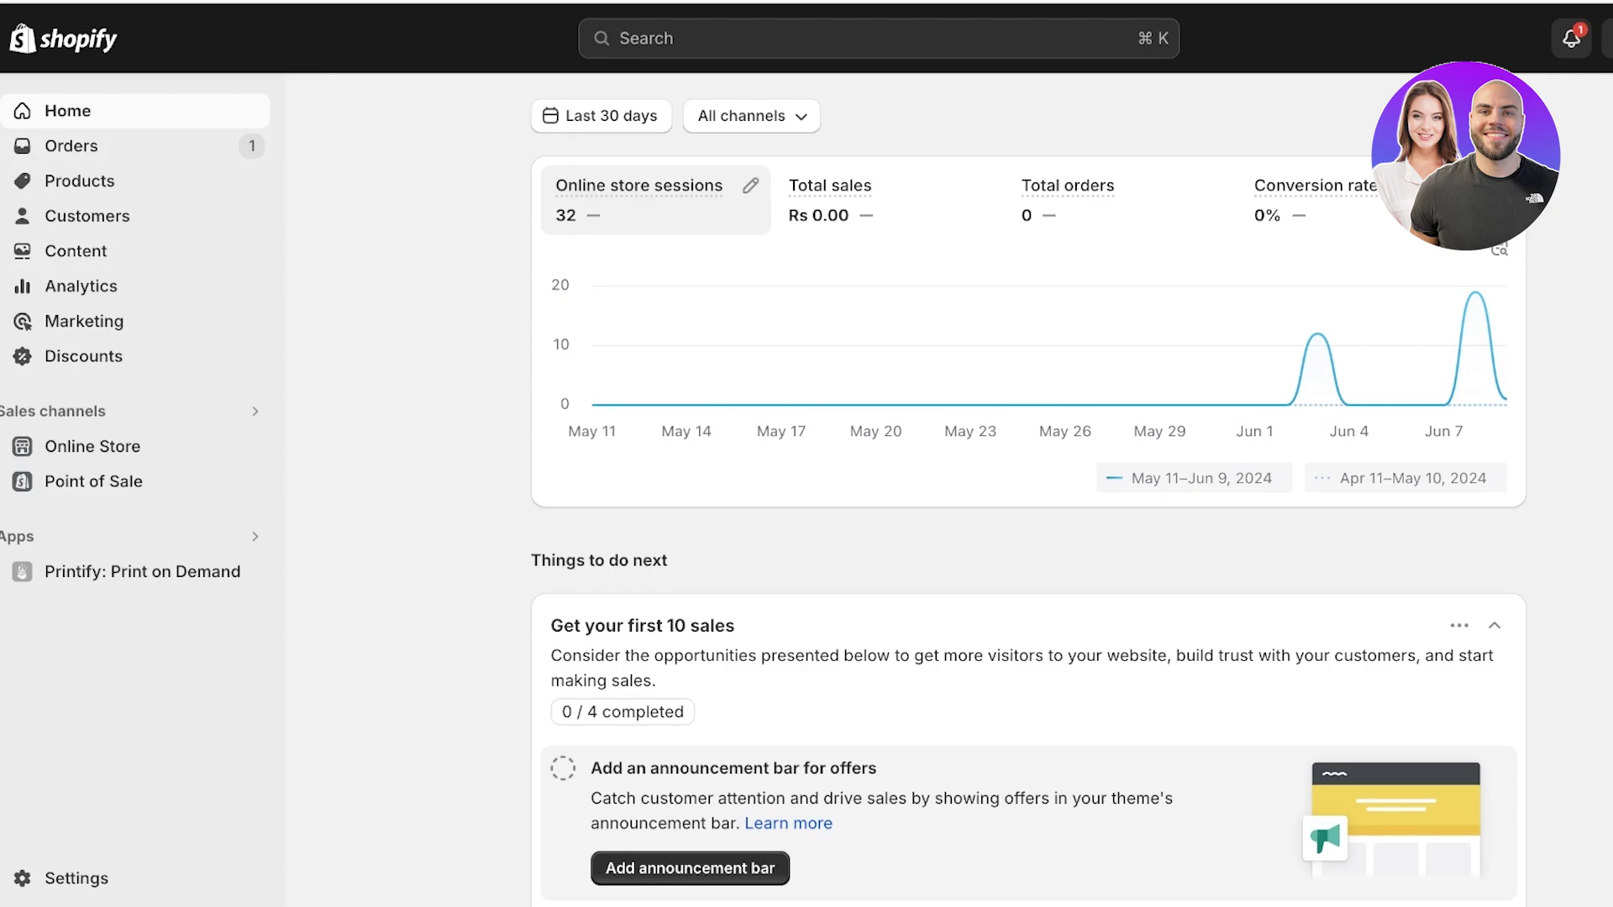
Filter payment providers for 'payon', view Payoneer Checkout Native Cards, and go back to Payments.
{"action": "left_click", "coordinate": [76, 878]}
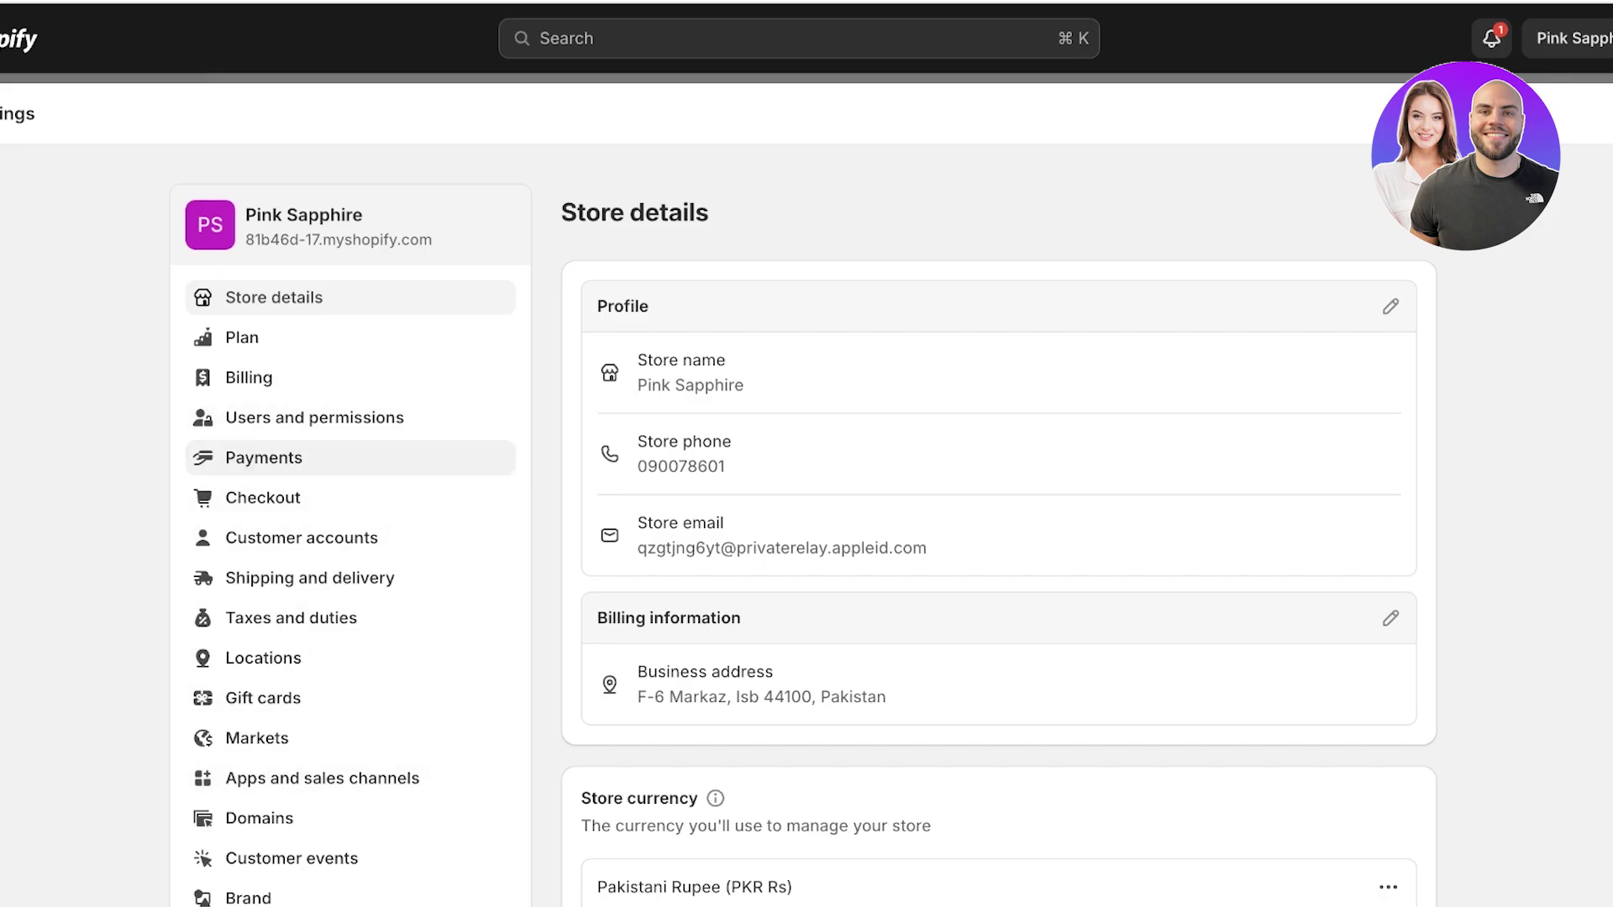
{"action": "left_click", "coordinate": [264, 457]}
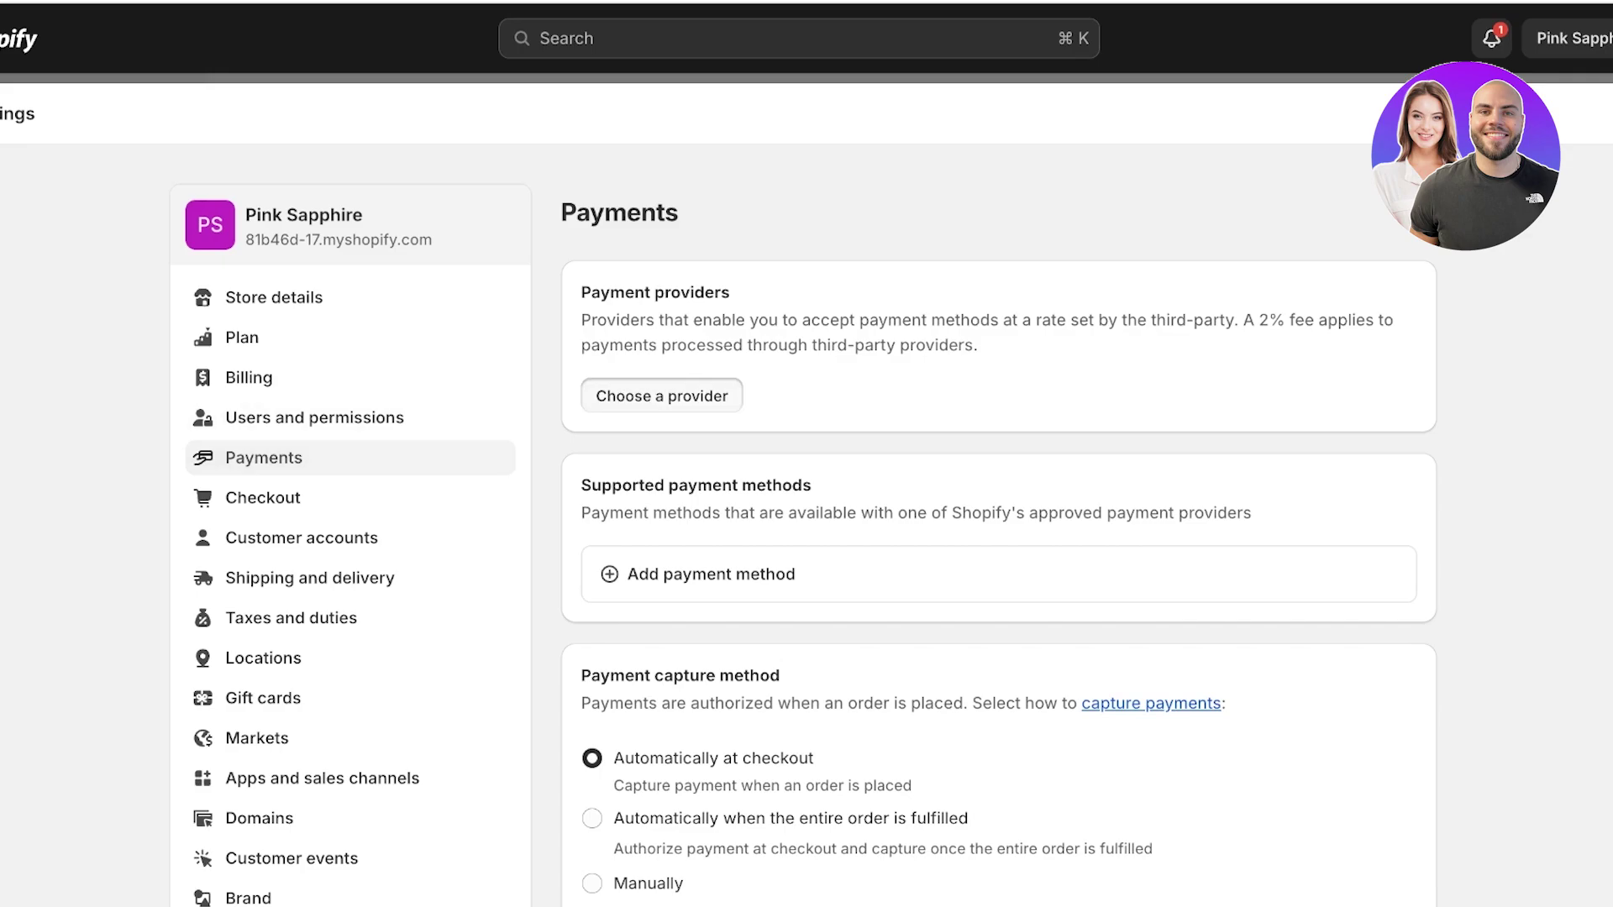
{"action": "left_click", "coordinate": [662, 396]}
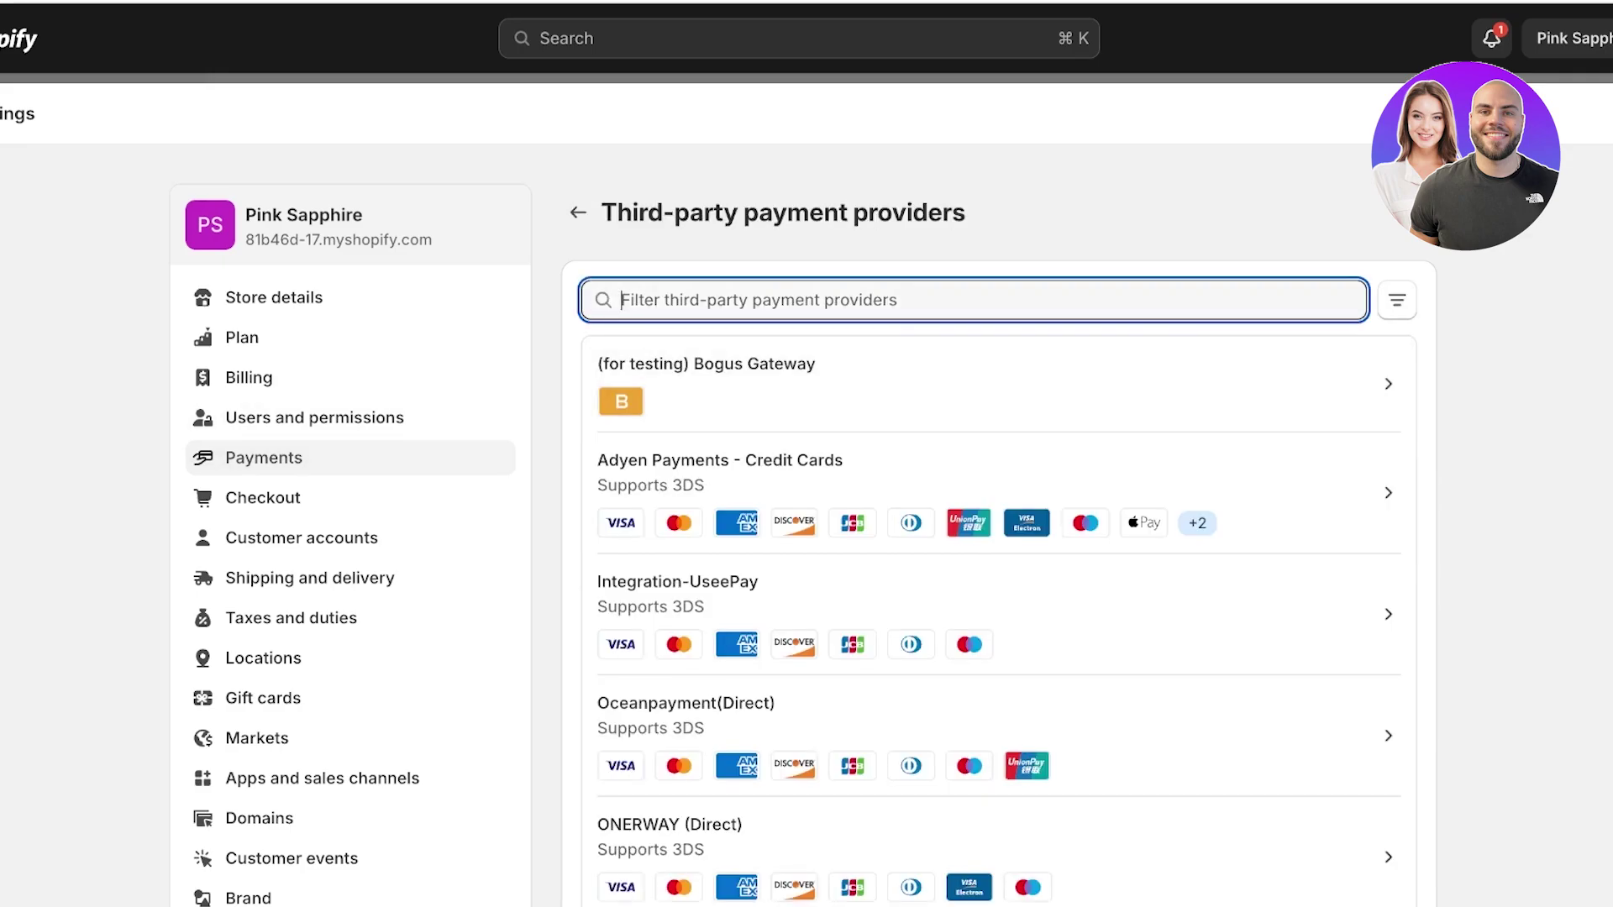
{"action": "type", "text": "payon"}
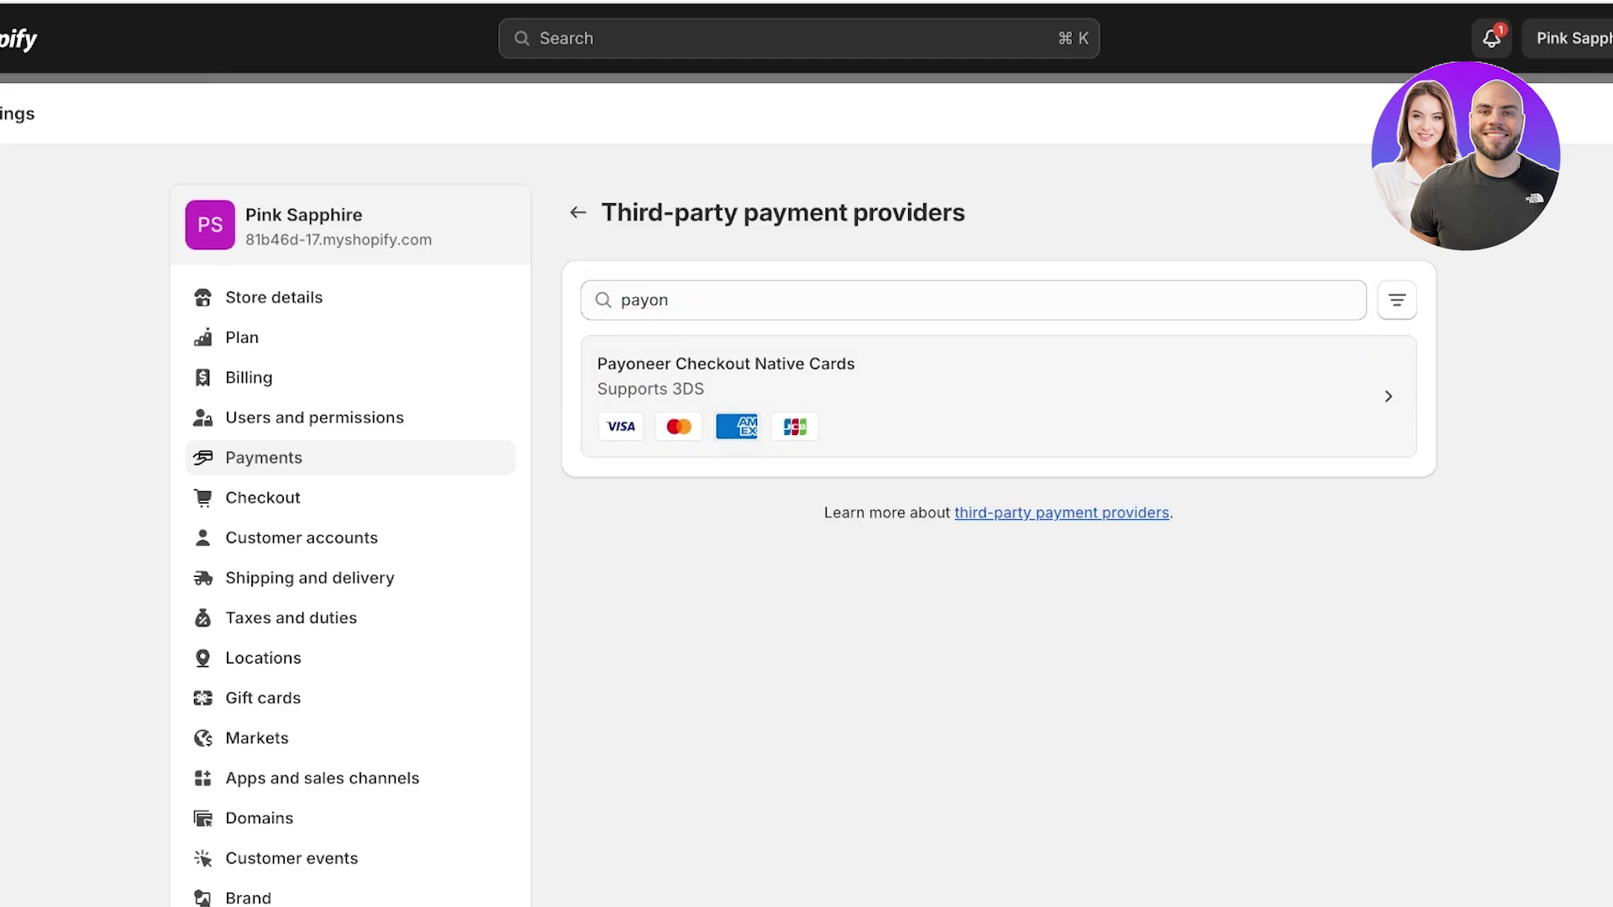
{"action": "left_click", "coordinate": [991, 395]}
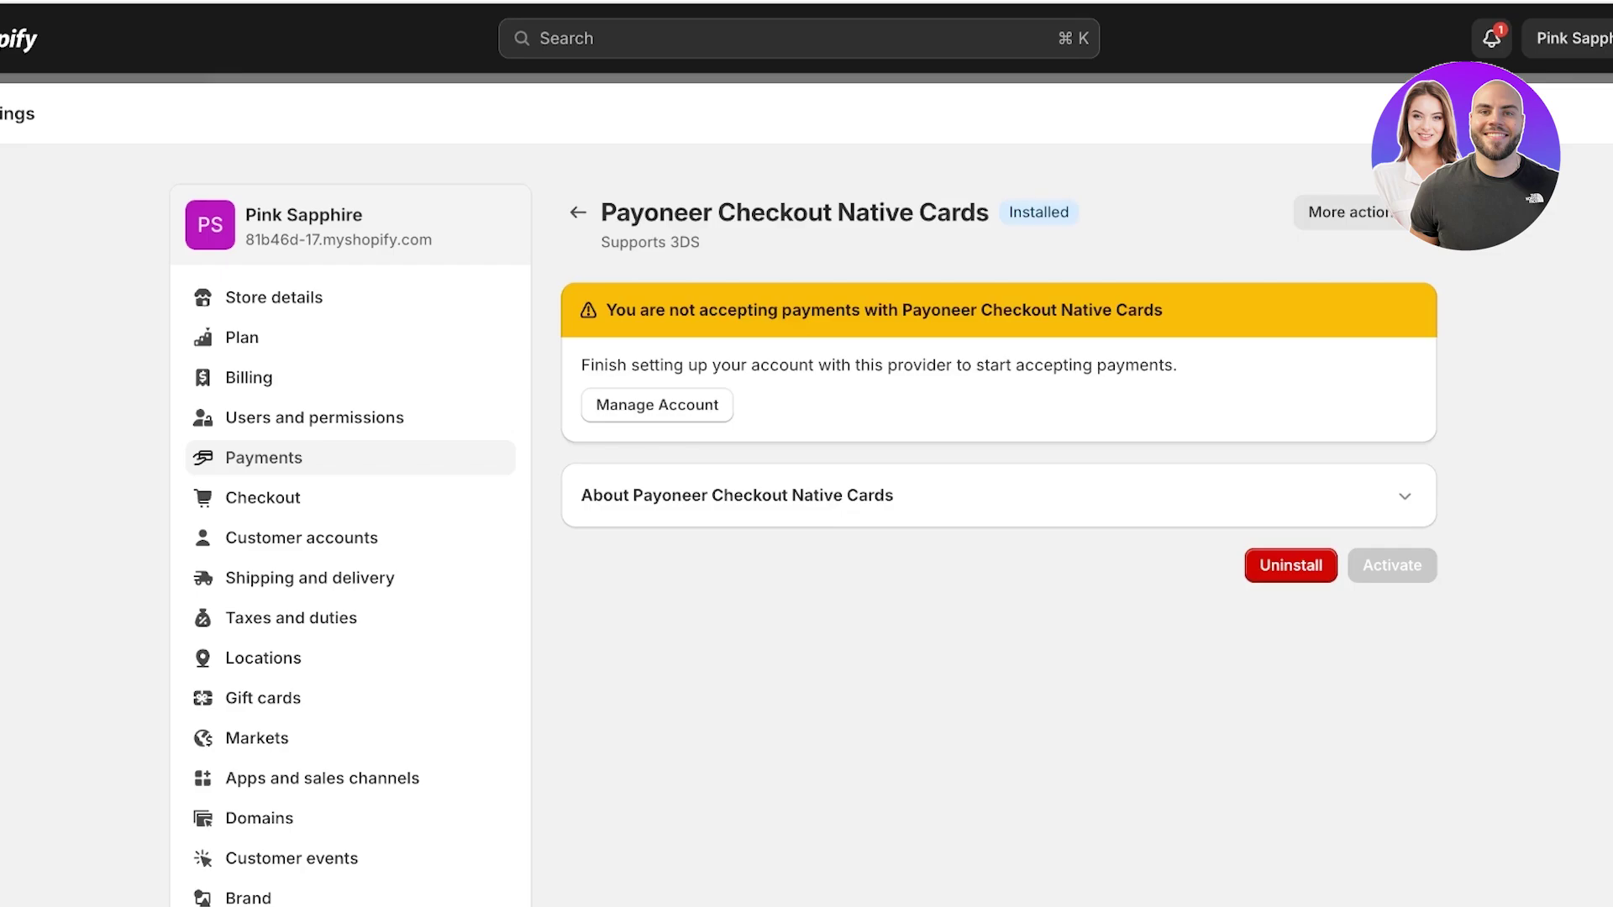
{"action": "left_click", "coordinate": [577, 212]}
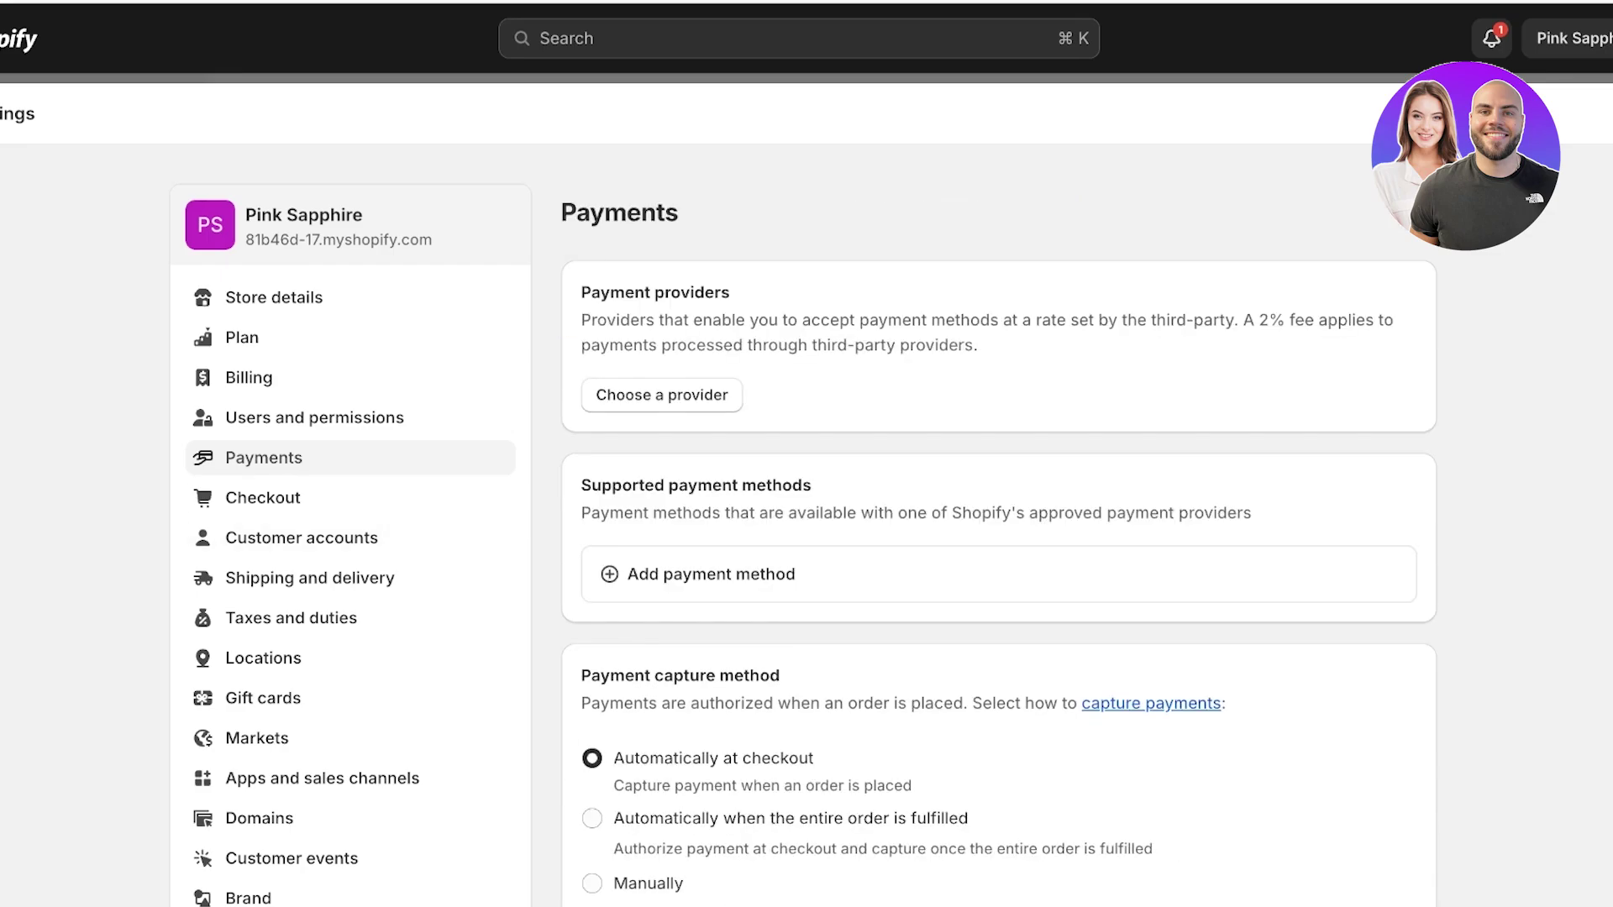
Search Add payment method by provider for 'payone' and open the Payoneer Checkout provider page.
{"action": "left_click", "coordinate": [711, 574]}
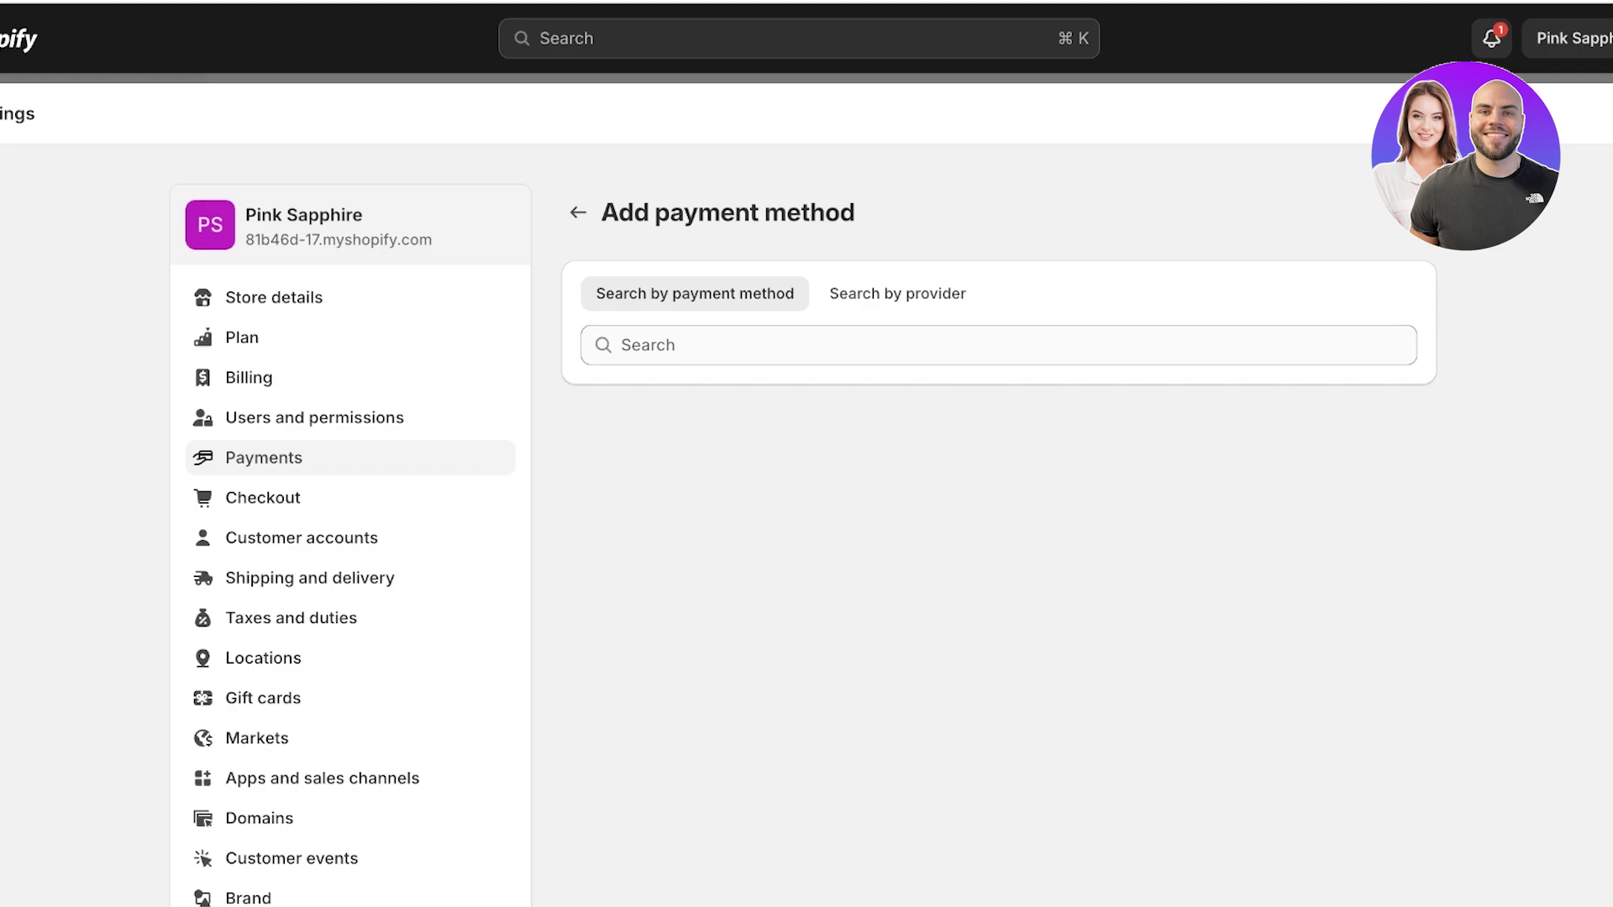
{"action": "left_click", "coordinate": [621, 345]}
{"action": "type", "text": "payo"}
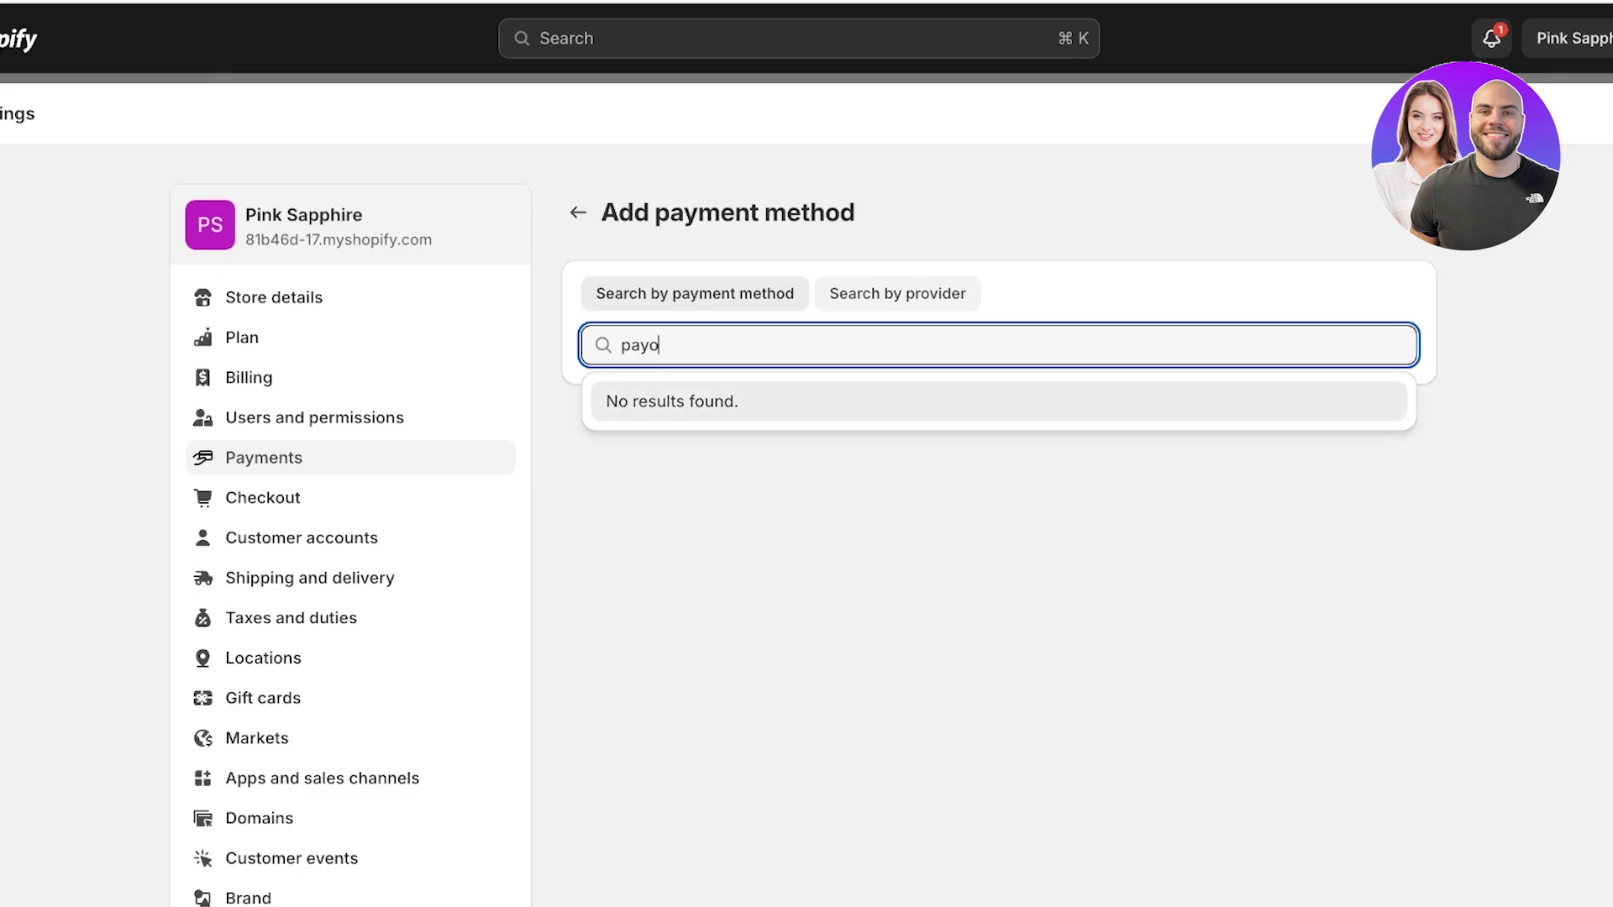
{"action": "left_click", "coordinate": [897, 293]}
{"action": "type", "text": "payo"}
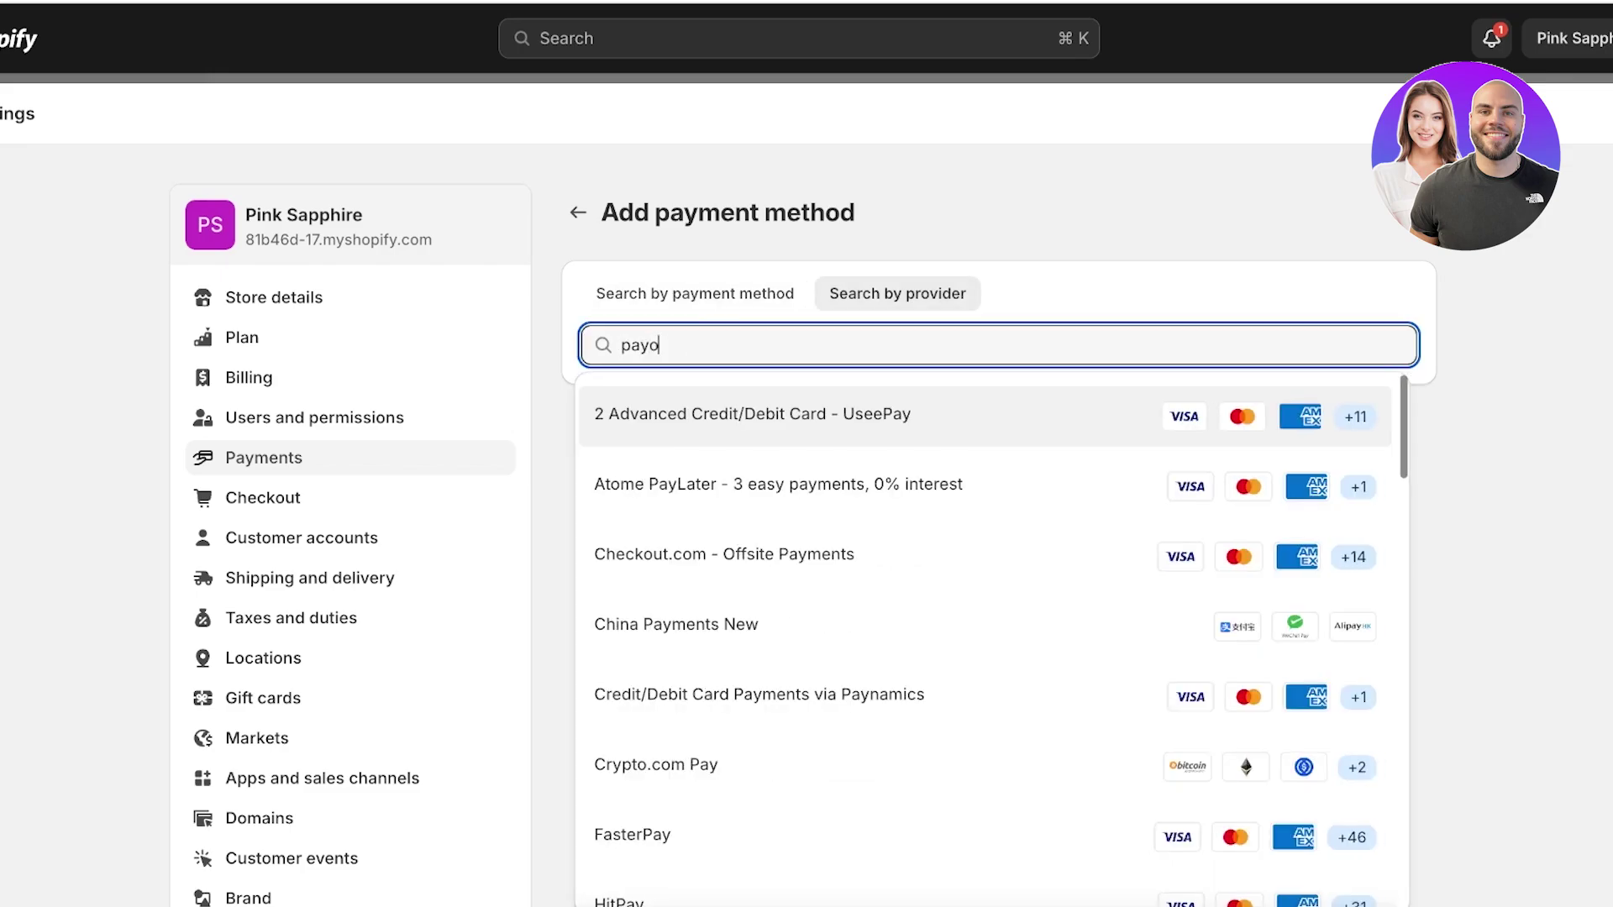
{"action": "type", "text": "ne"}
{"action": "key", "text": "Return"}
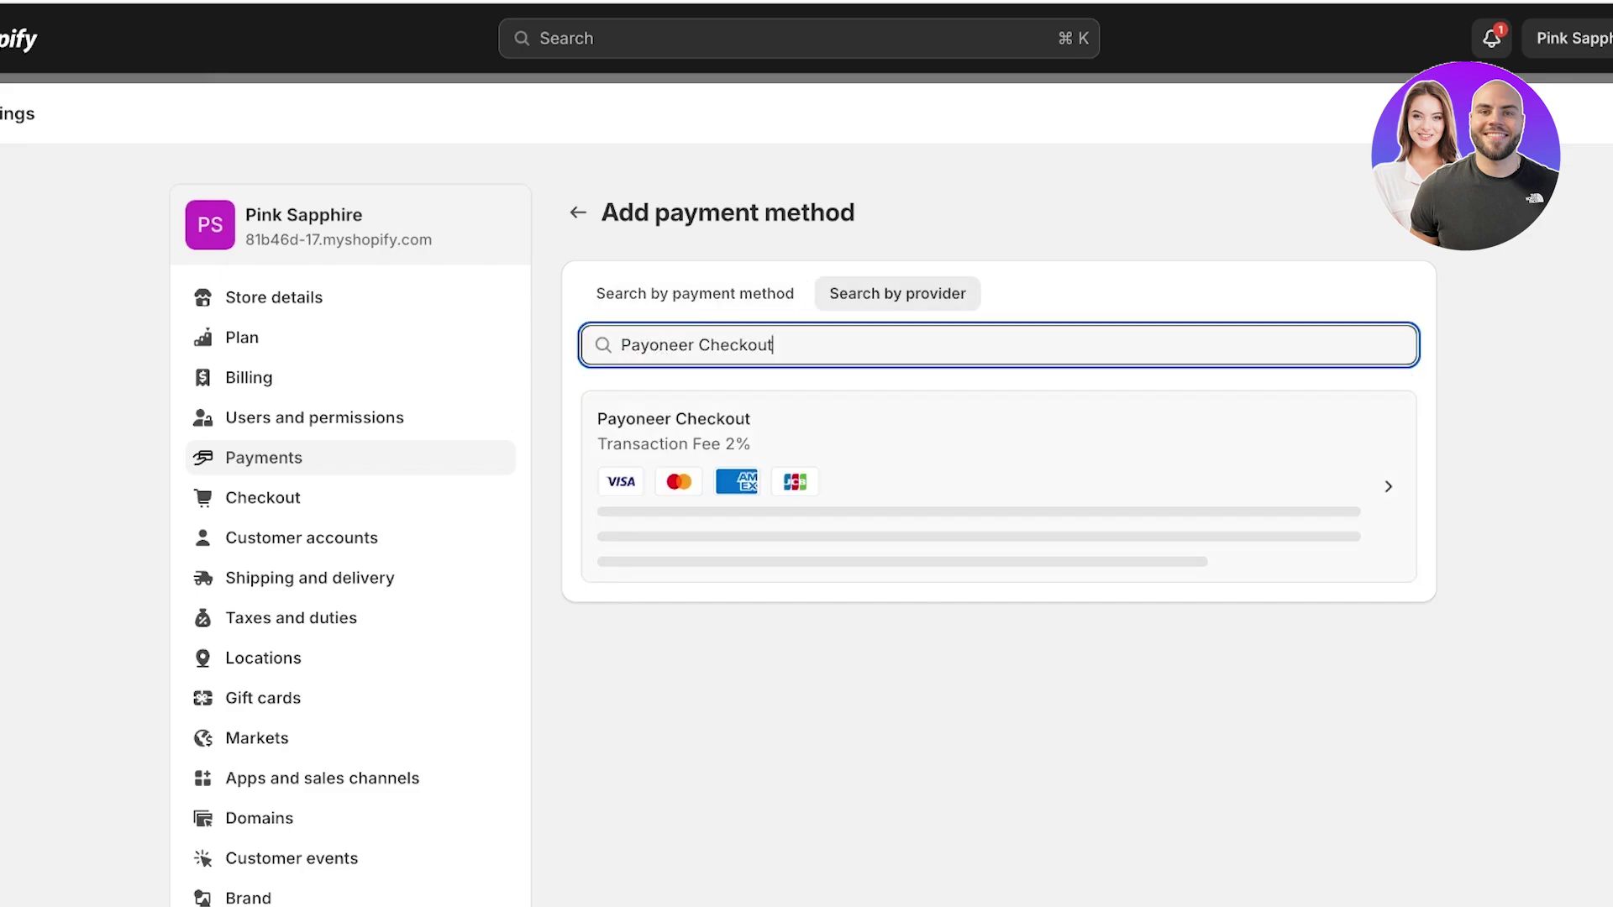
{"action": "key", "text": "Return"}
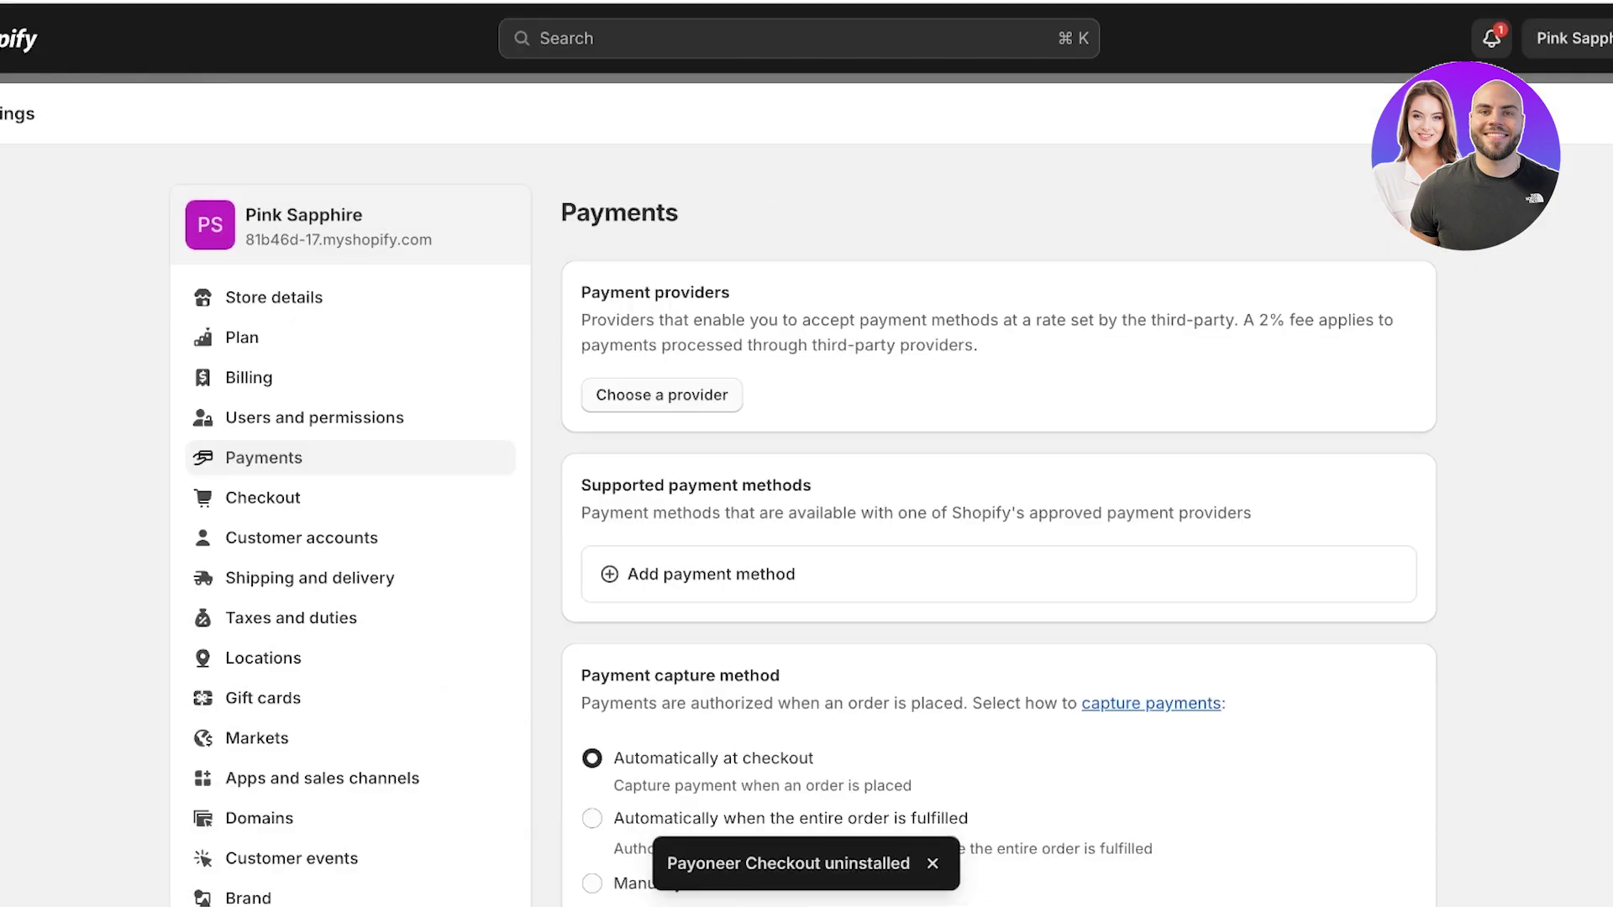
Add Payoneer Checkout via a 'payoneer' provider search and continue to its account setup.
{"action": "left_click", "coordinate": [711, 574]}
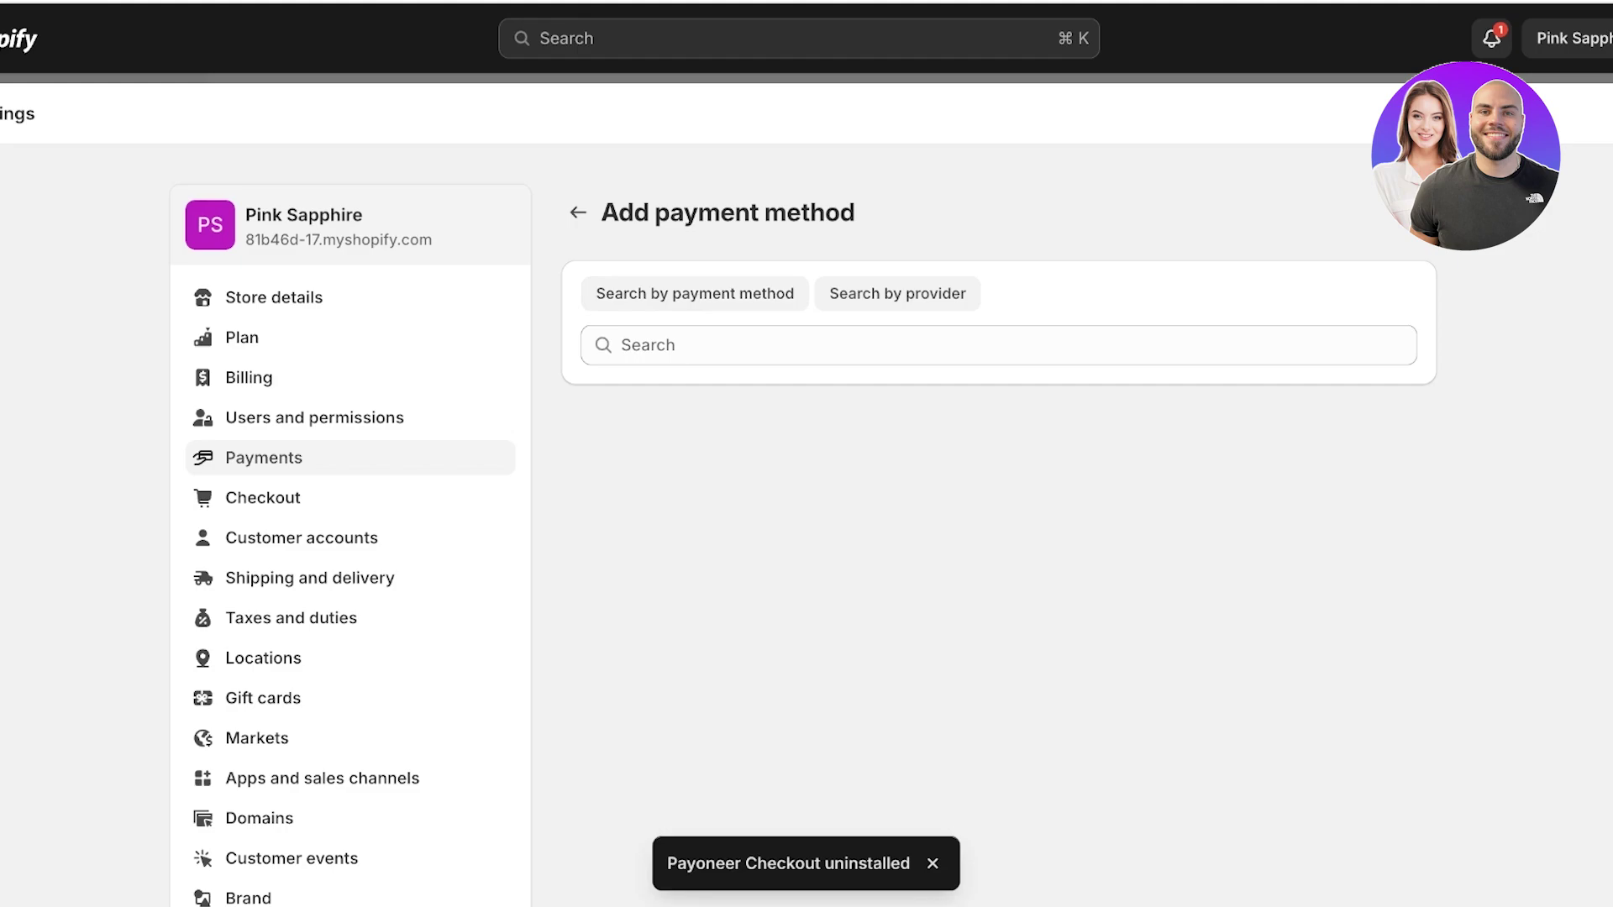
{"action": "type", "text": "payoneer"}
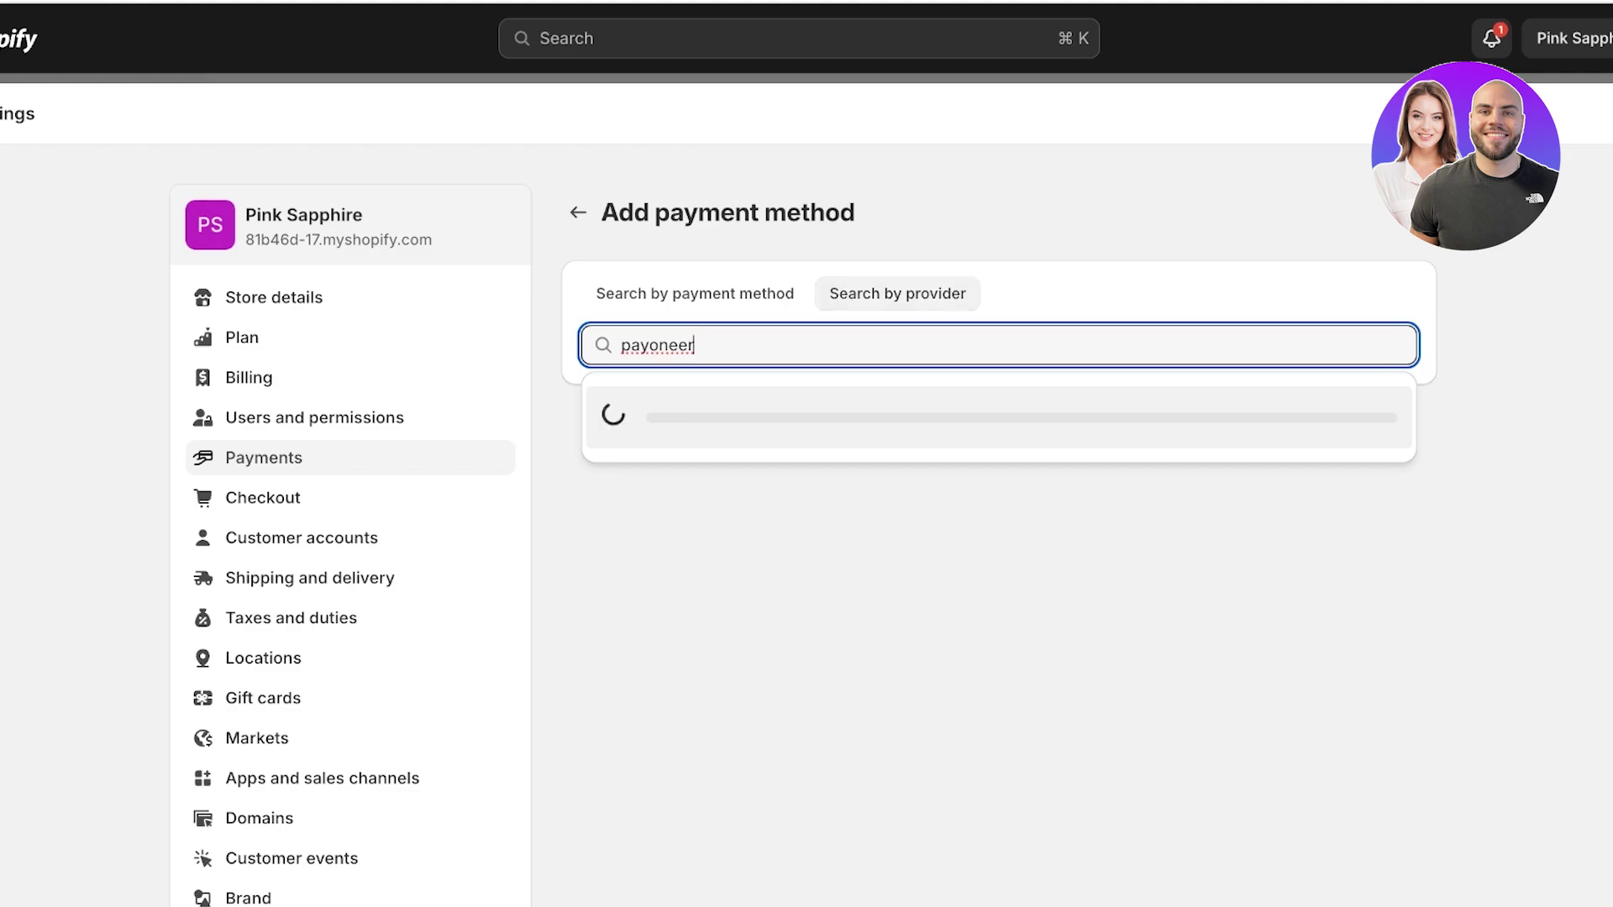
{"action": "left_click", "coordinate": [676, 414]}
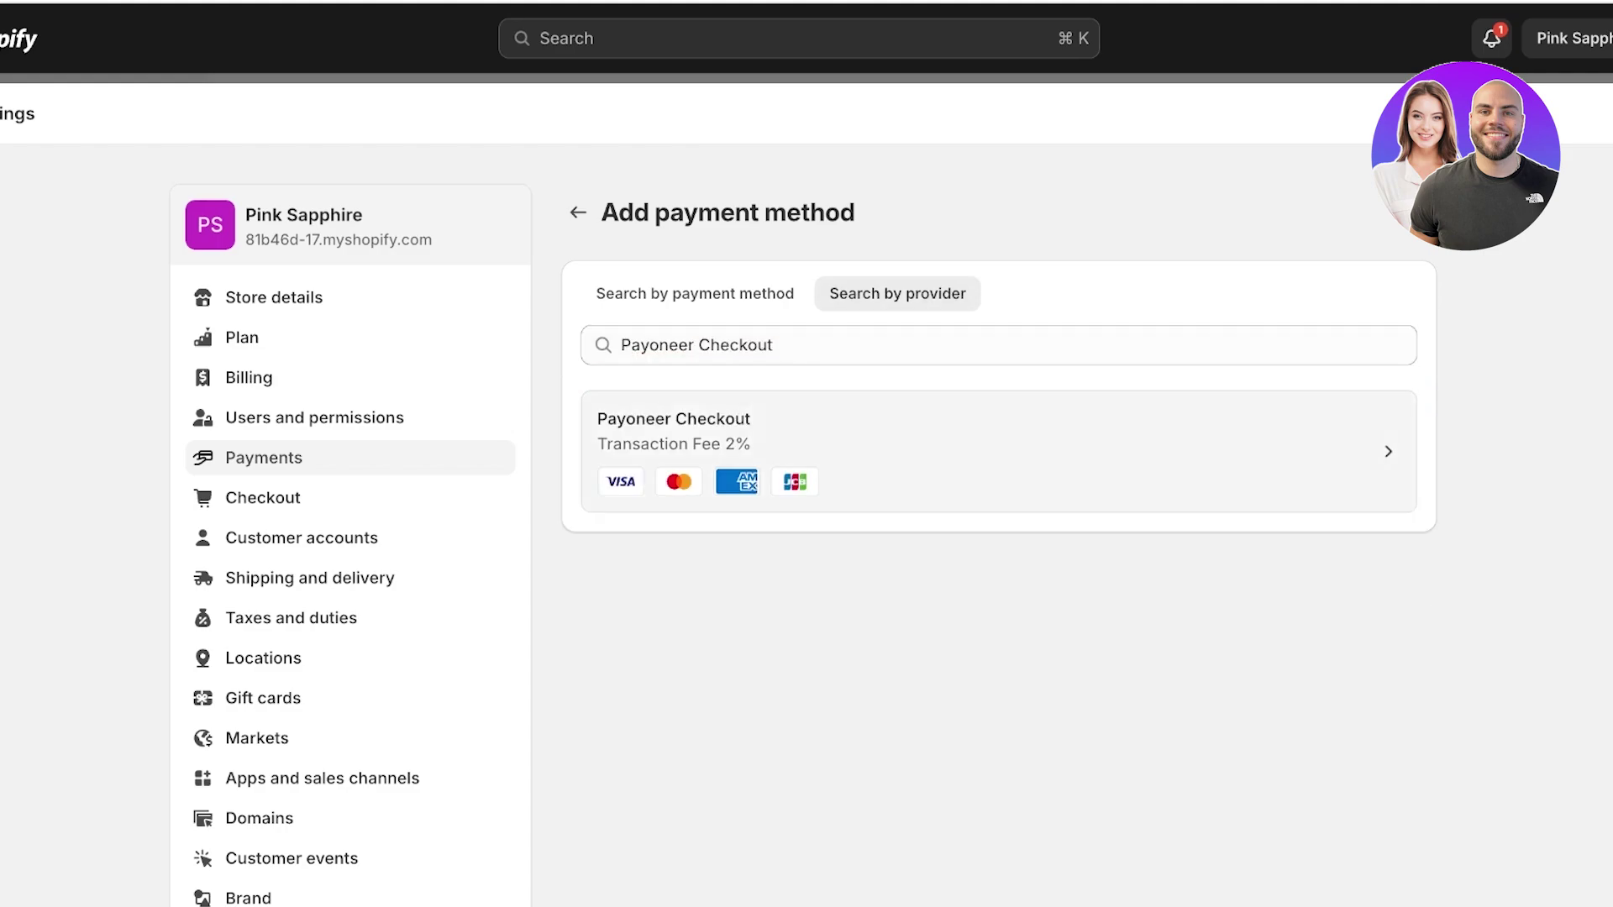
{"action": "left_click", "coordinate": [672, 424]}
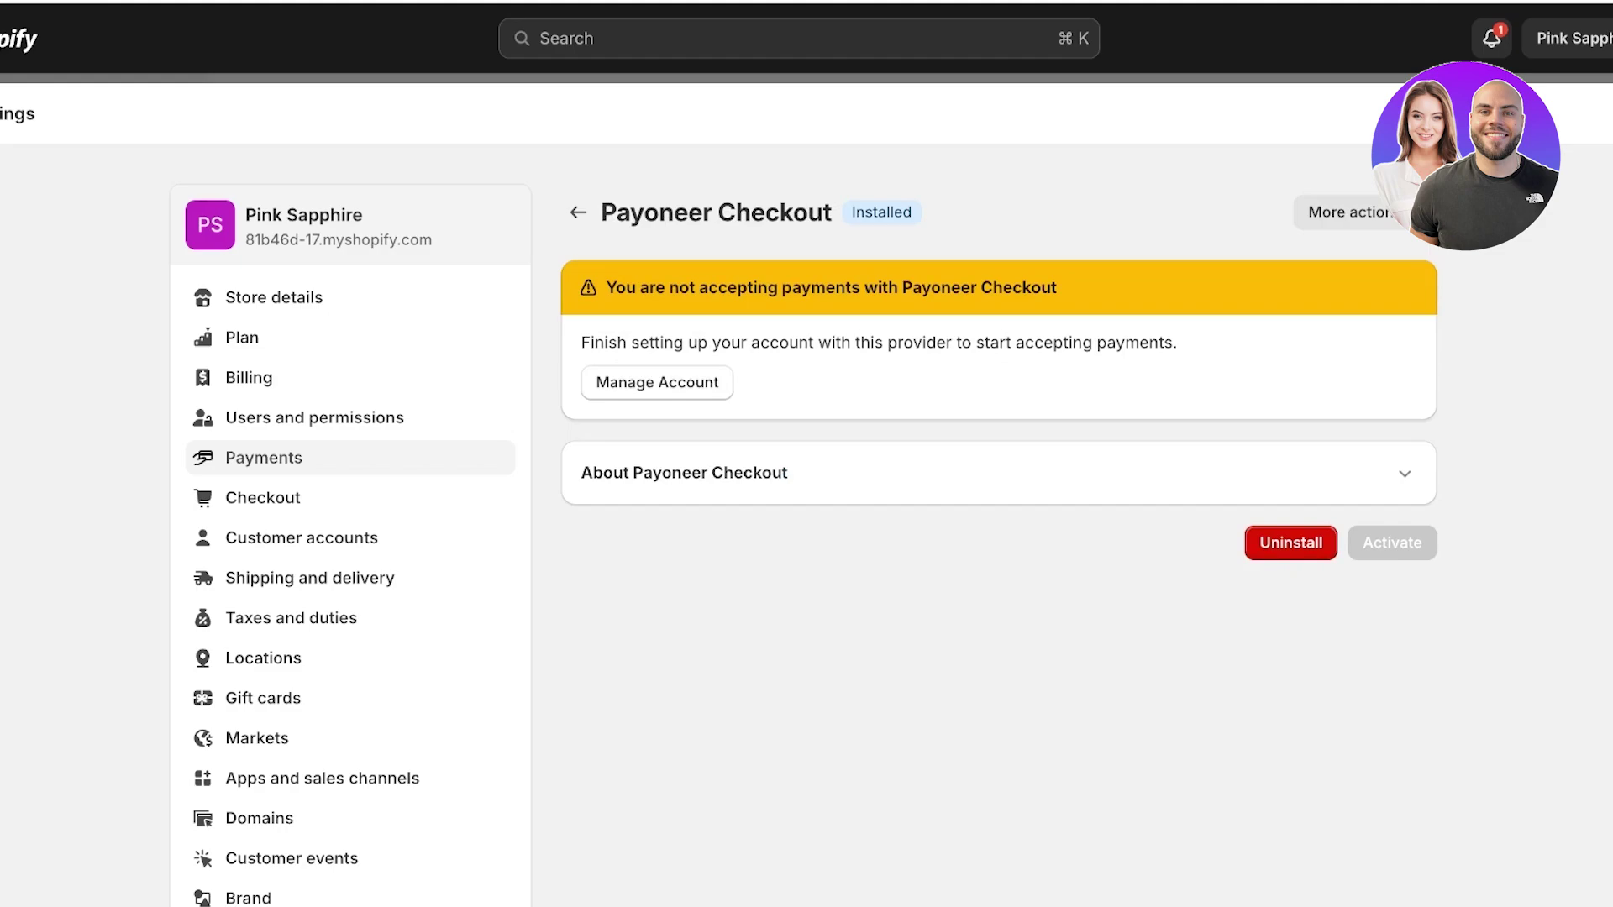
{"action": "left_click", "coordinate": [657, 383]}
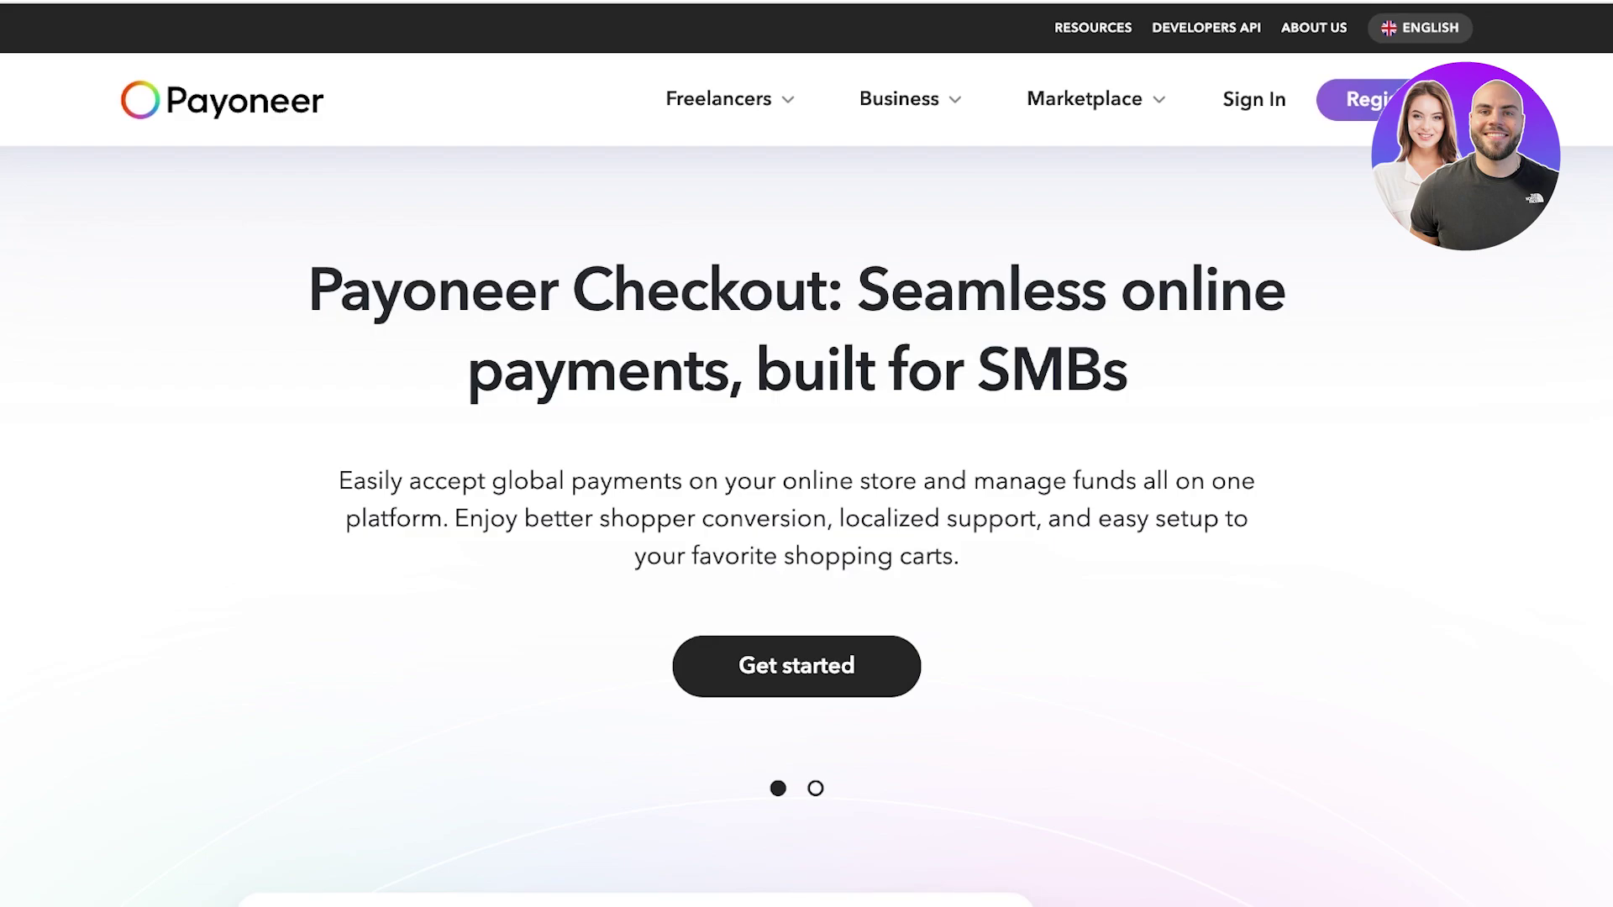
Open the Payoneer Checkout registration form from the landing page.
{"action": "scroll", "coordinate": [807, 454], "scroll_direction": "down", "scroll_amount": 3}
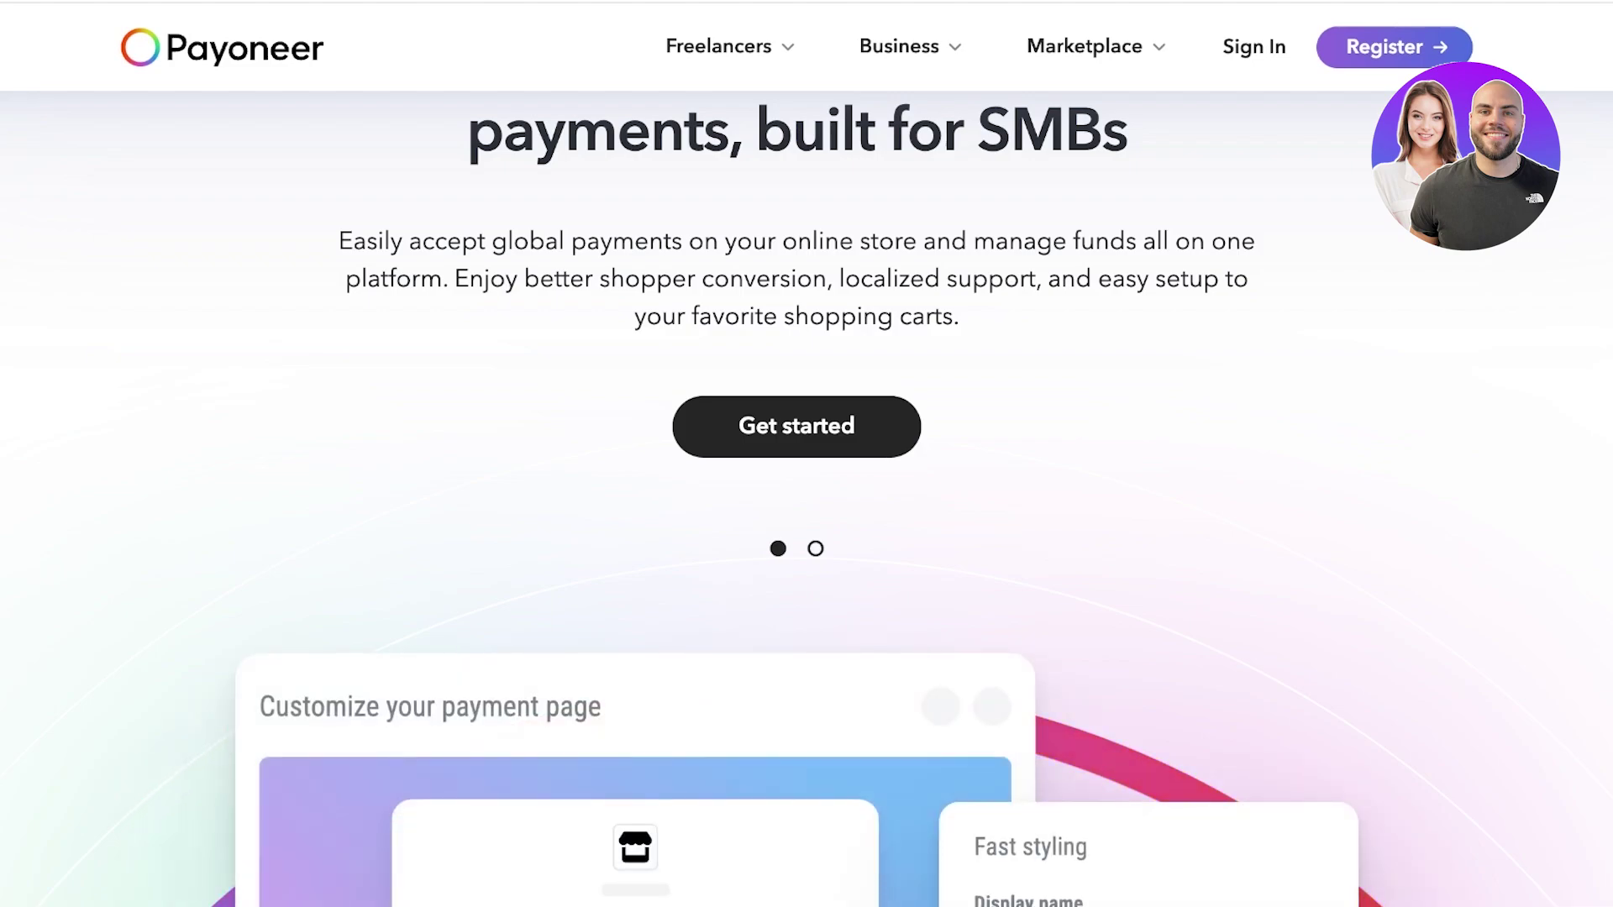
{"action": "left_click", "coordinate": [797, 426]}
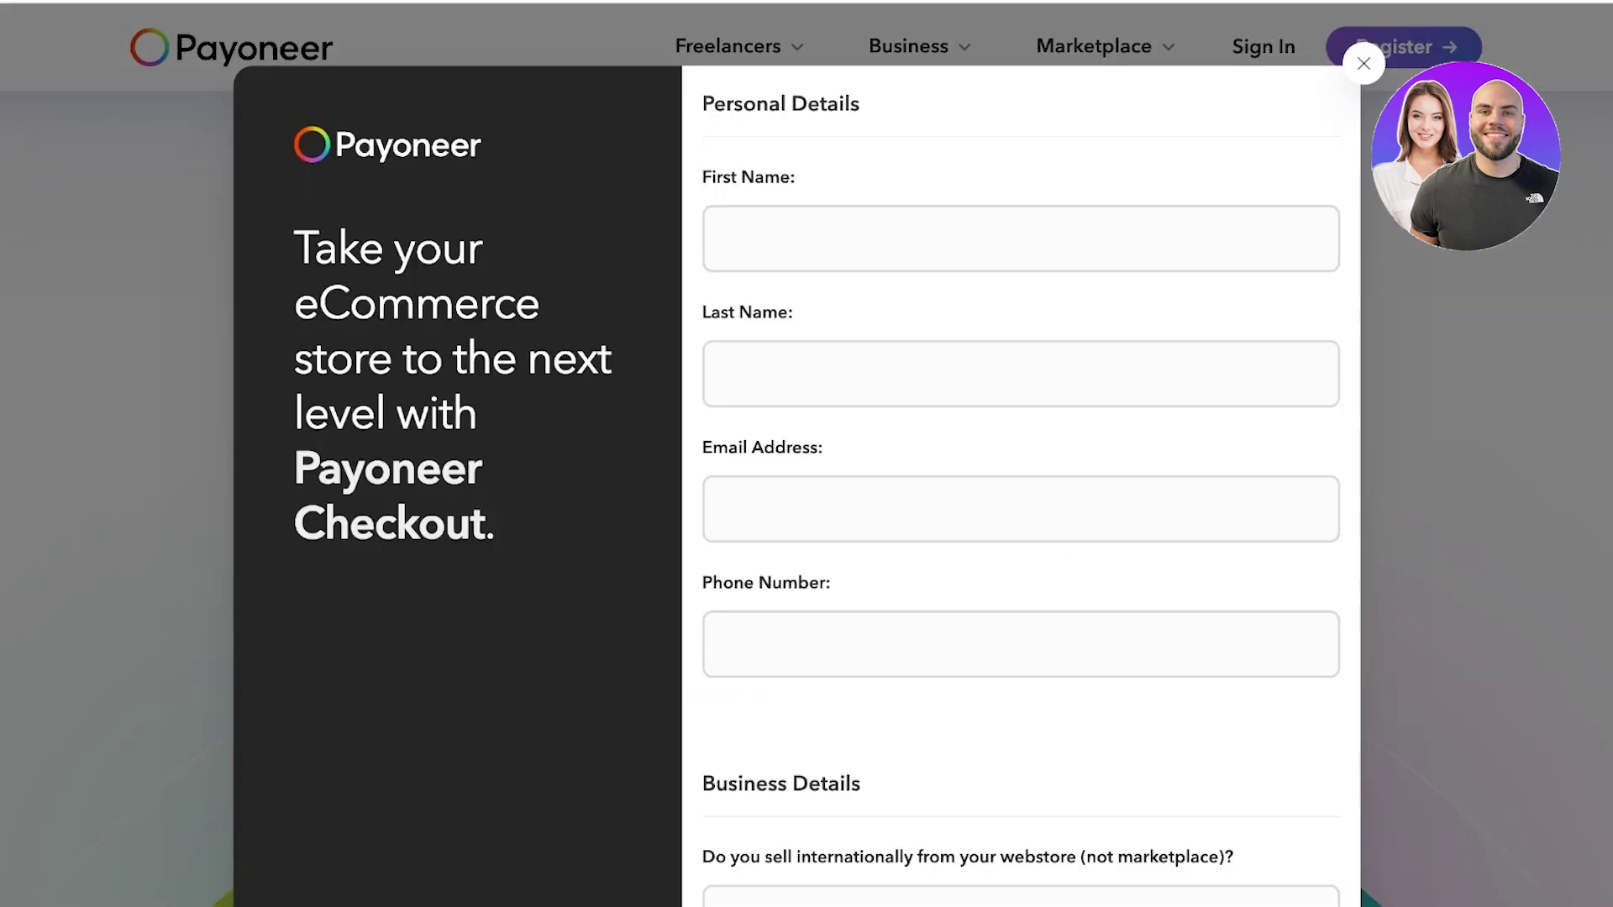
{"action": "scroll", "coordinate": [1020, 504], "scroll_direction": "down", "scroll_amount": 10}
{"action": "scroll", "coordinate": [1020, 504], "scroll_direction": "up", "scroll_amount": 10}
{"action": "scroll", "coordinate": [1021, 504], "scroll_direction": "down", "scroll_amount": 7}
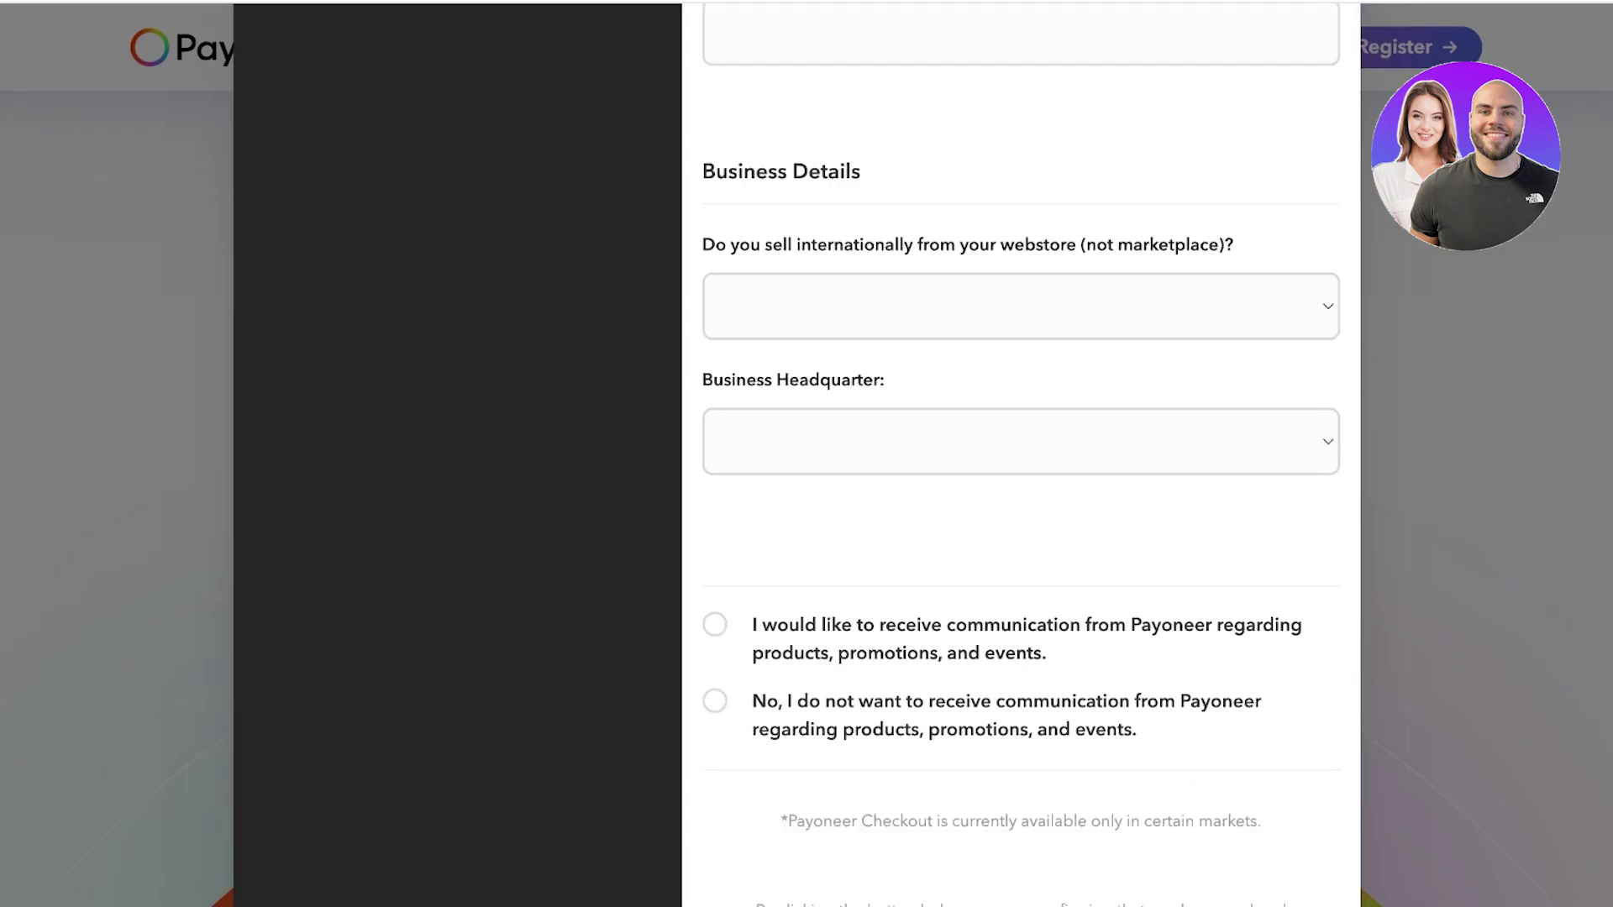
{"action": "scroll", "coordinate": [1020, 504], "scroll_direction": "down", "scroll_amount": 3}
{"action": "scroll", "coordinate": [1020, 504], "scroll_direction": "up", "scroll_amount": 10}
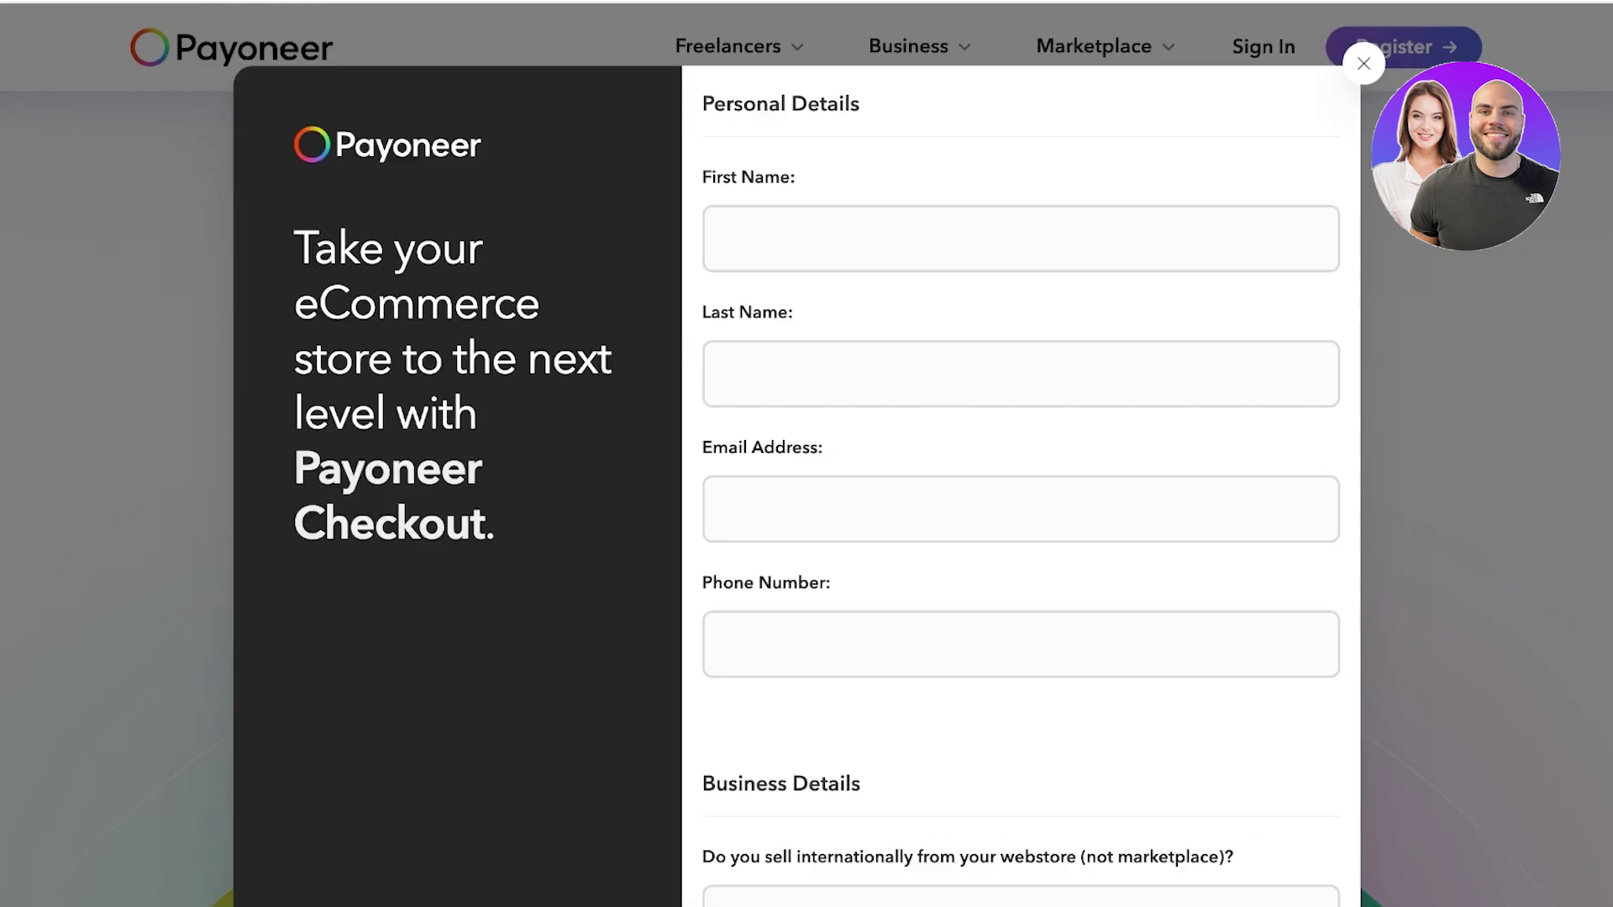
Enter the applicant's first name, last name, e-mail address and phone number.
{"action": "left_click", "coordinate": [722, 237]}
{"action": "left_click", "coordinate": [740, 374]}
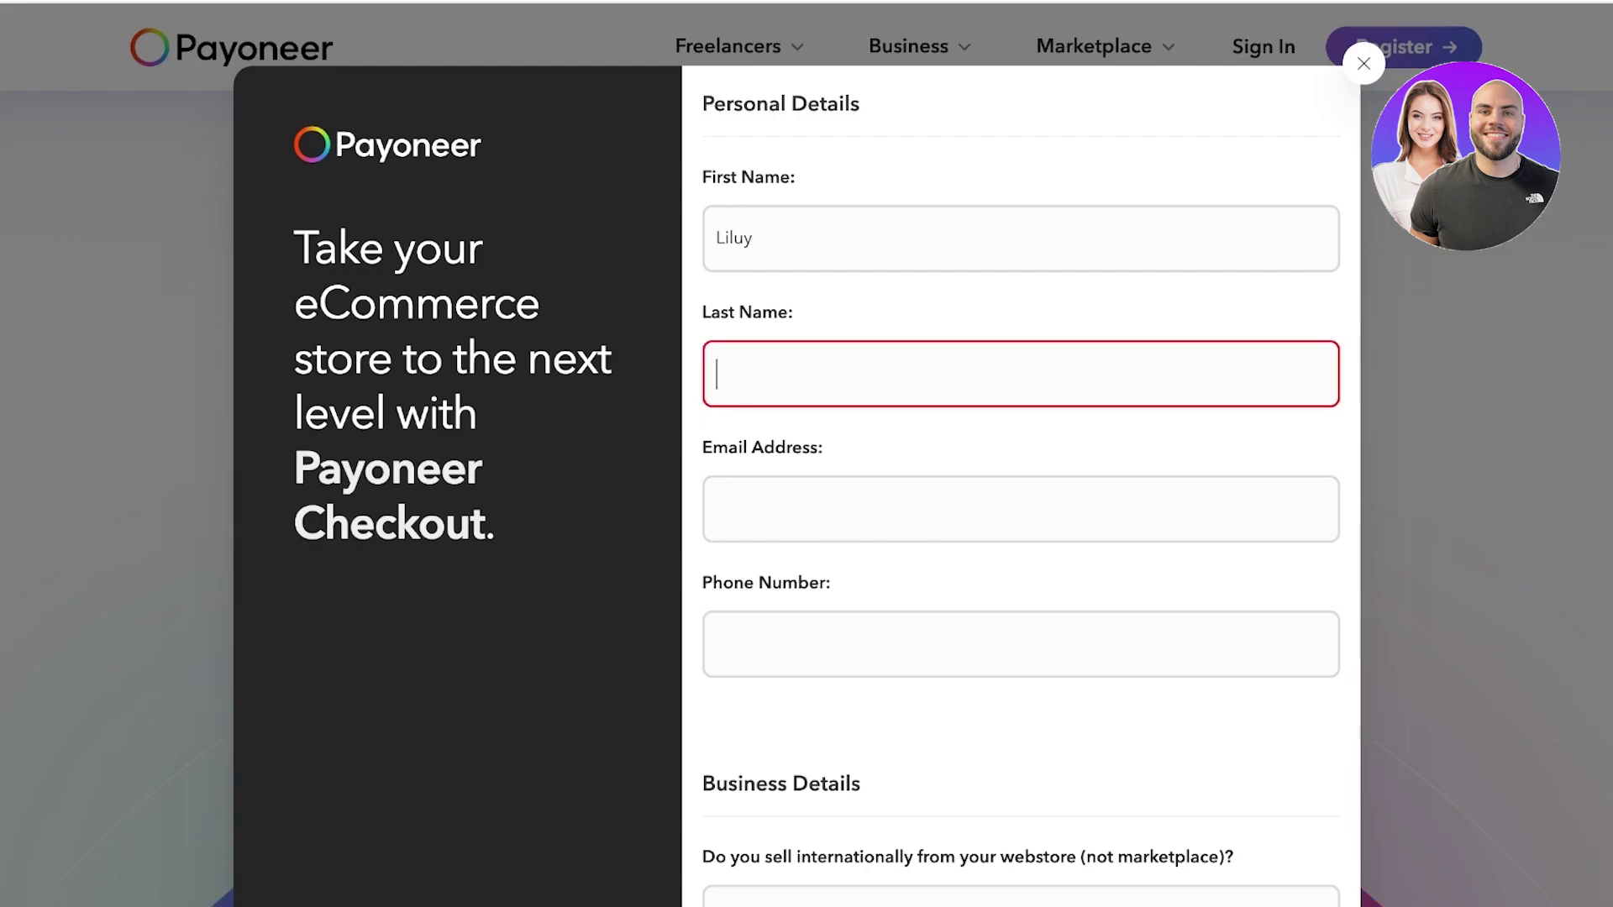
{"action": "key", "text": "Tab"}
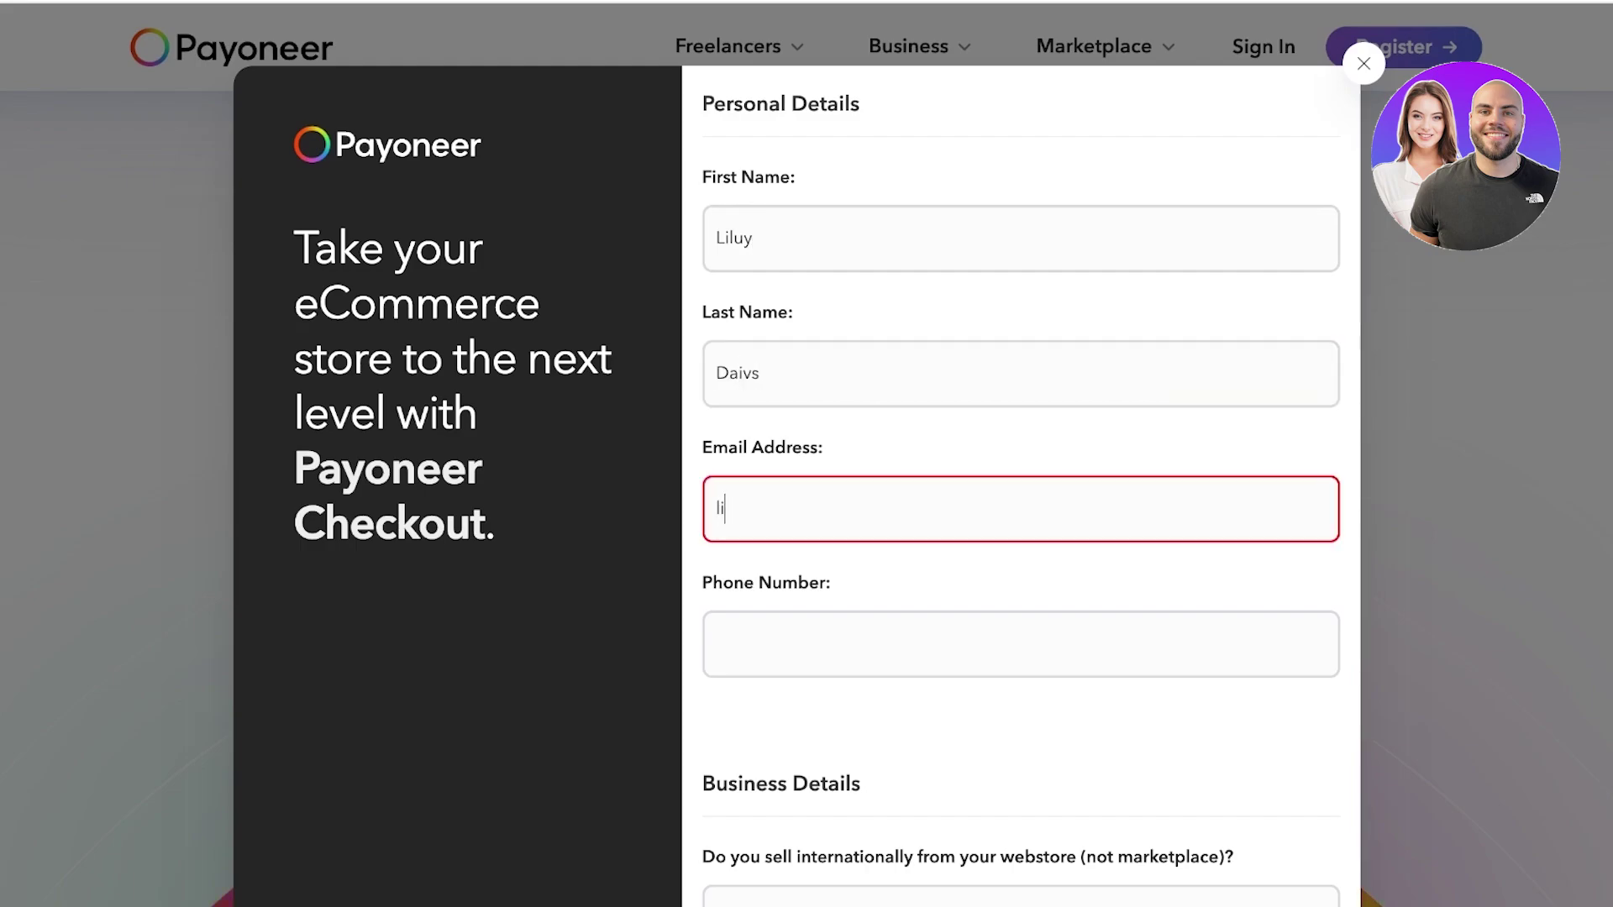
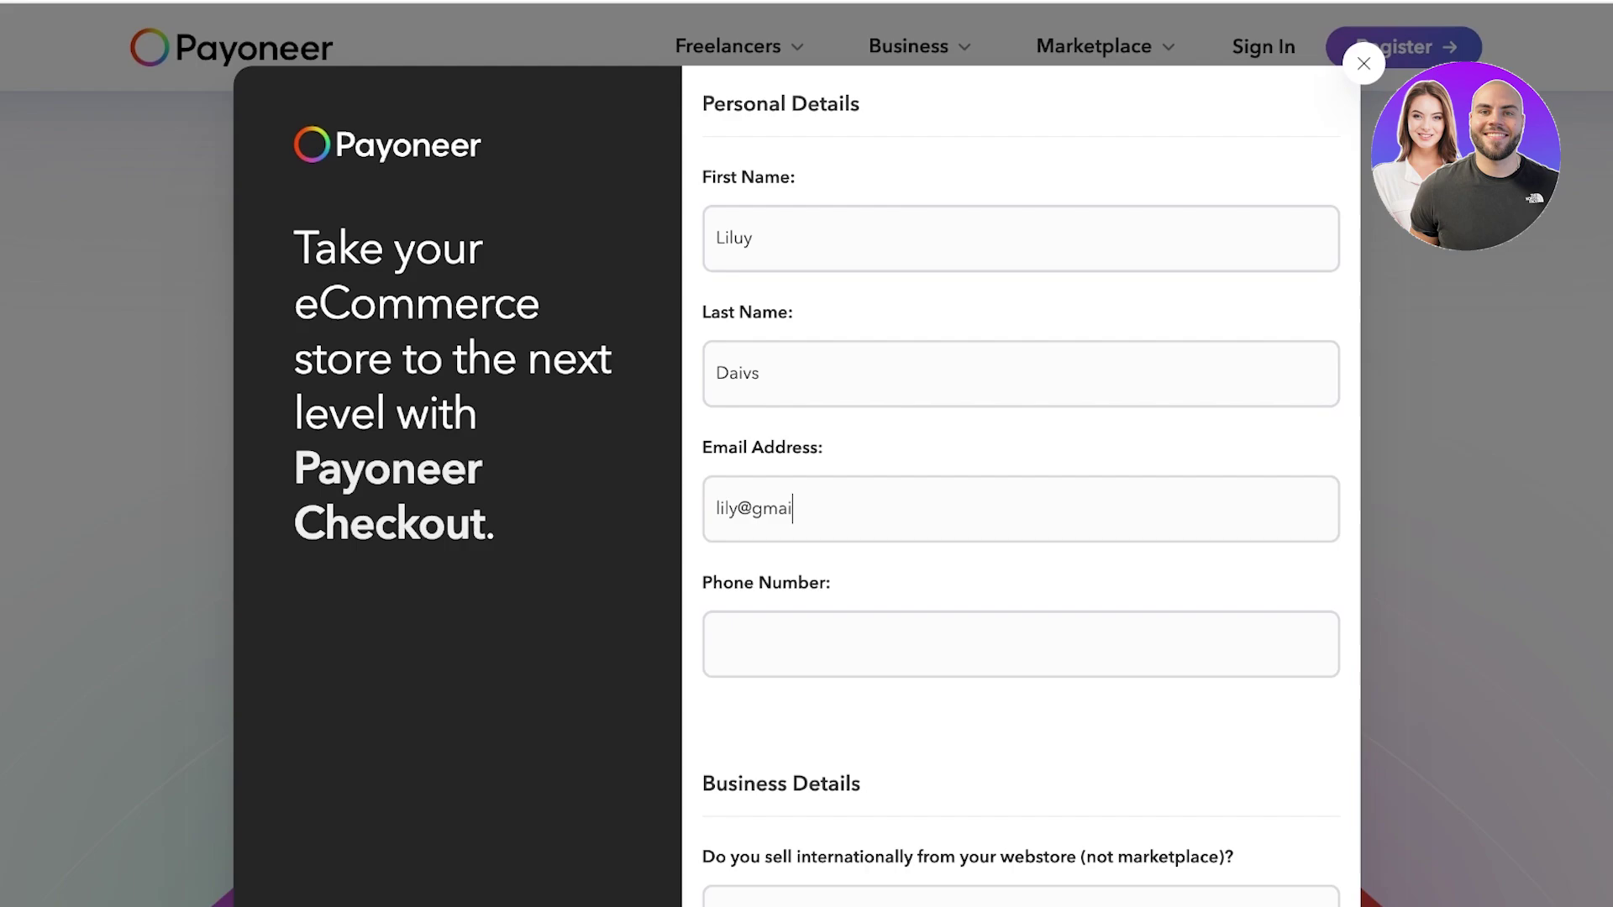
{"action": "key", "text": "Tab"}
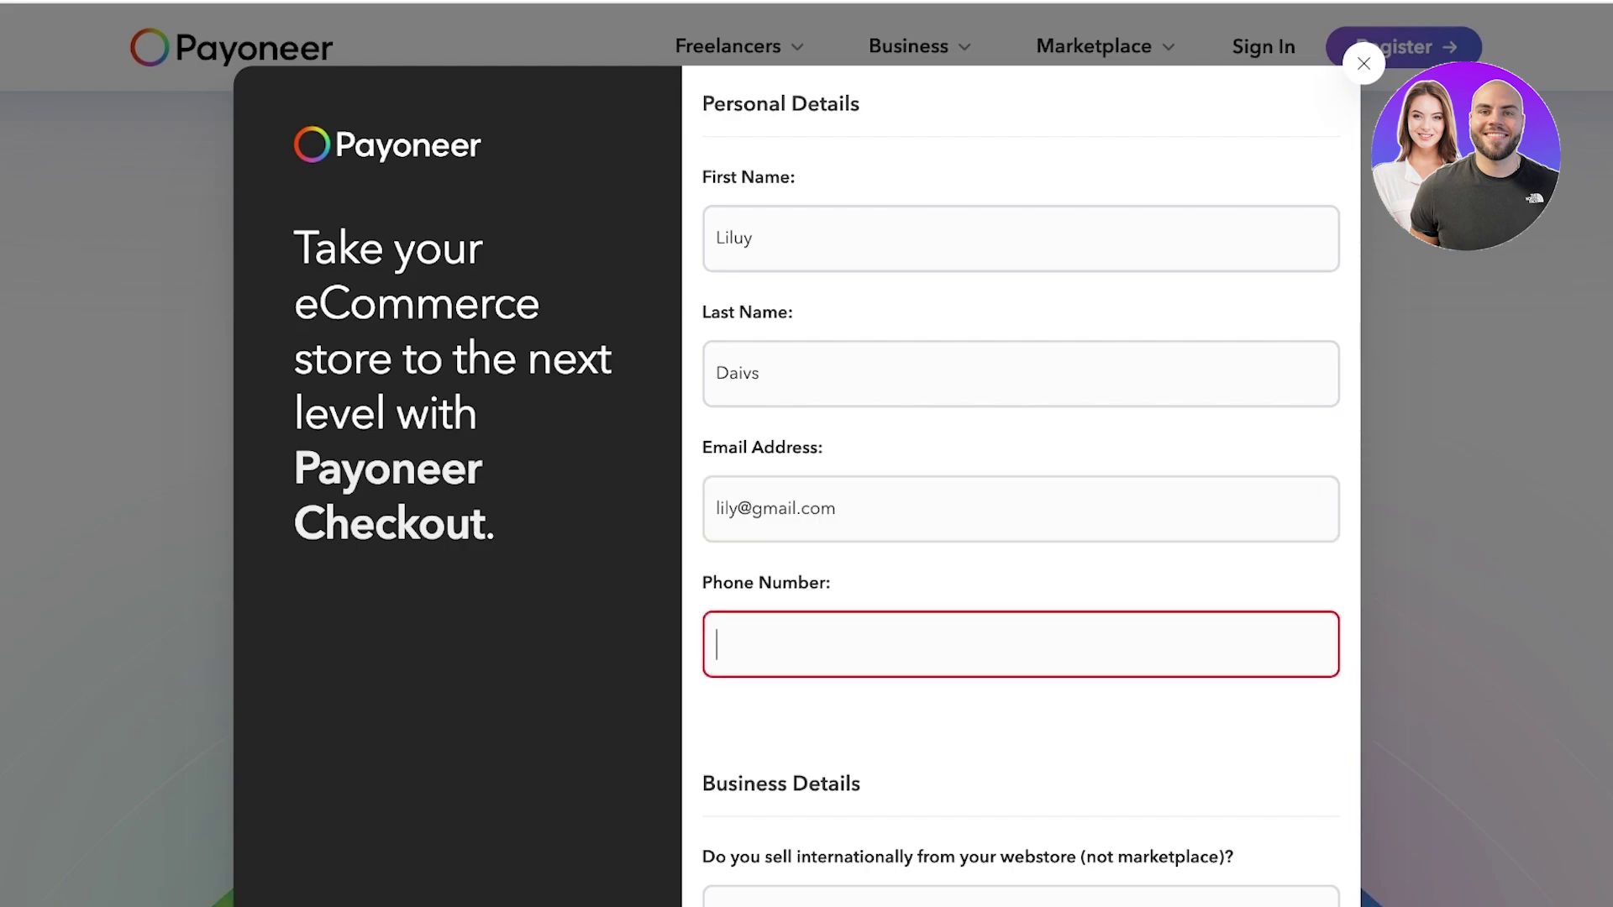
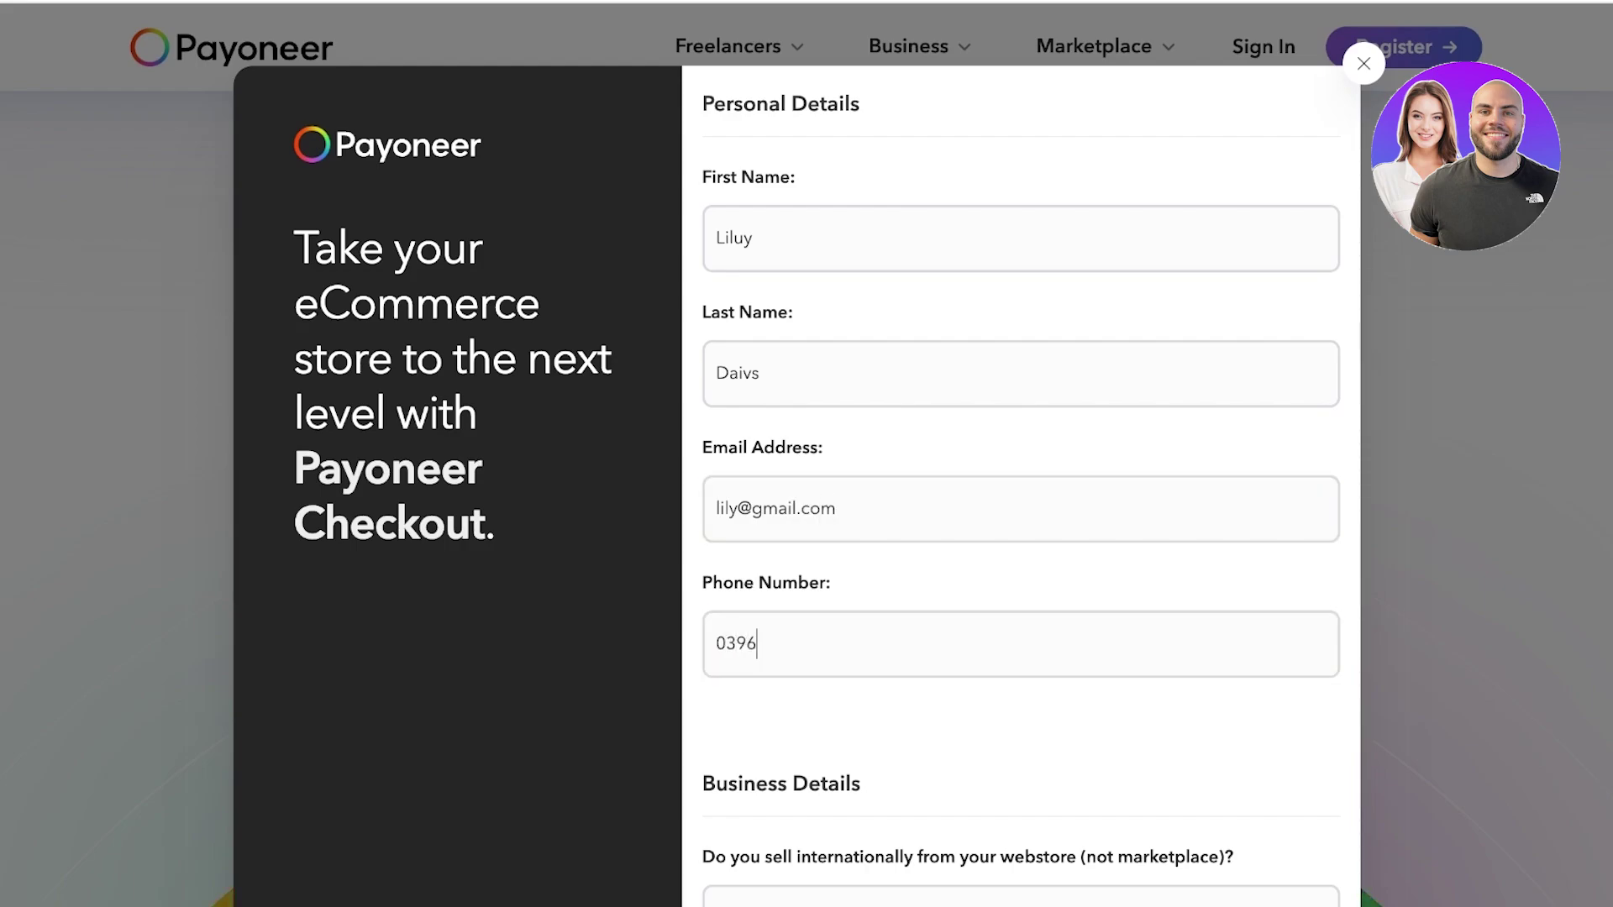
Answer No to international selling, choose Pakistan headquarters, decline marketing, and submit.
{"action": "scroll", "coordinate": [1021, 453], "scroll_direction": "down", "scroll_amount": 3}
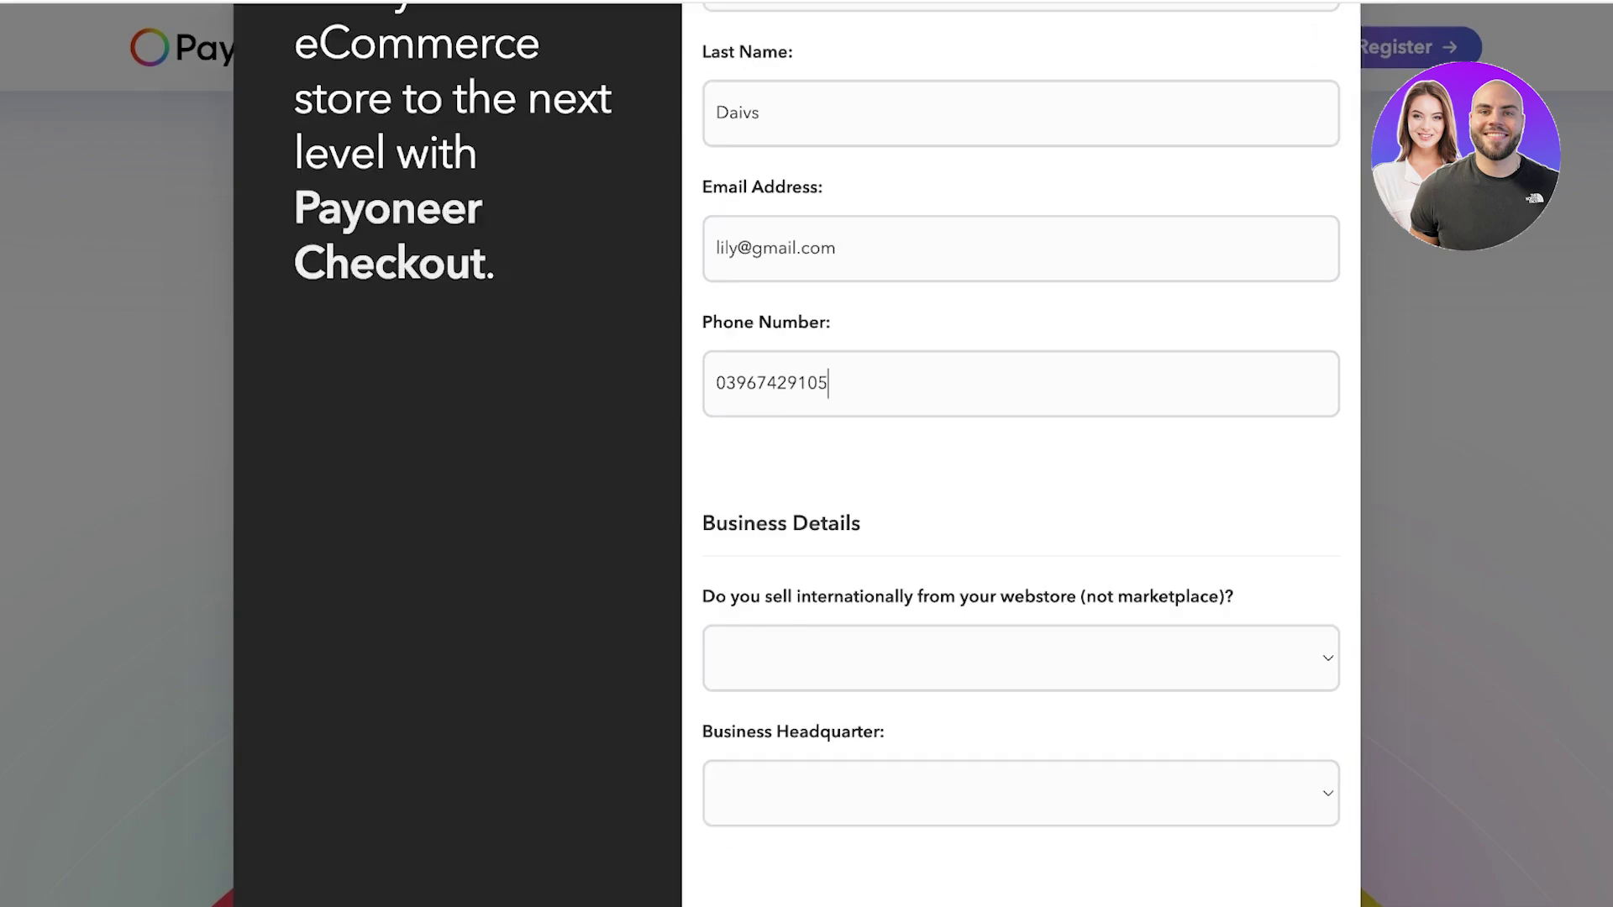
{"action": "key", "text": "Tab"}
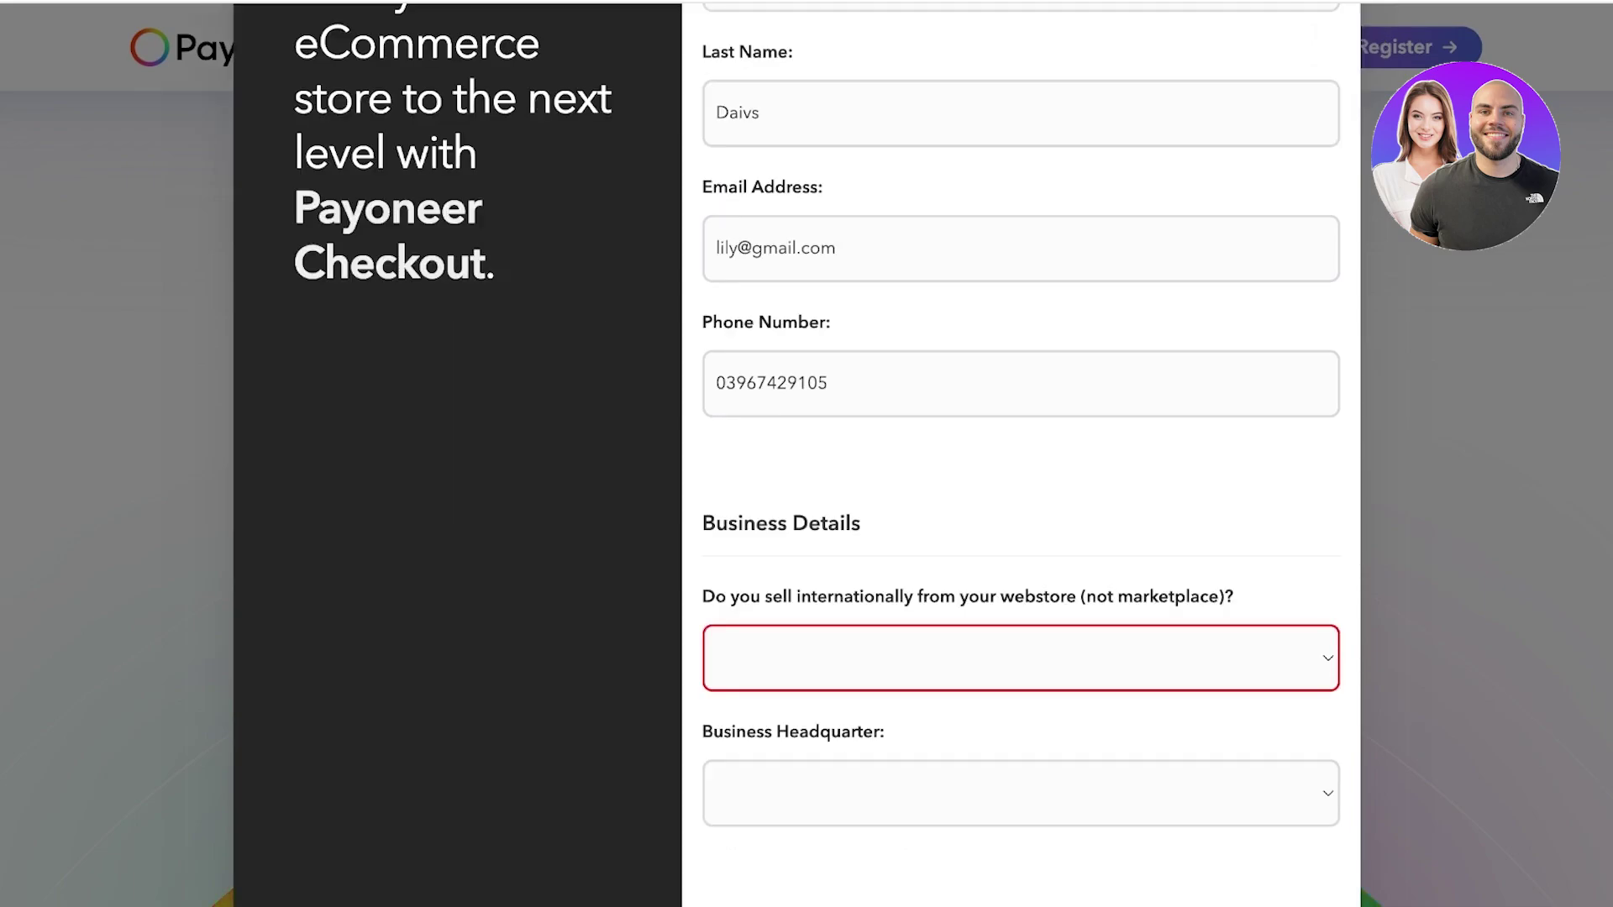
{"action": "key", "text": "Down"}
{"action": "key", "text": "Down"}
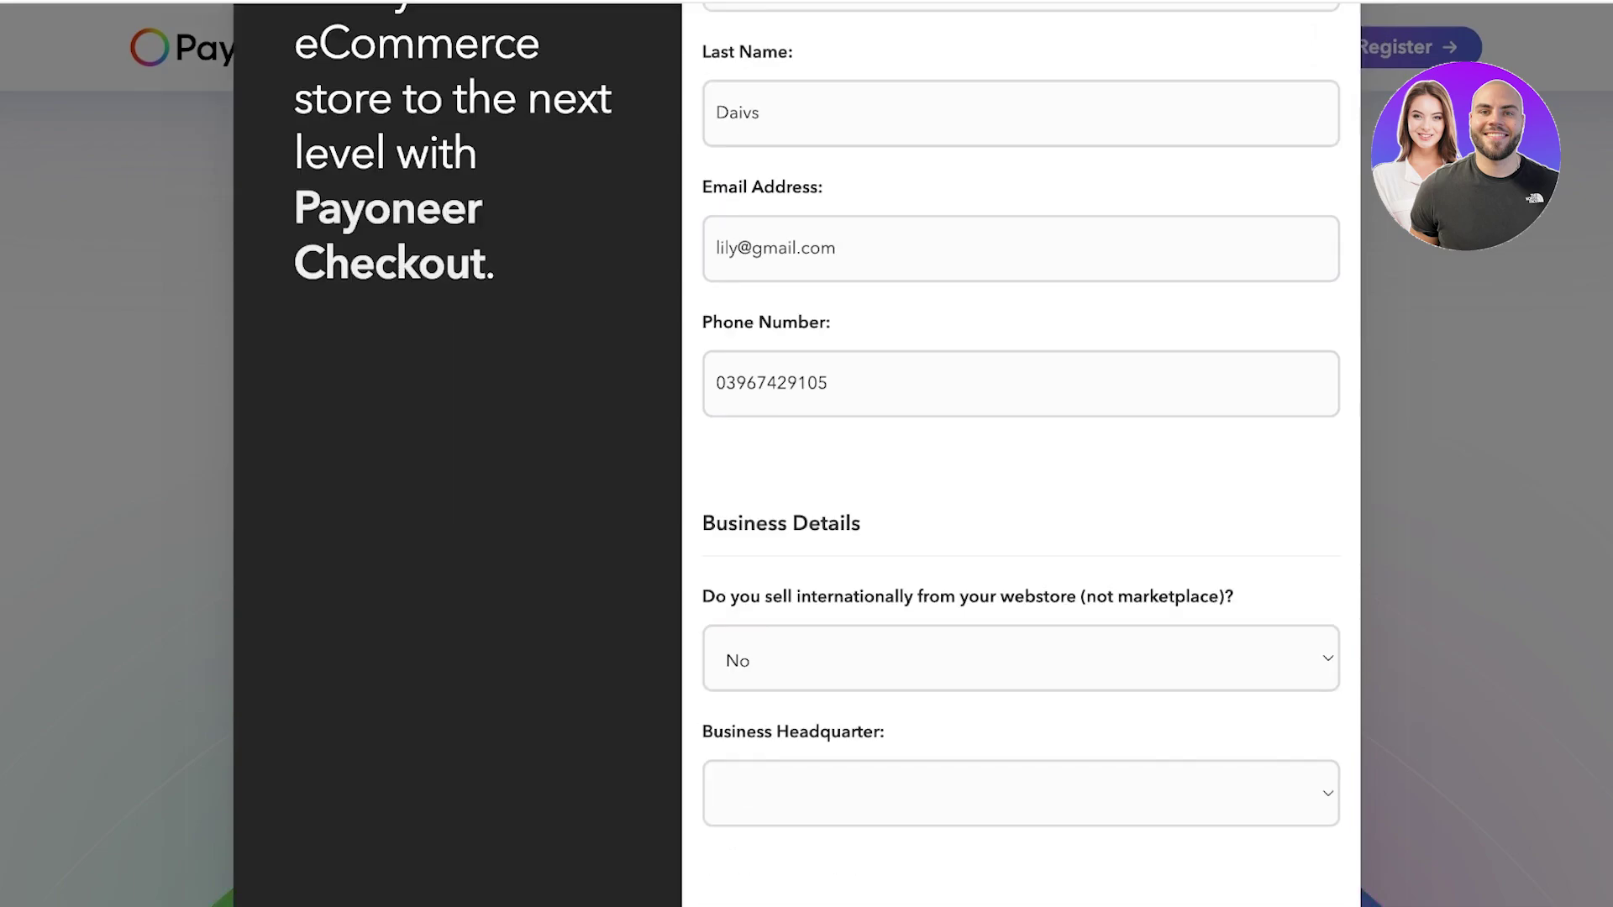
{"action": "scroll", "coordinate": [1021, 454], "scroll_direction": "down", "scroll_amount": 1}
{"action": "key", "text": "Tab"}
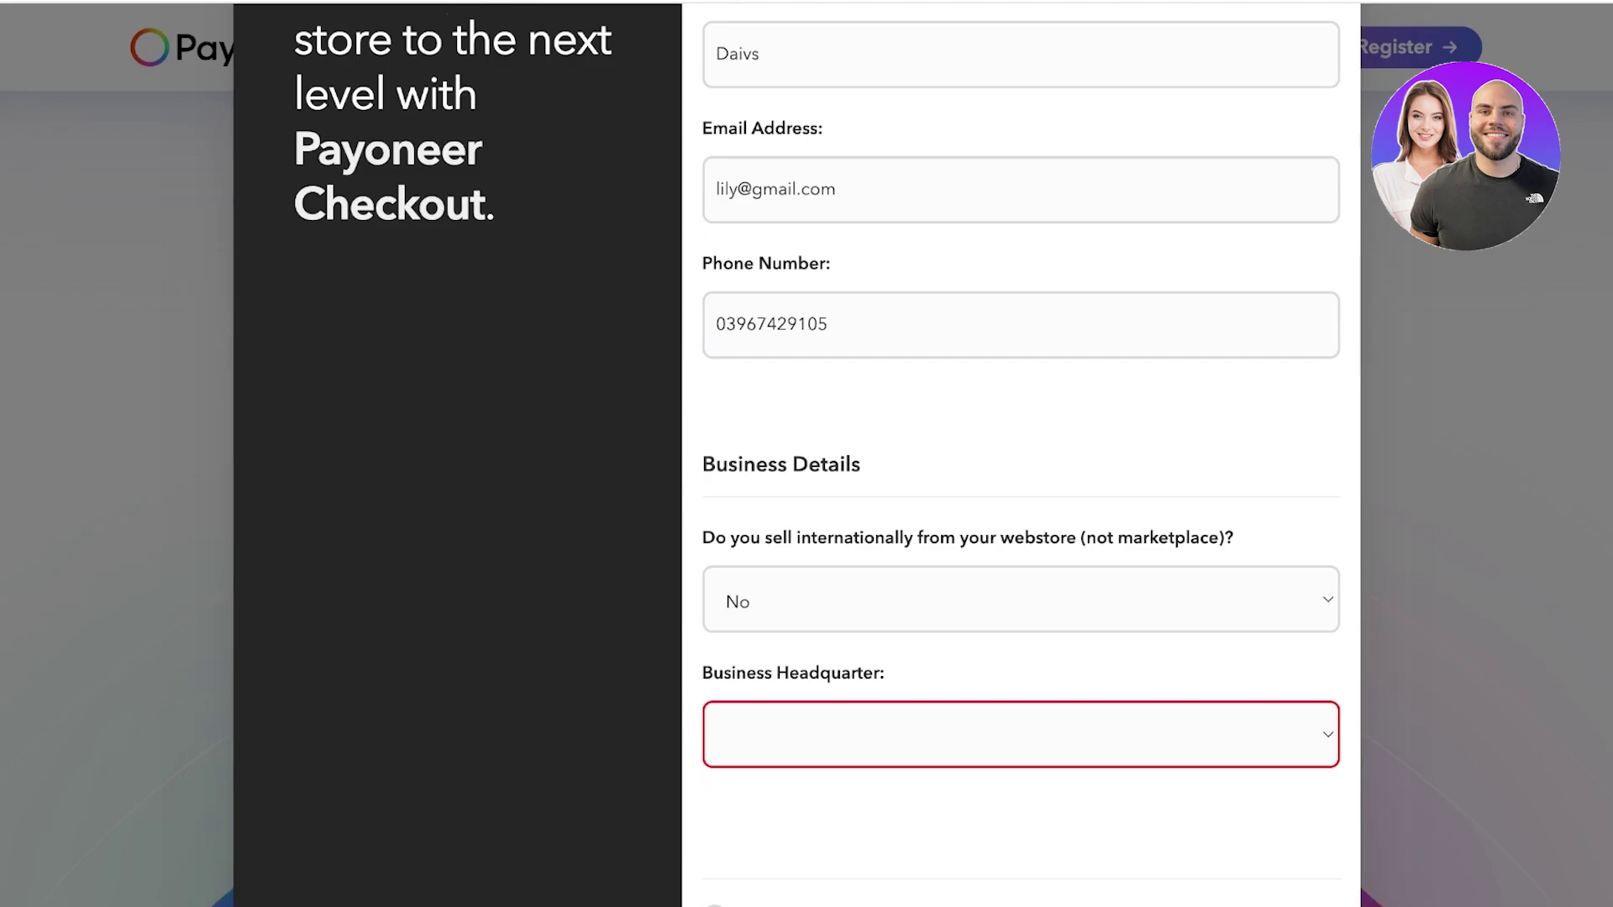
{"action": "key", "text": "p"}
{"action": "scroll", "coordinate": [1020, 454], "scroll_direction": "down", "scroll_amount": 6}
{"action": "left_click", "coordinate": [714, 364]}
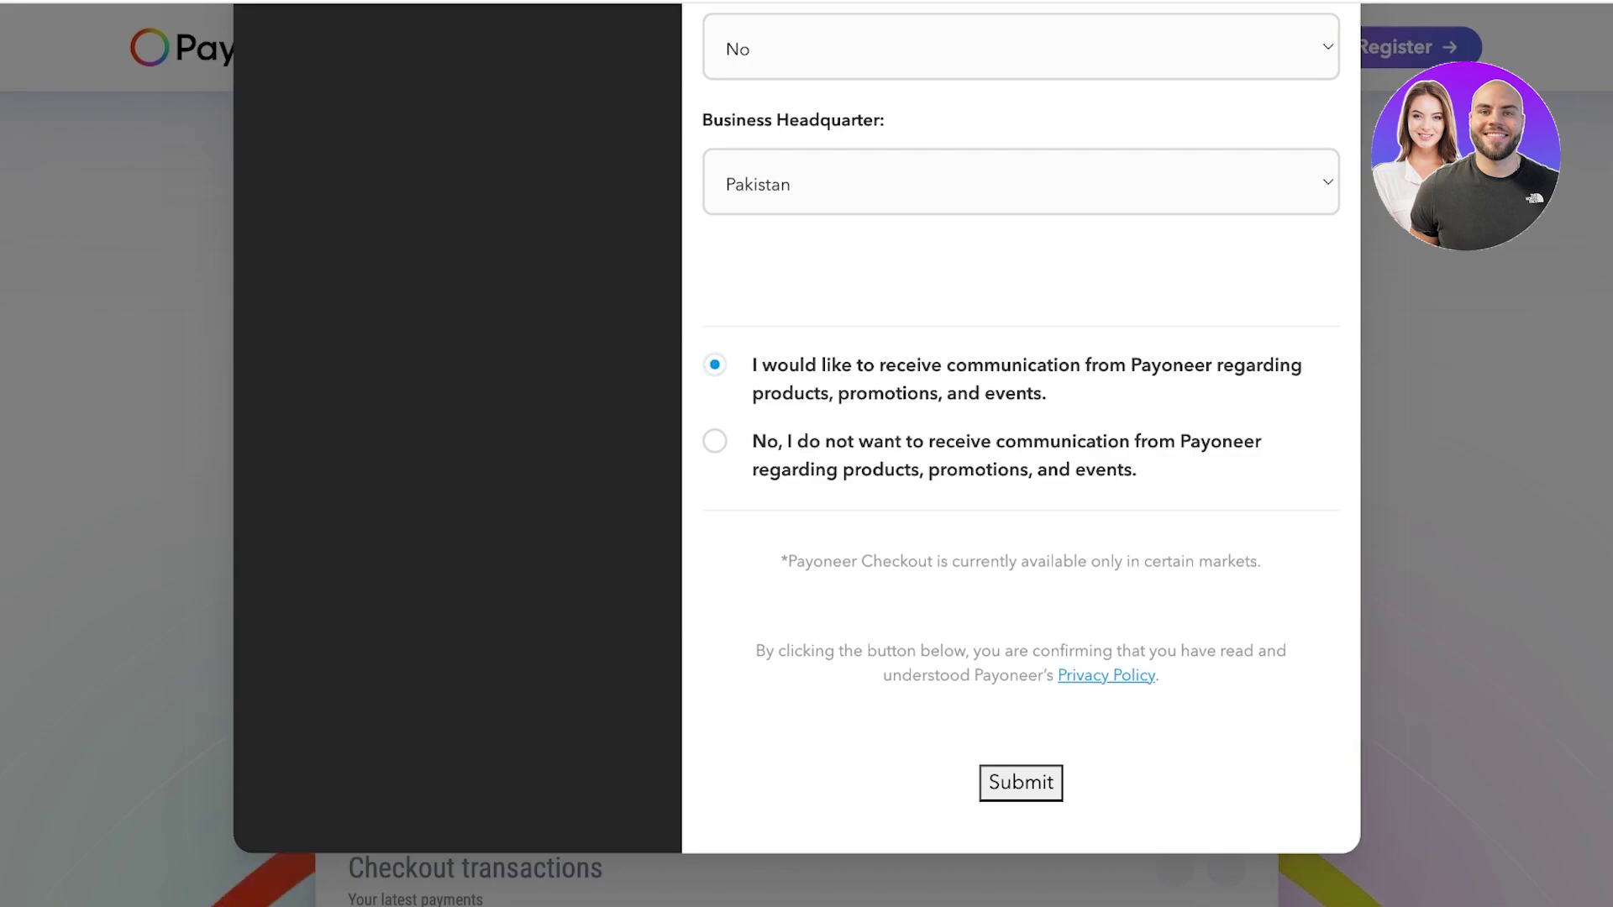
{"action": "left_click", "coordinate": [715, 441]}
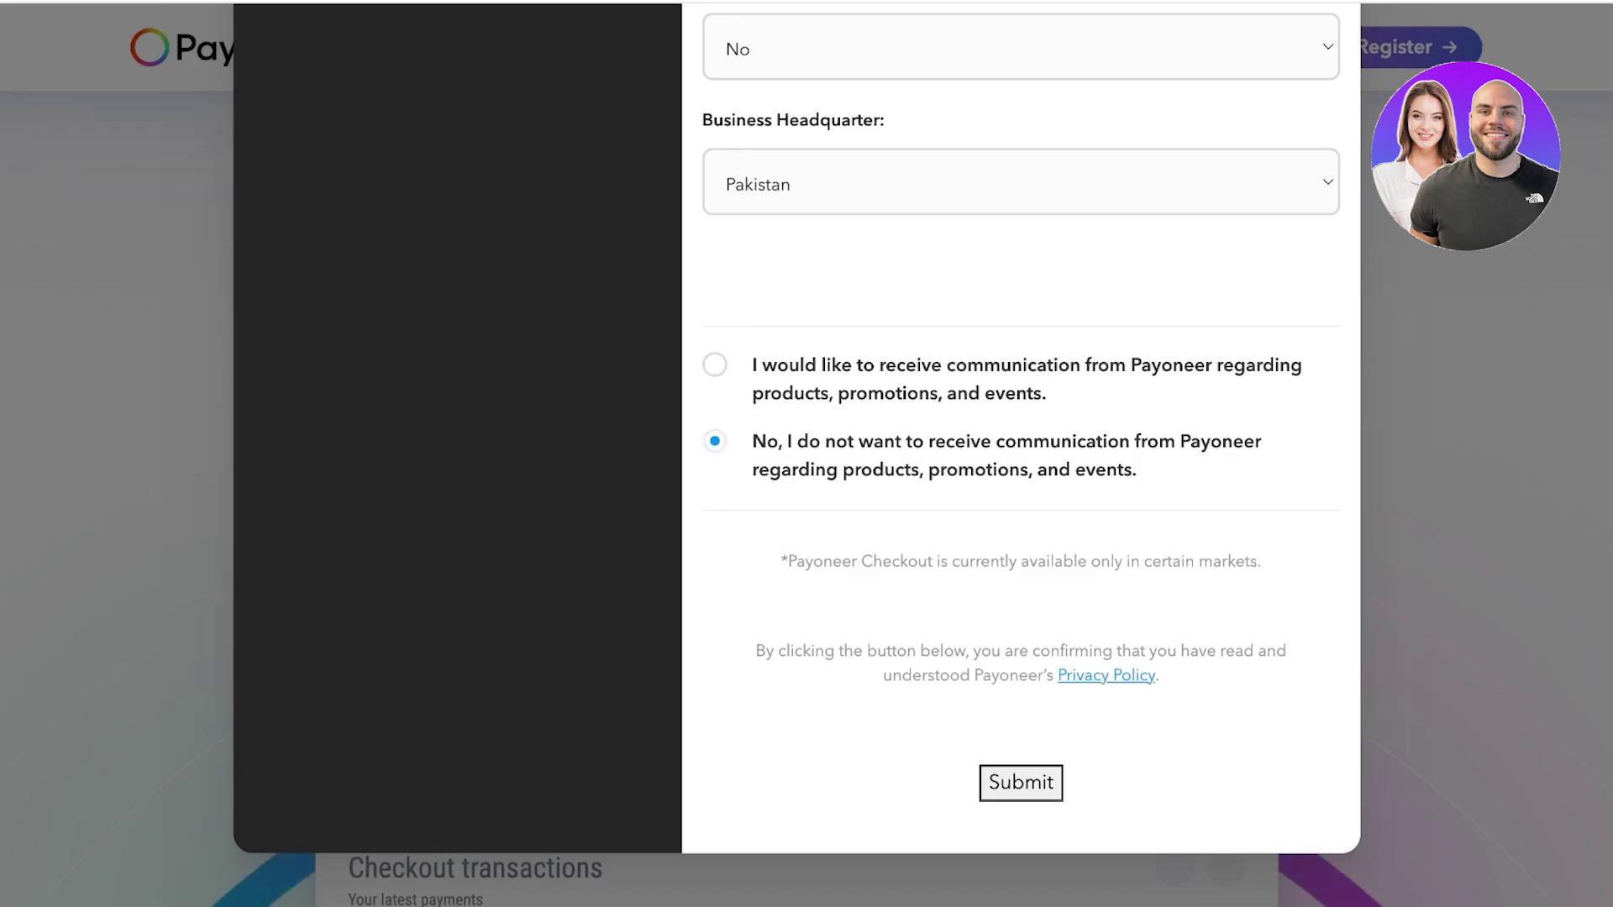
{"action": "key", "text": "Return"}
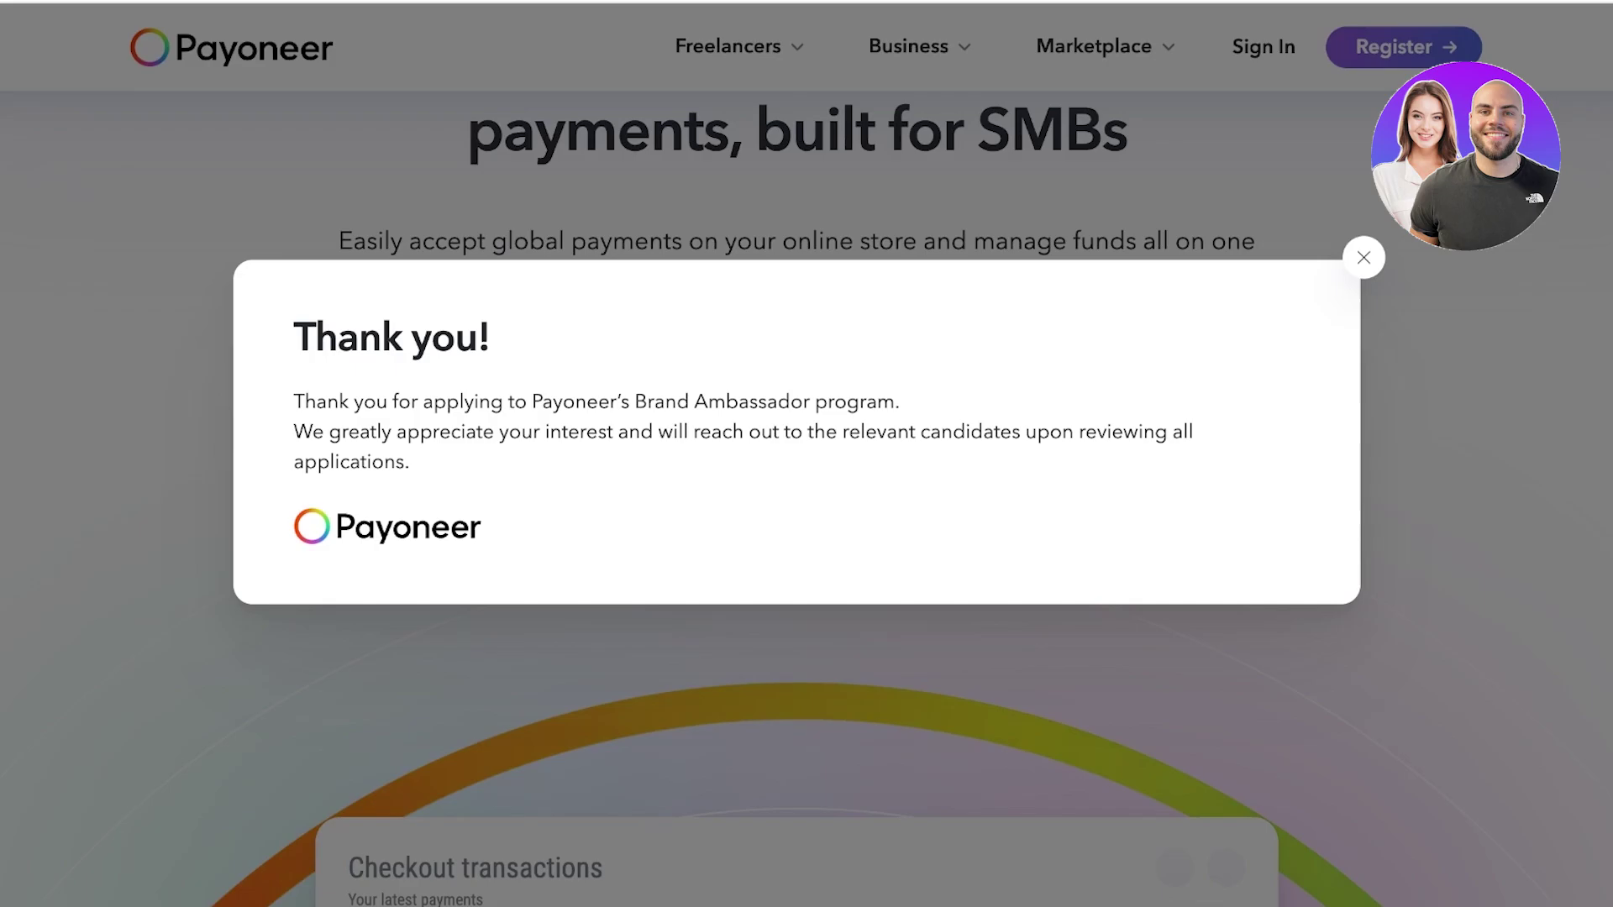
{"action": "key", "text": "Escape"}
{"action": "scroll", "coordinate": [807, 453], "scroll_direction": "up", "scroll_amount": 3}
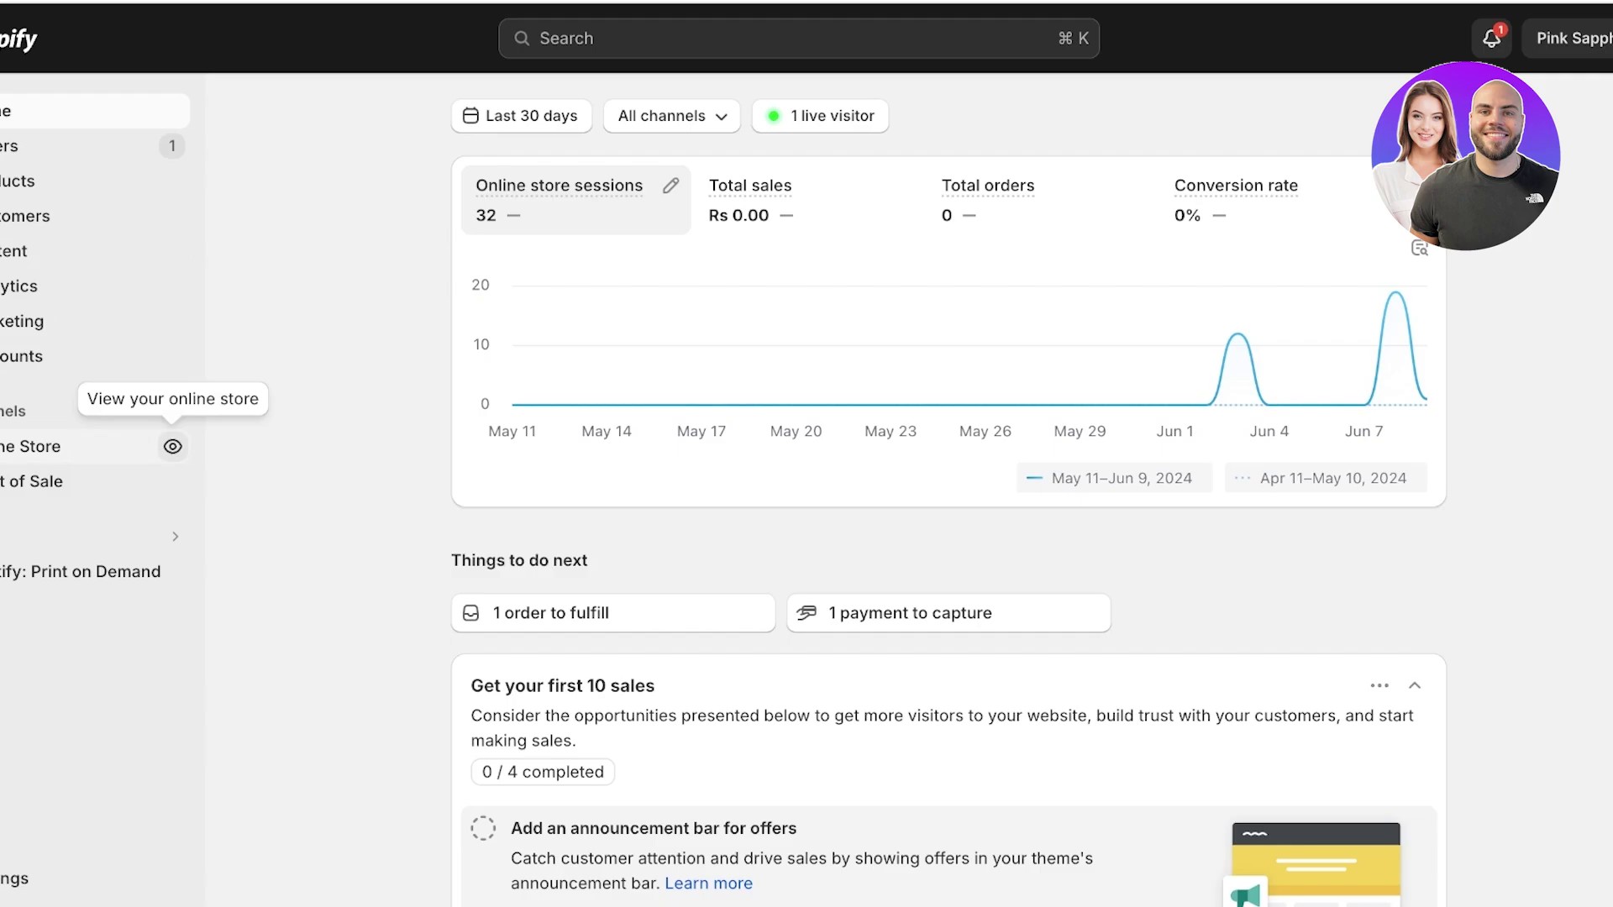
Open Settings > Payments and browse the third-party provider list, from Bogus Gateway and Adyen Payments down.
{"action": "left_click", "coordinate": [17, 878]}
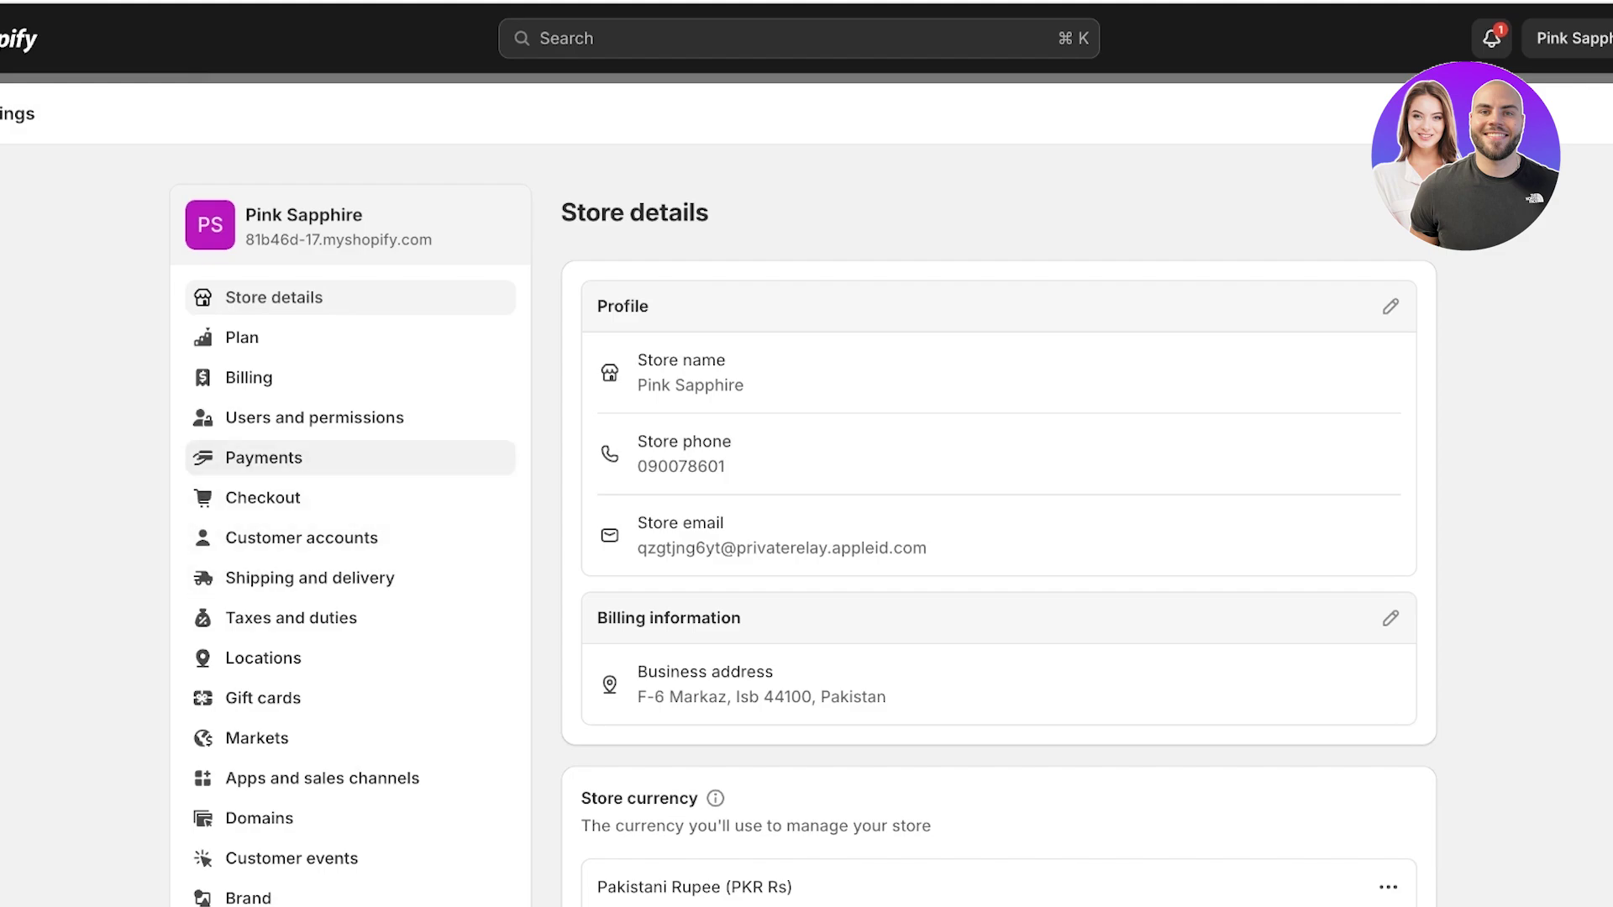
{"action": "left_click", "coordinate": [263, 457]}
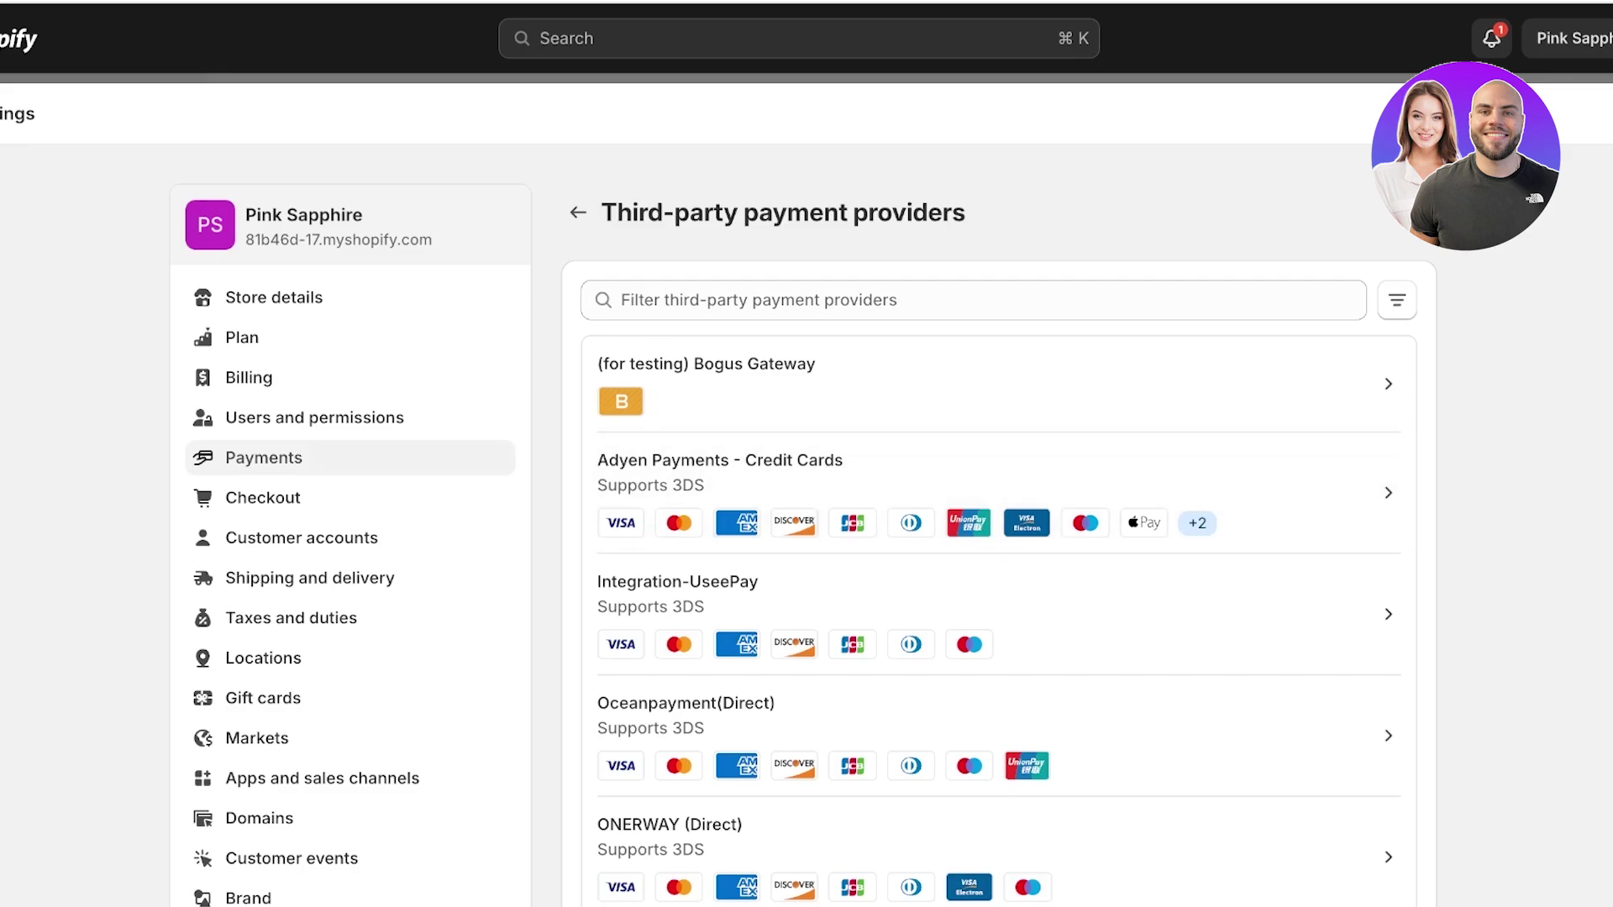
{"action": "scroll", "coordinate": [806, 537], "scroll_direction": "down", "scroll_amount": 1}
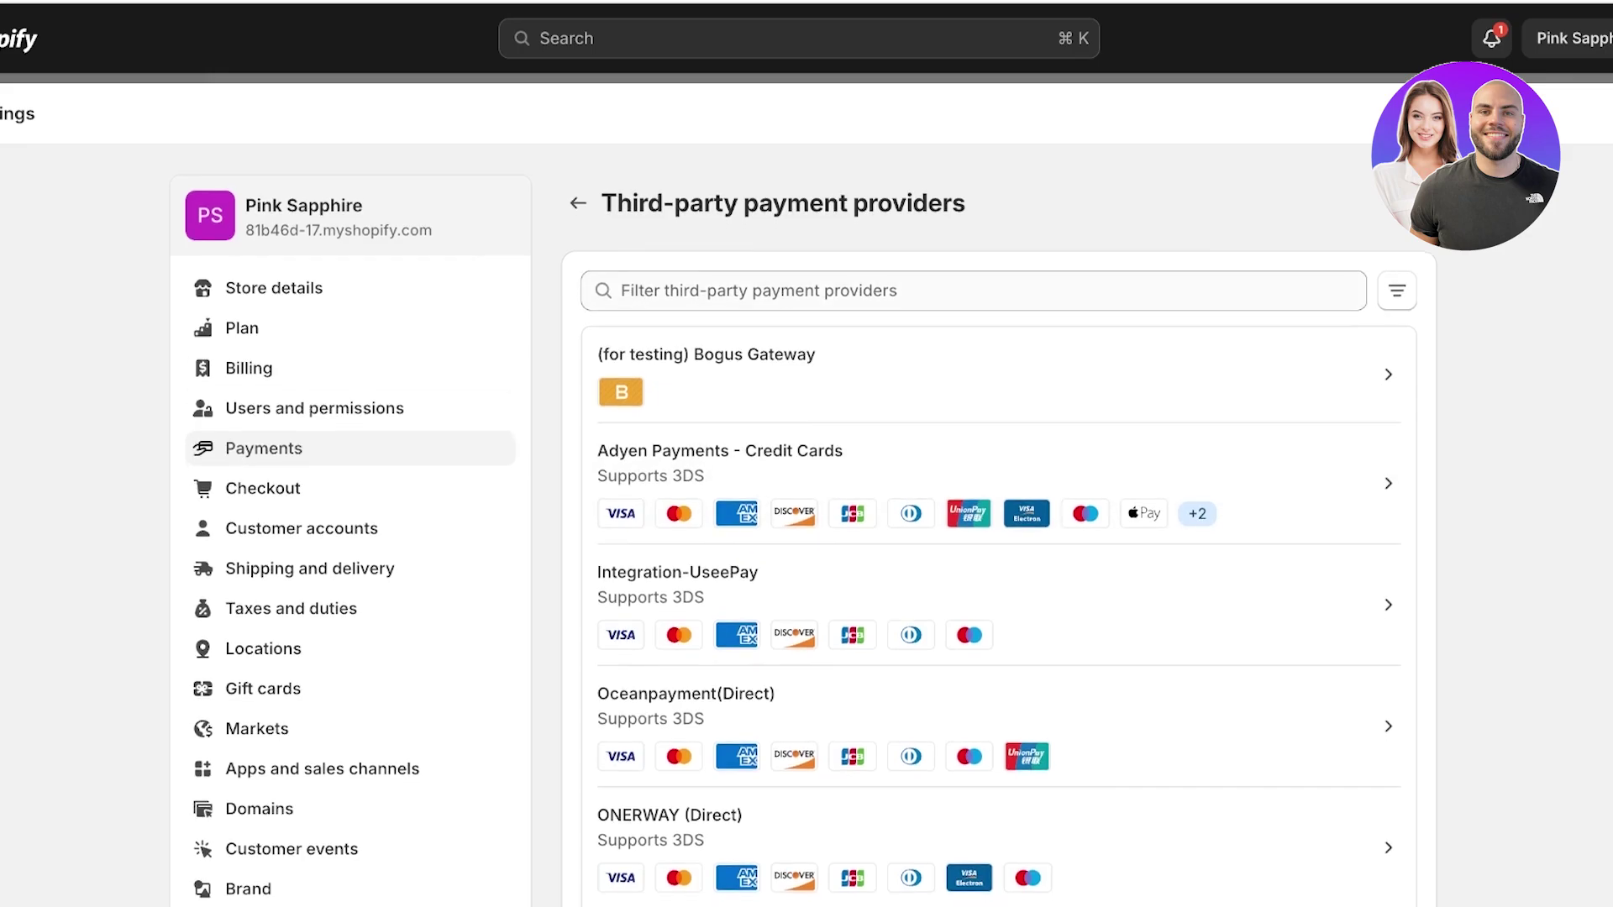
{"action": "scroll", "coordinate": [1000, 336], "scroll_direction": "down", "scroll_amount": 3}
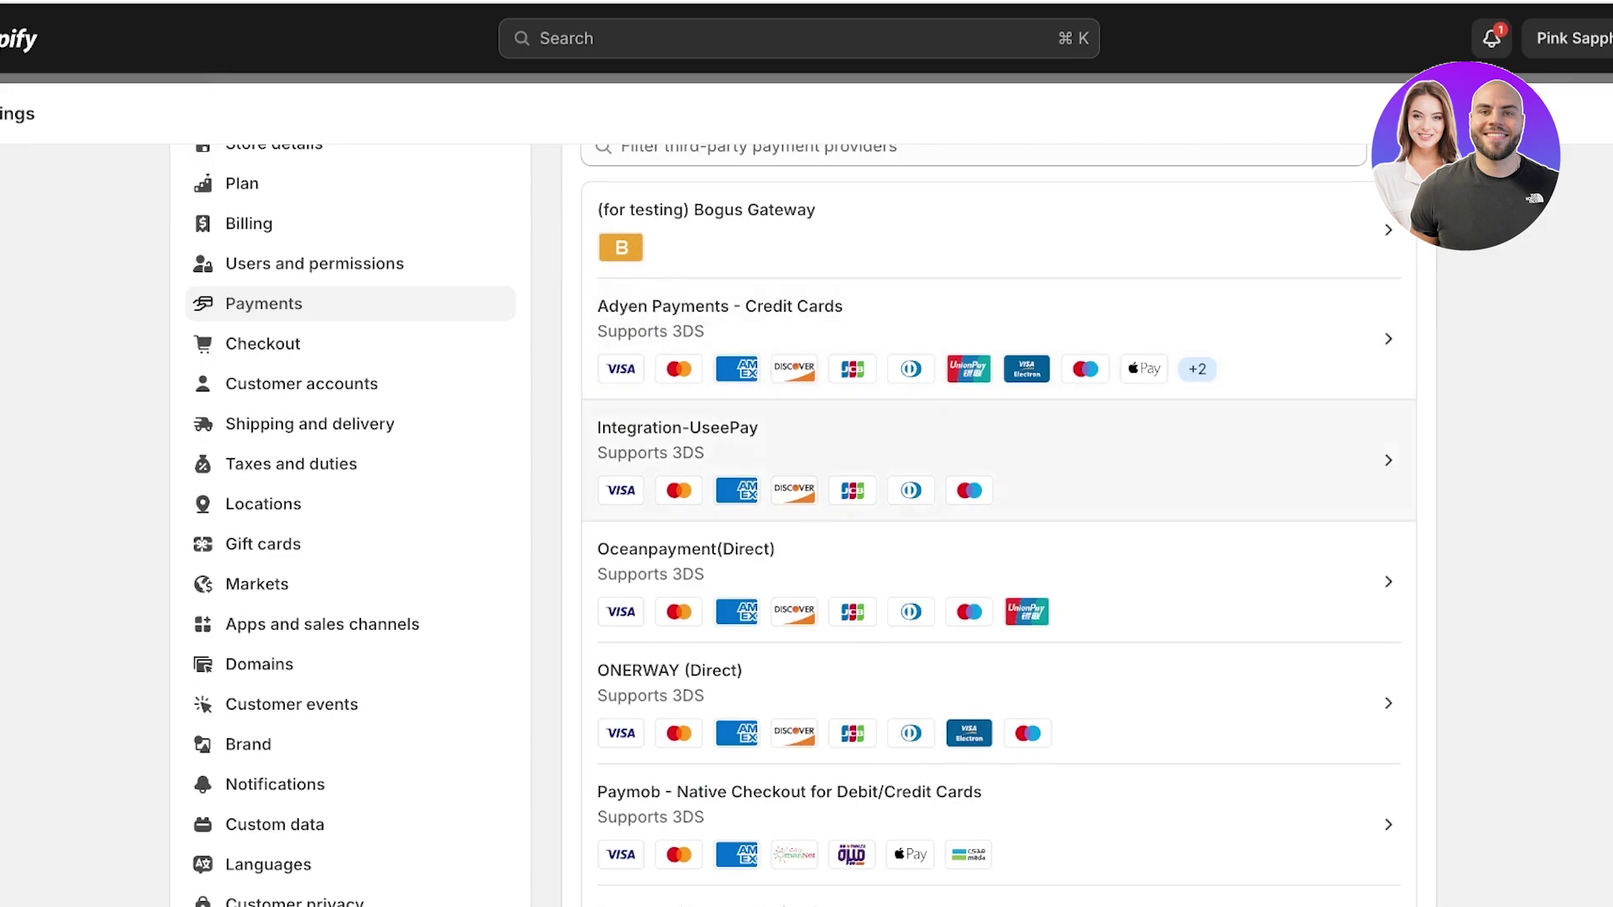
{"action": "scroll", "coordinate": [1000, 588], "scroll_direction": "down", "scroll_amount": 3}
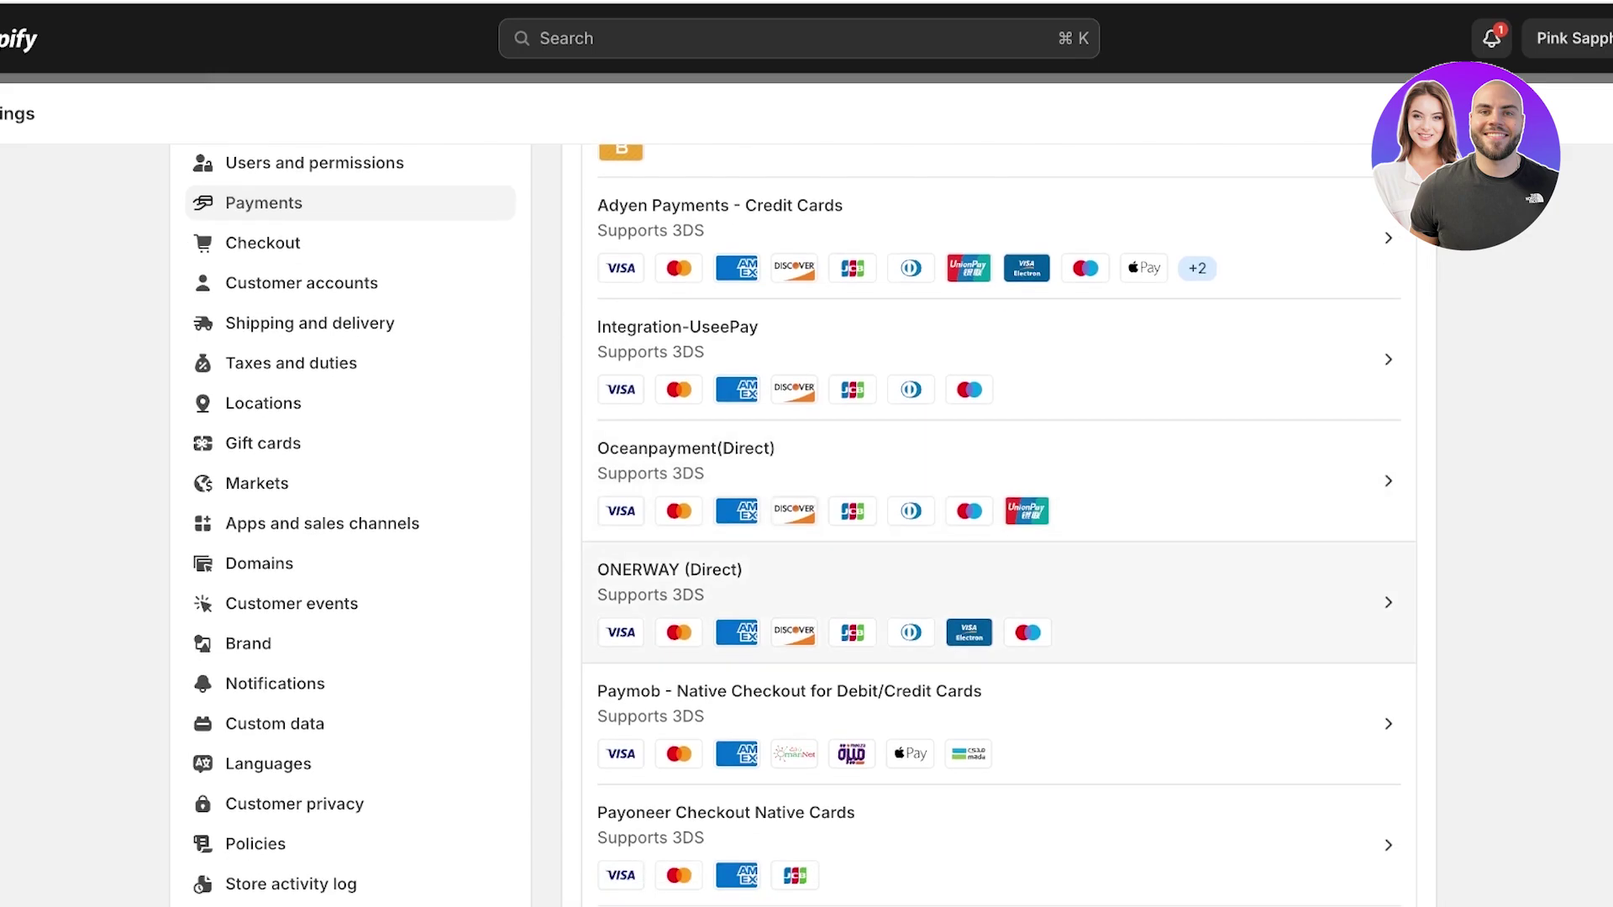
{"action": "scroll", "coordinate": [1000, 605], "scroll_direction": "down", "scroll_amount": 2}
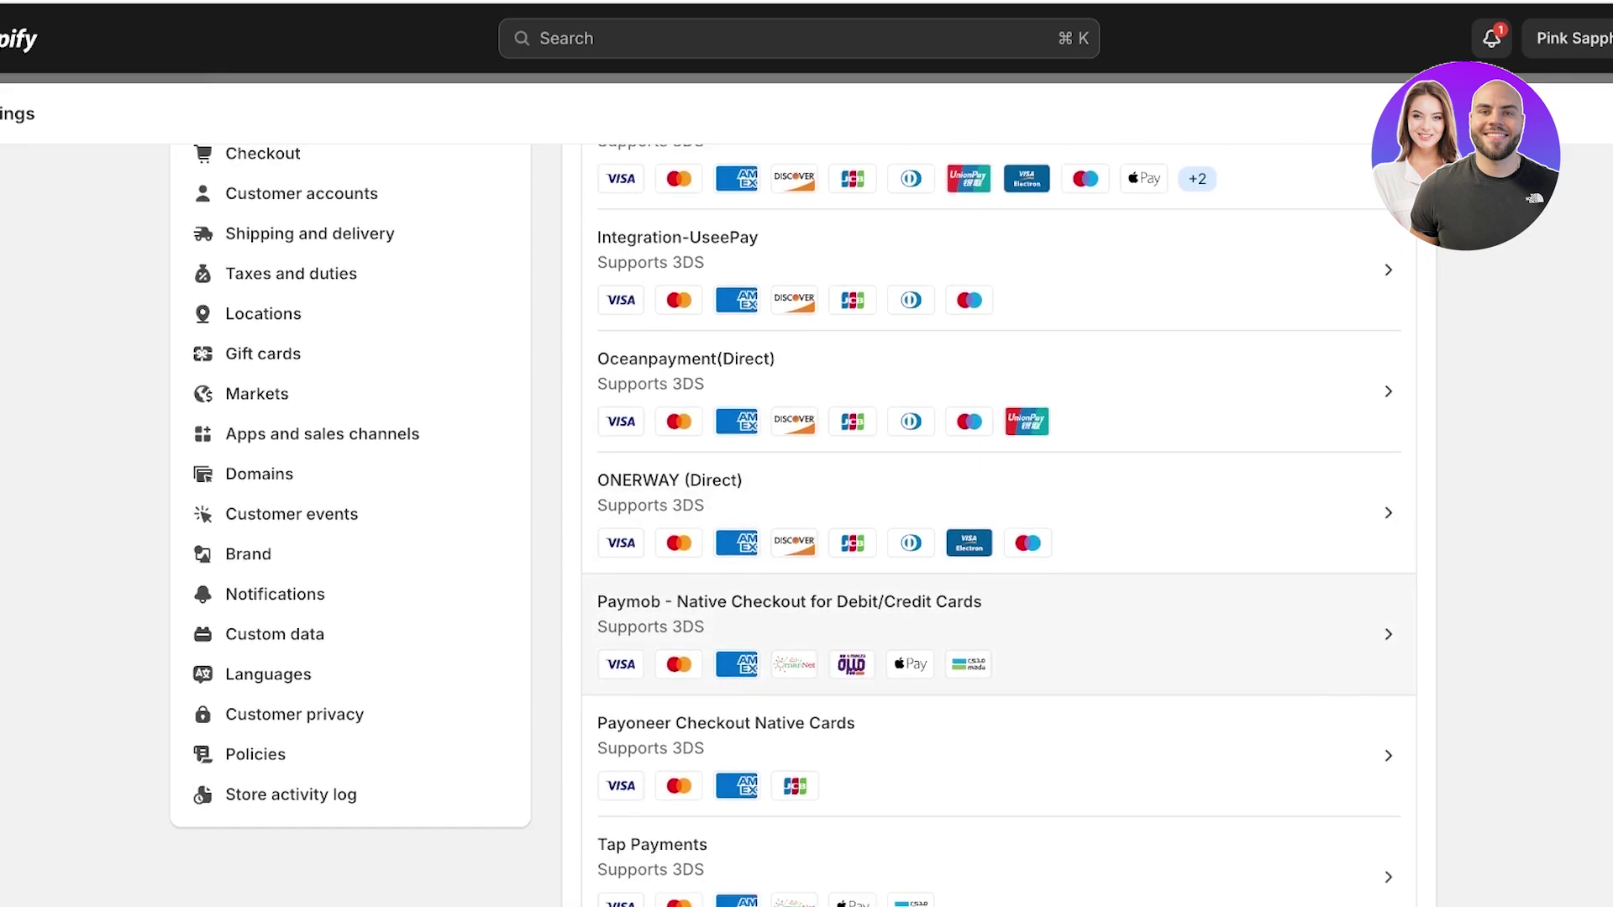
{"action": "scroll", "coordinate": [794, 714], "scroll_direction": "down", "scroll_amount": 2}
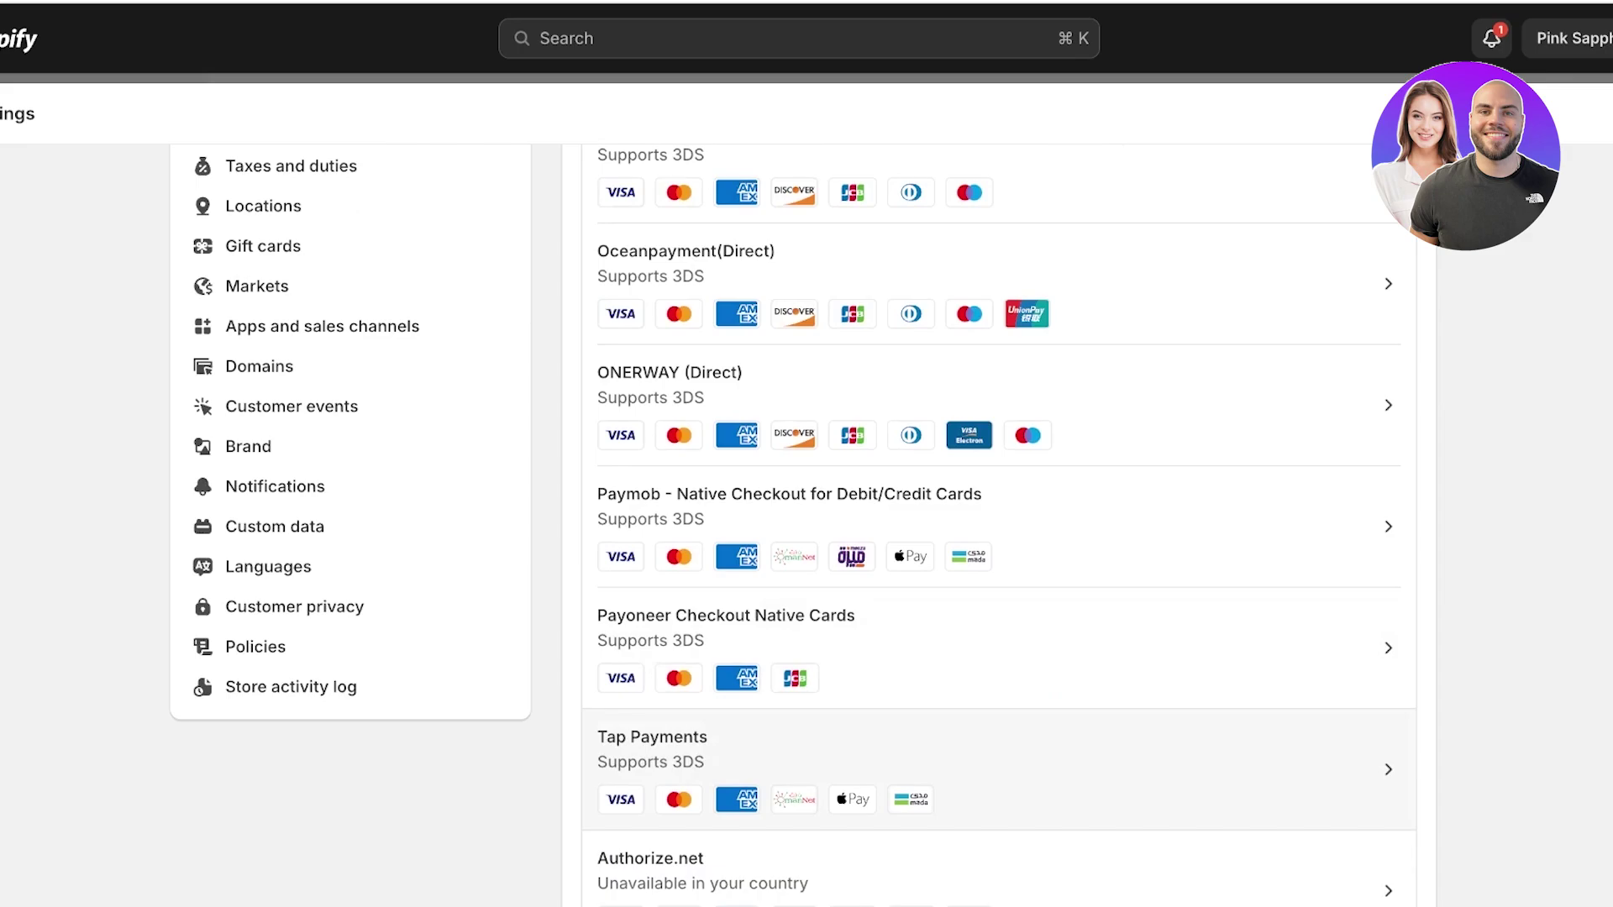
{"action": "scroll", "coordinate": [795, 672], "scroll_direction": "down", "scroll_amount": 5}
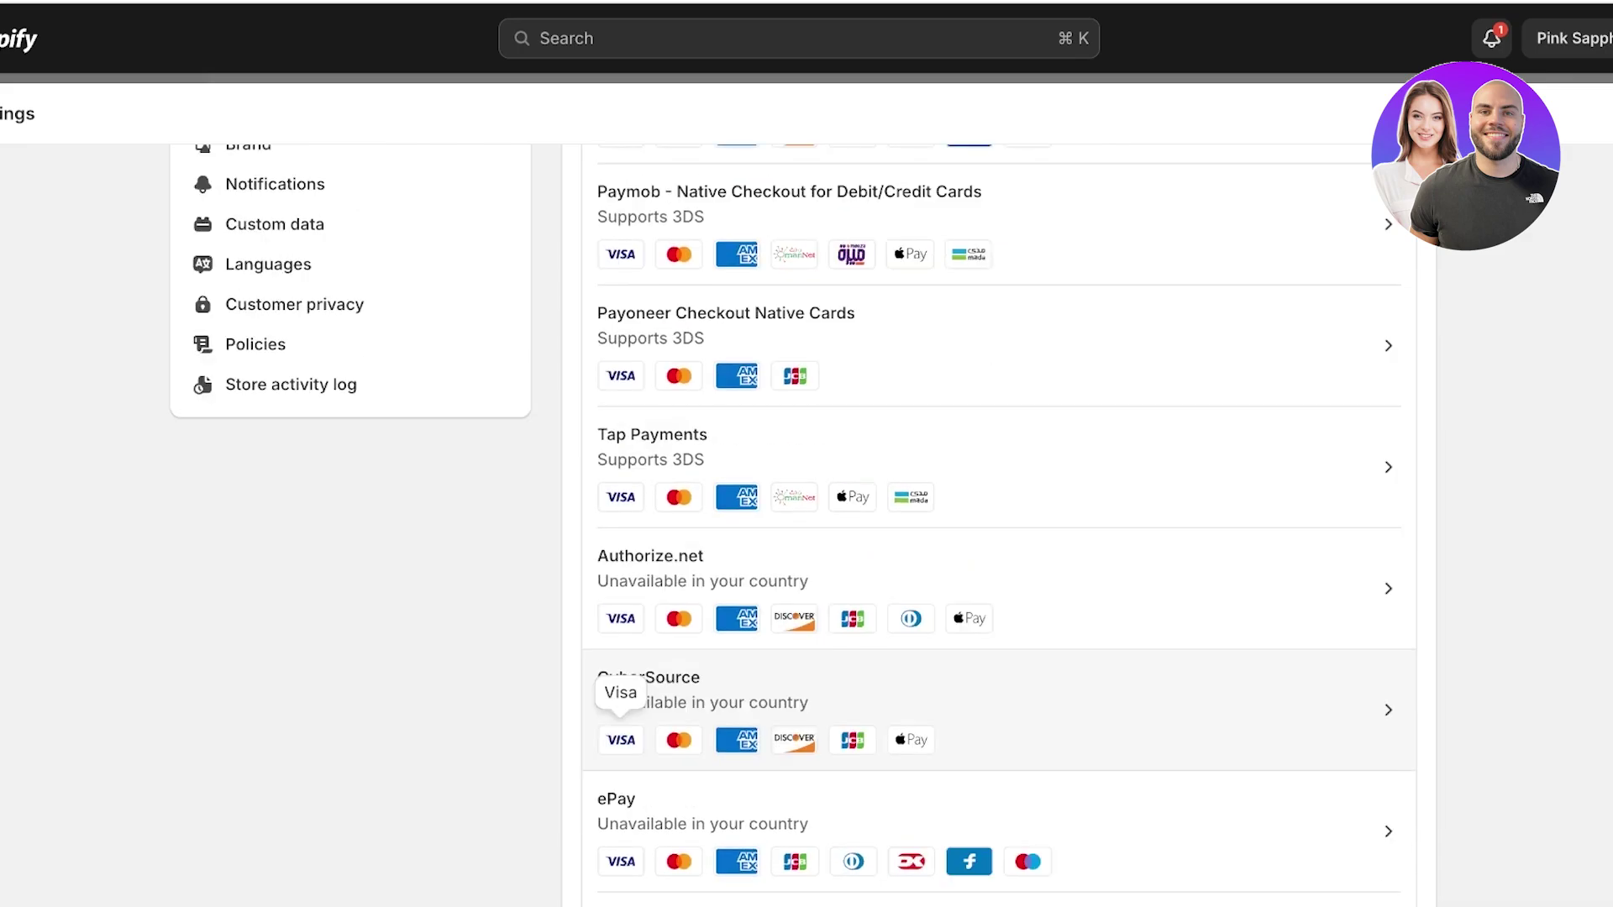
{"action": "scroll", "coordinate": [679, 621], "scroll_direction": "down", "scroll_amount": 10}
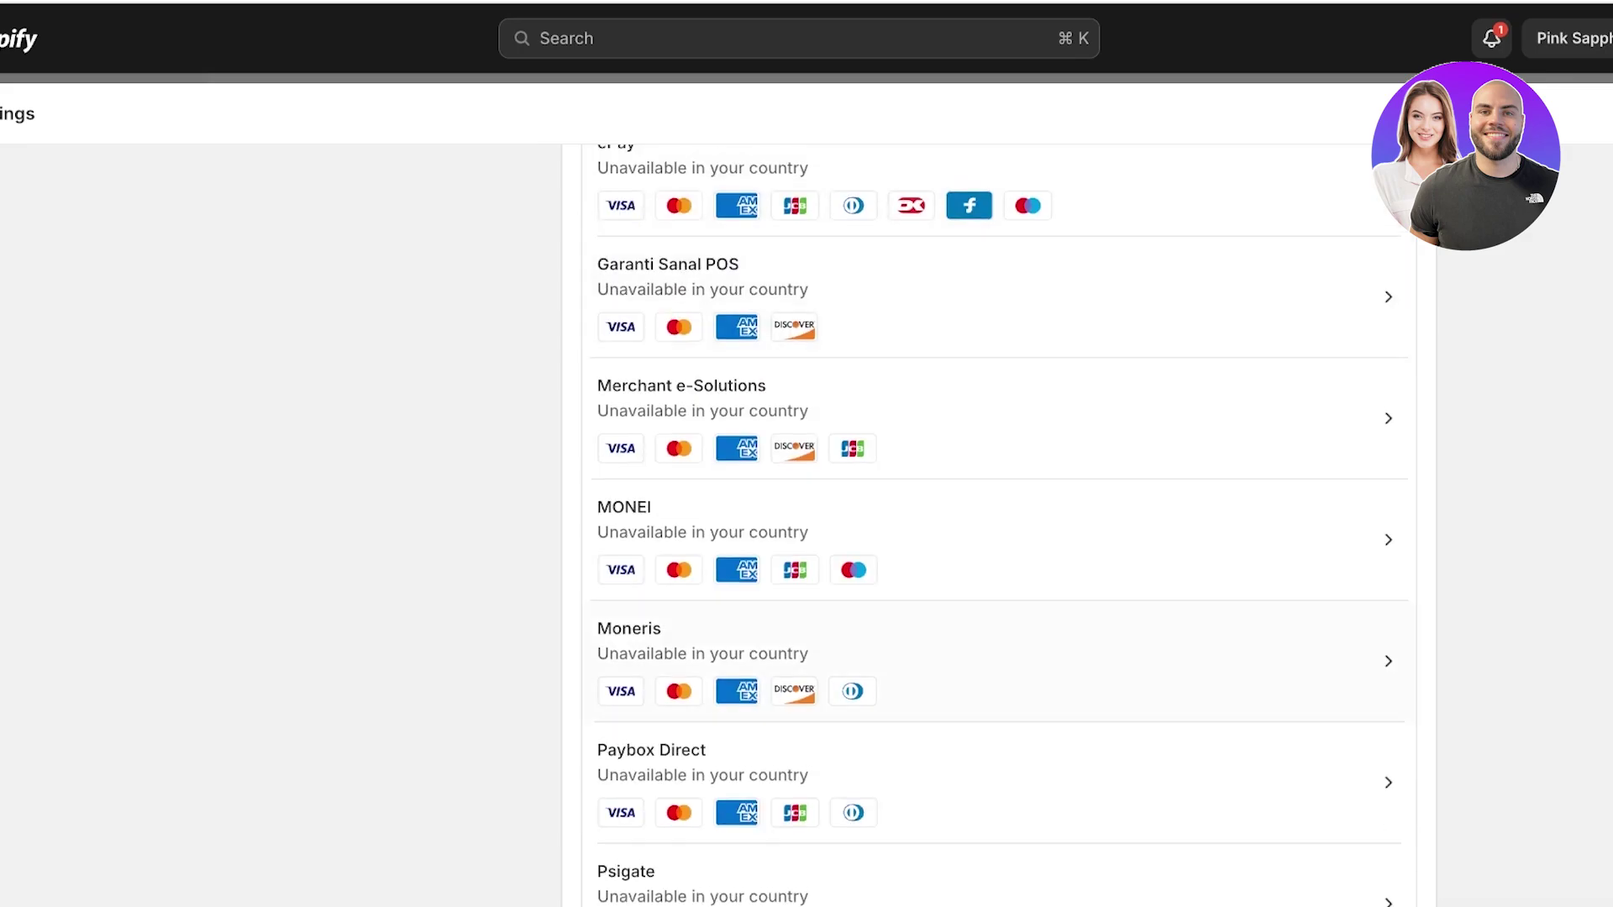
{"action": "scroll", "coordinate": [679, 622], "scroll_direction": "down", "scroll_amount": 10}
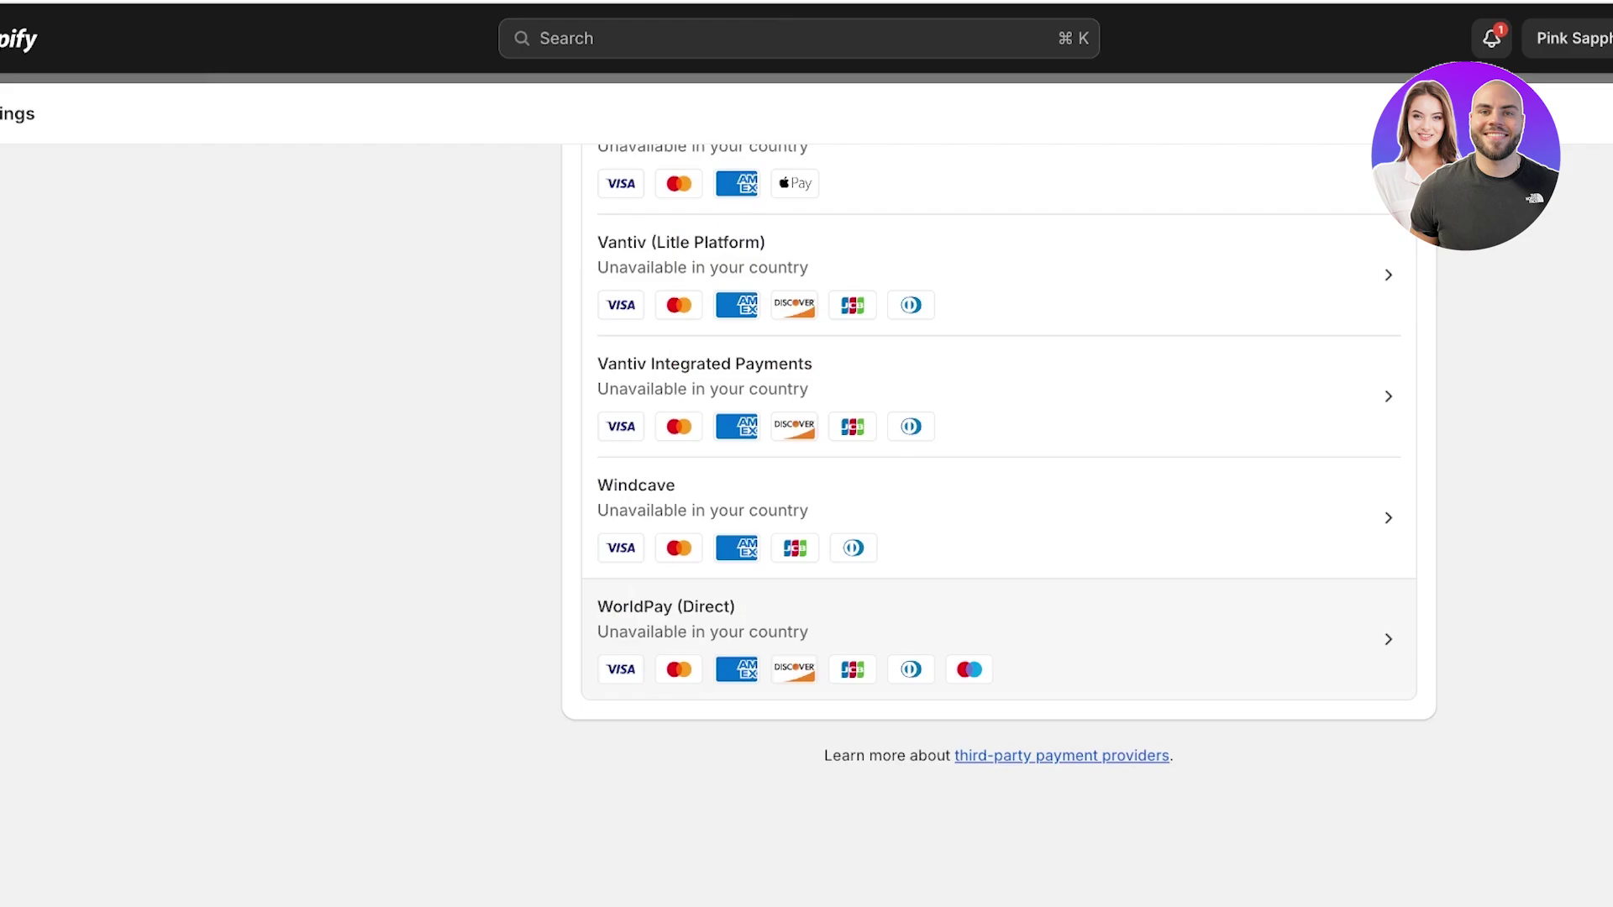
{"action": "scroll", "coordinate": [679, 622], "scroll_direction": "up", "scroll_amount": 13}
{"action": "scroll", "coordinate": [679, 622], "scroll_direction": "down", "scroll_amount": 13}
{"action": "scroll", "coordinate": [1000, 525], "scroll_direction": "up", "scroll_amount": 13}
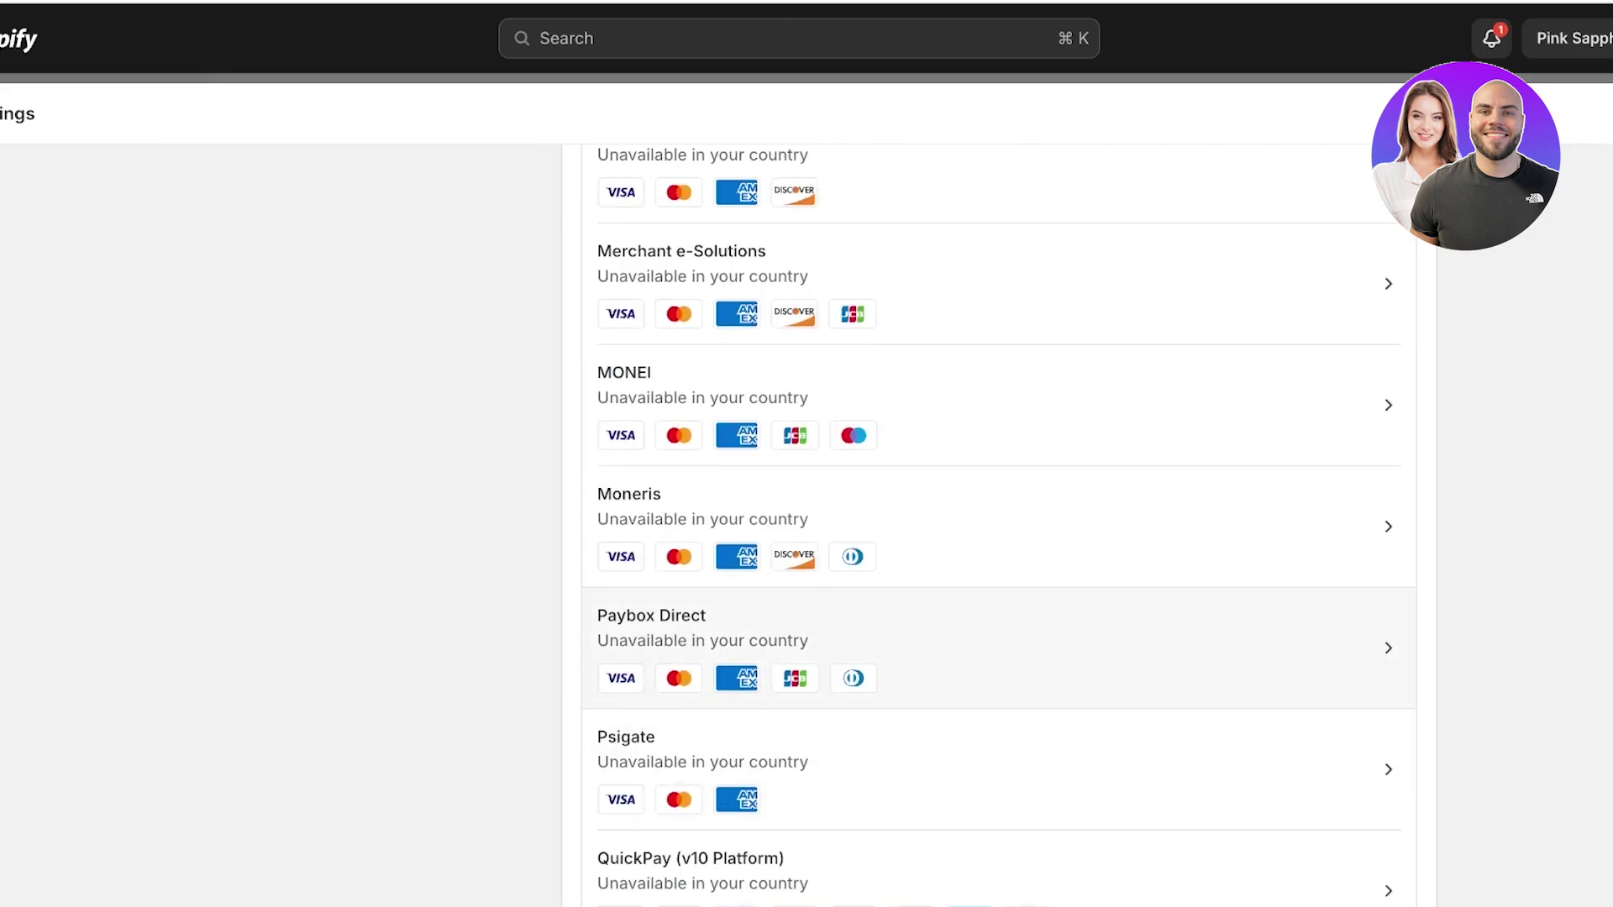
{"action": "scroll", "coordinate": [737, 571], "scroll_direction": "up", "scroll_amount": 15}
{"action": "scroll", "coordinate": [736, 571], "scroll_direction": "down", "scroll_amount": 20}
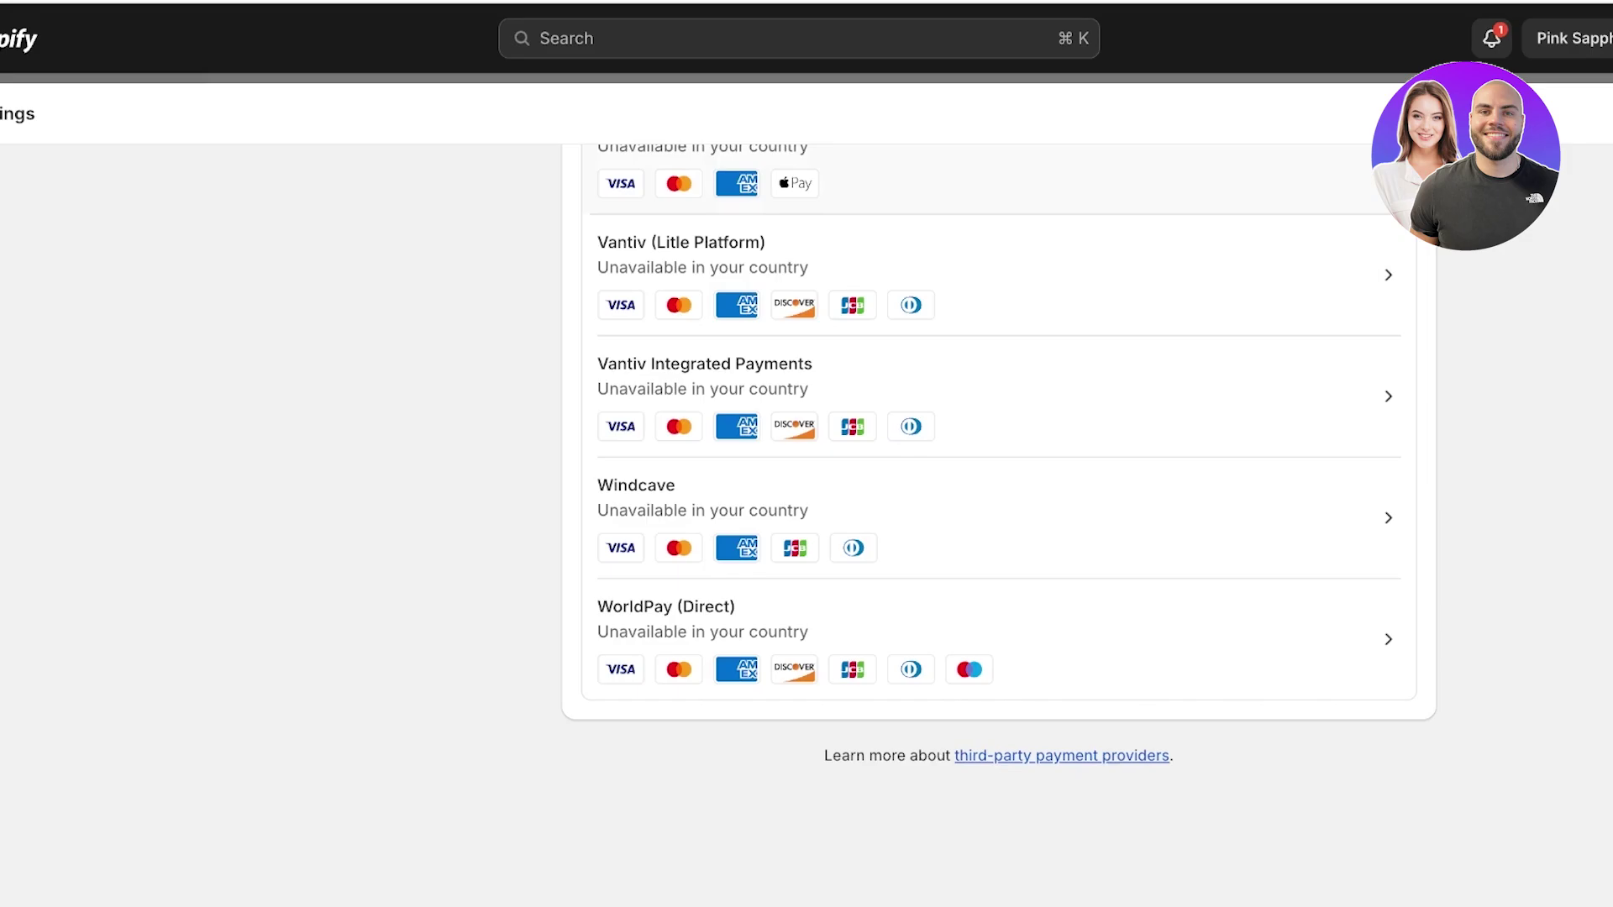
{"action": "scroll", "coordinate": [1000, 525], "scroll_direction": "up", "scroll_amount": 20}
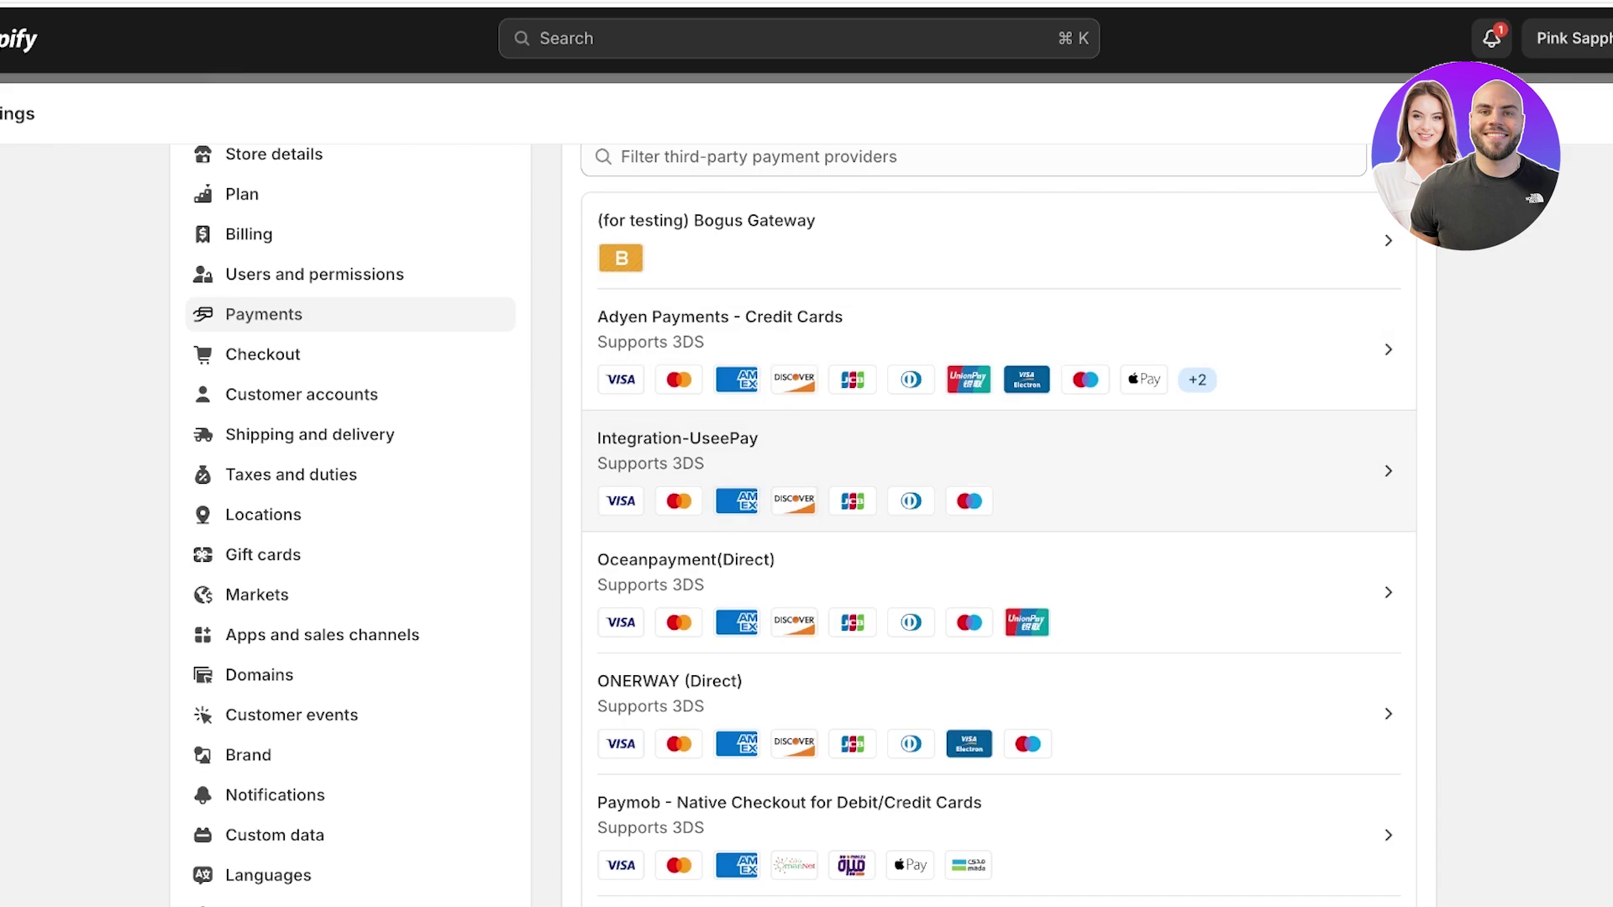
{"action": "left_click", "coordinate": [991, 470]}
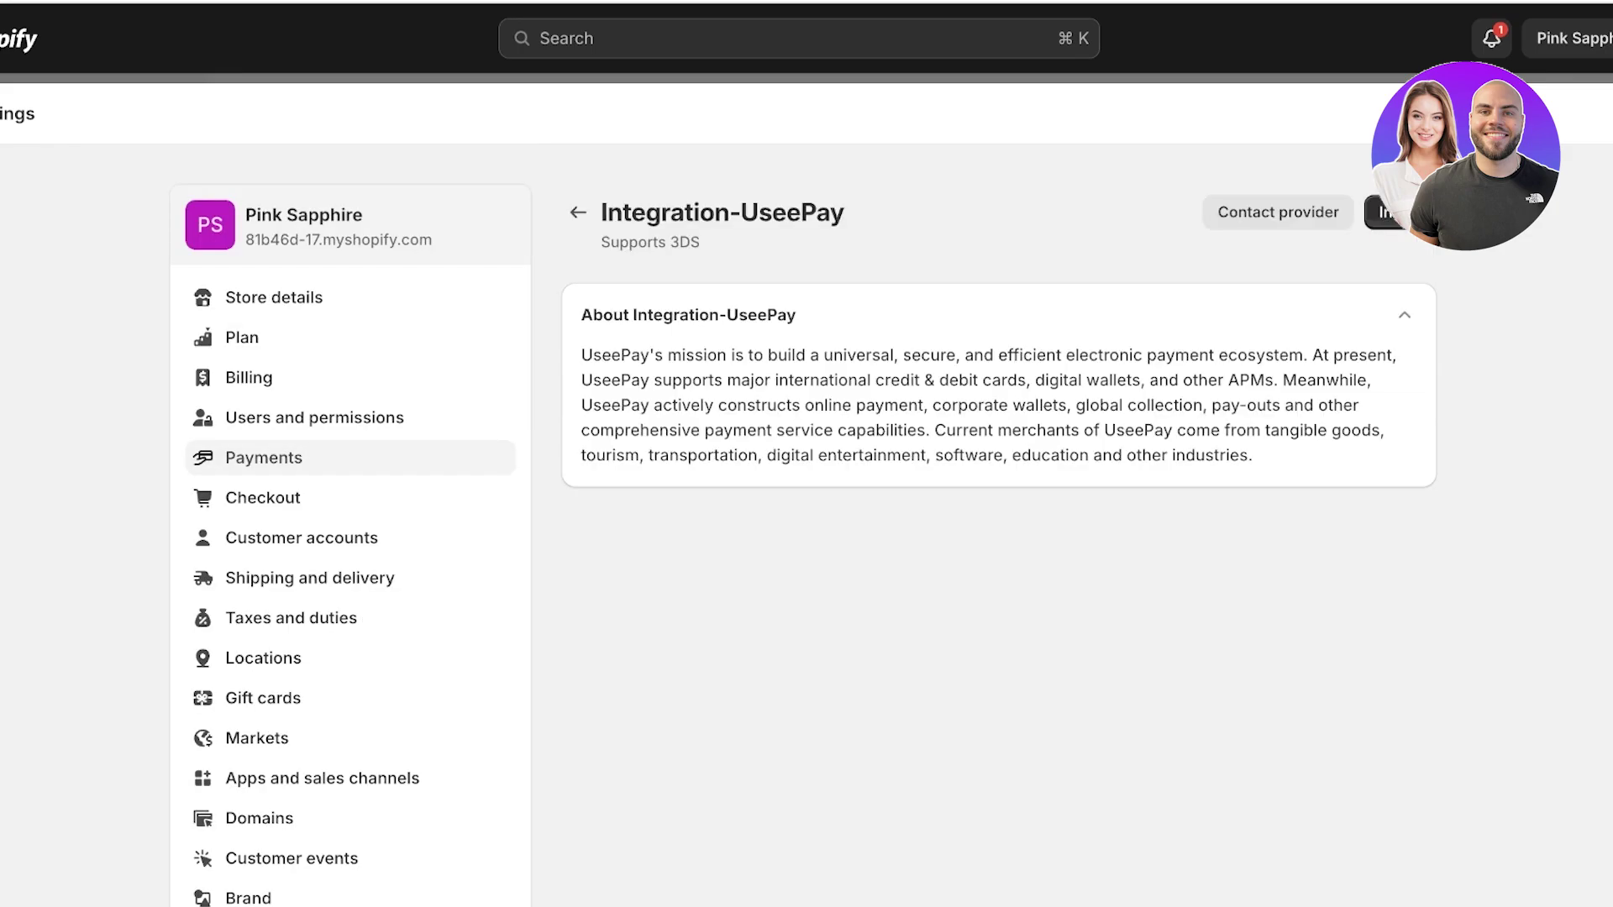
{"action": "left_click", "coordinate": [1382, 212]}
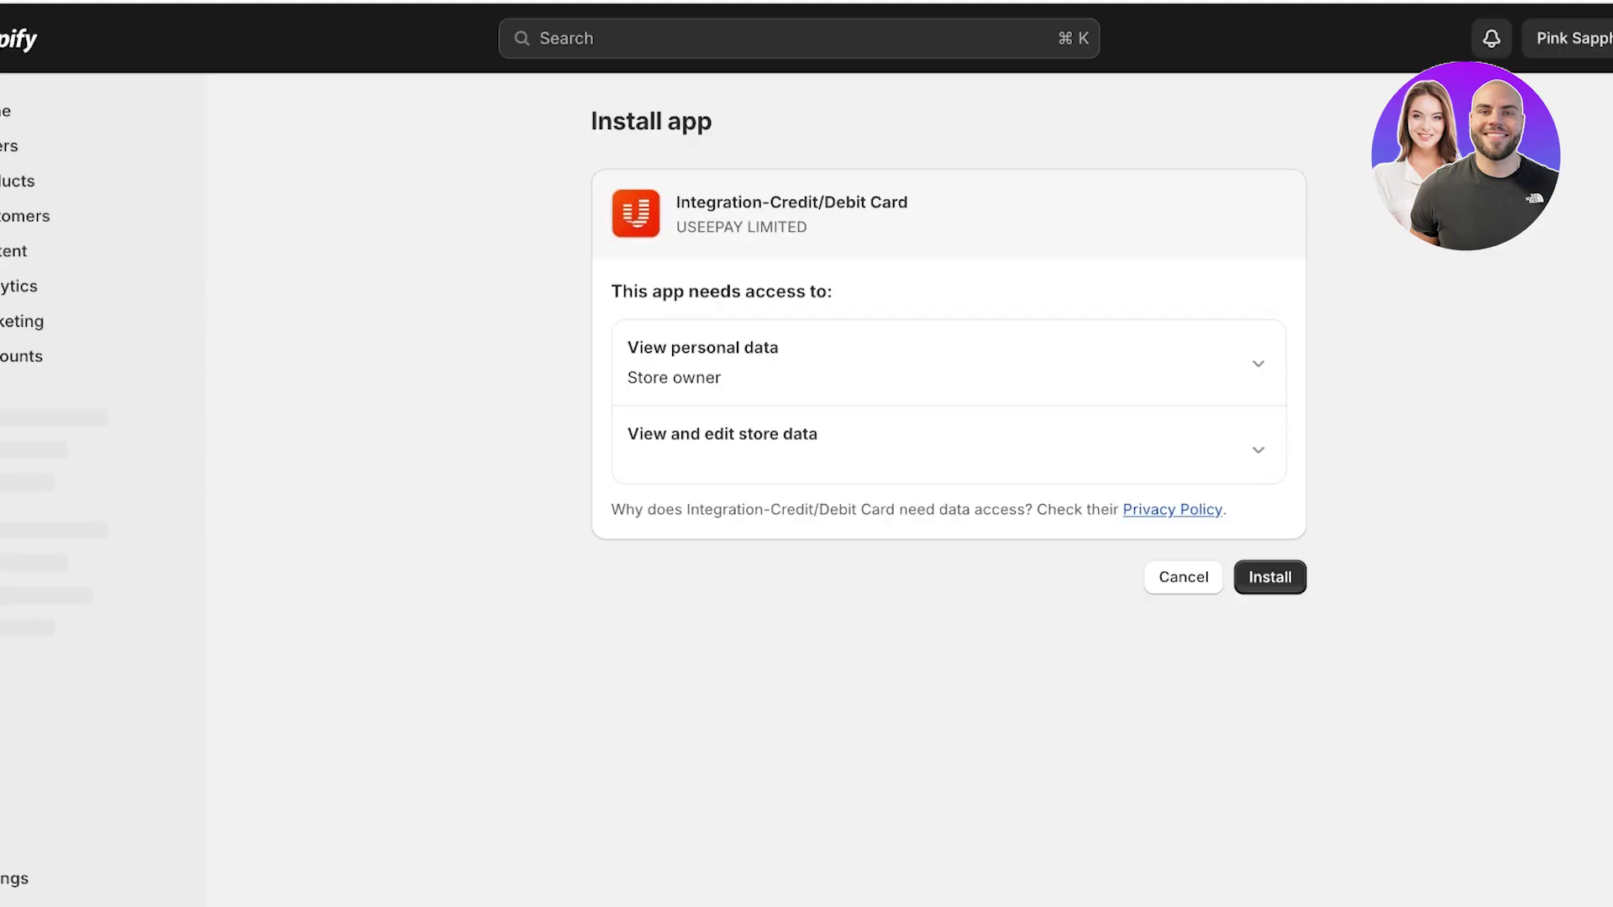
{"action": "left_click", "coordinate": [1269, 577]}
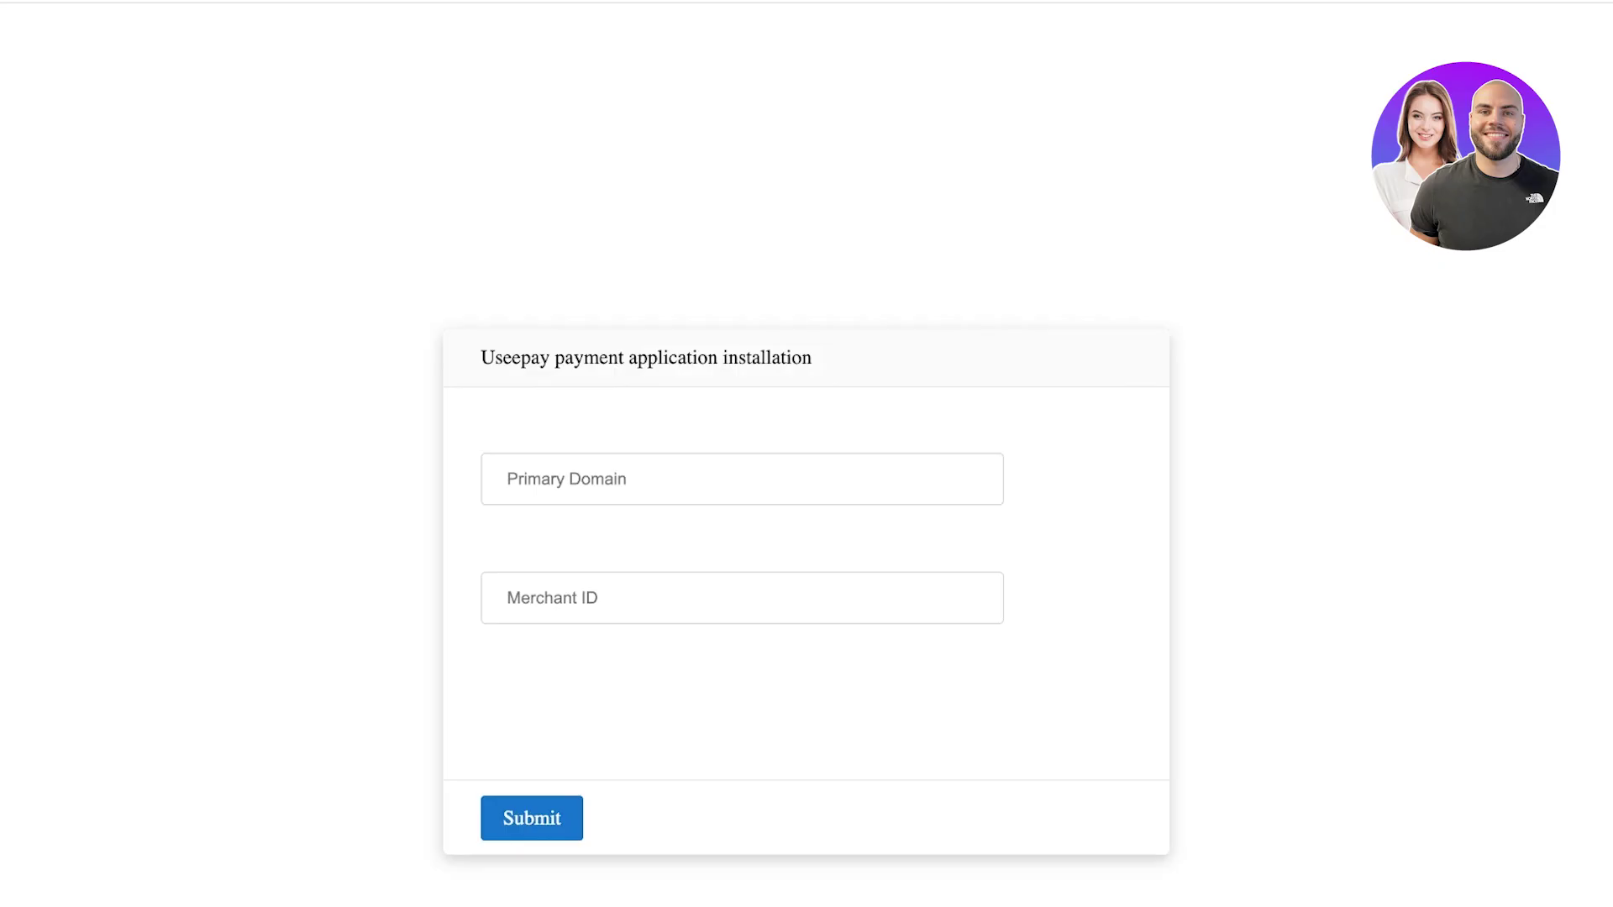
{"action": "left_click", "coordinate": [588, 479]}
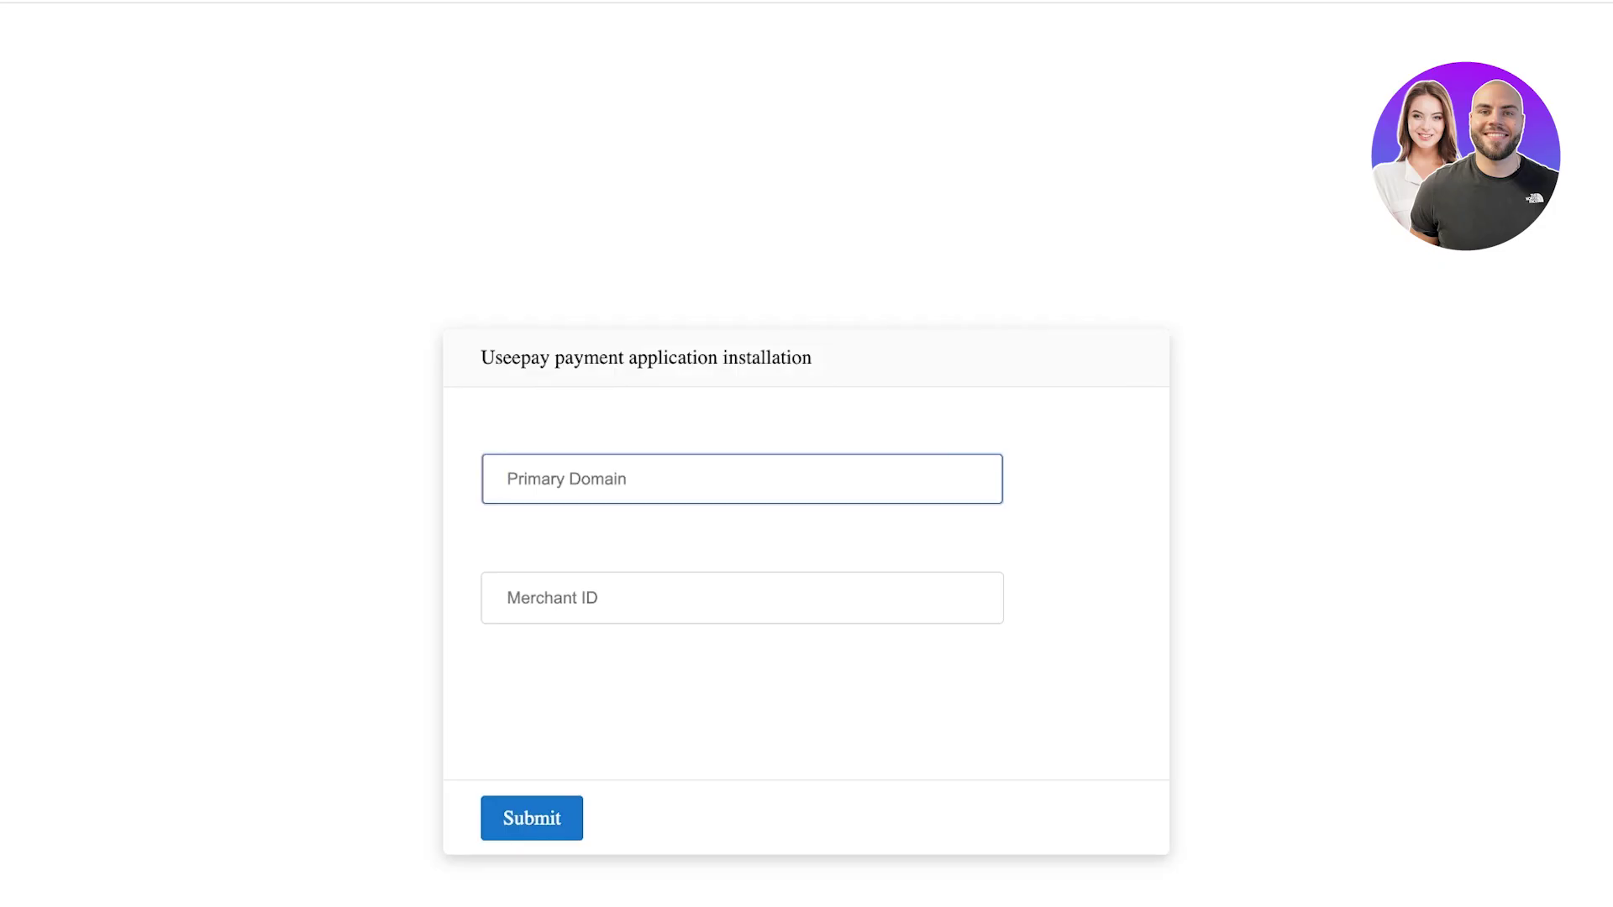
{"action": "left_click", "coordinate": [588, 597]}
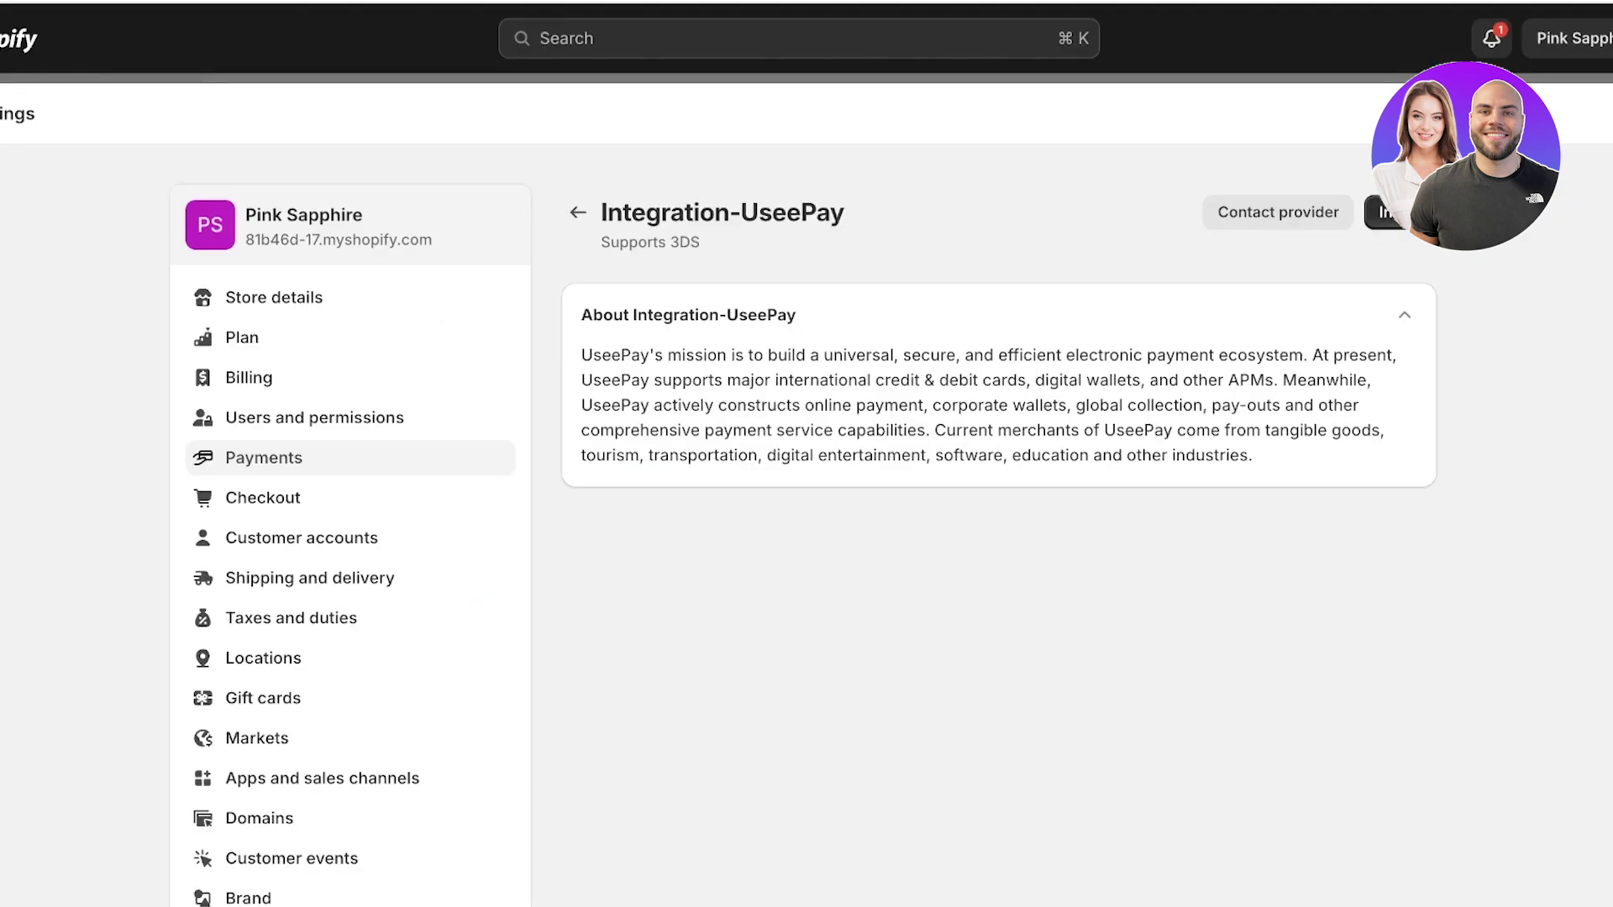
{"action": "left_click", "coordinate": [578, 212]}
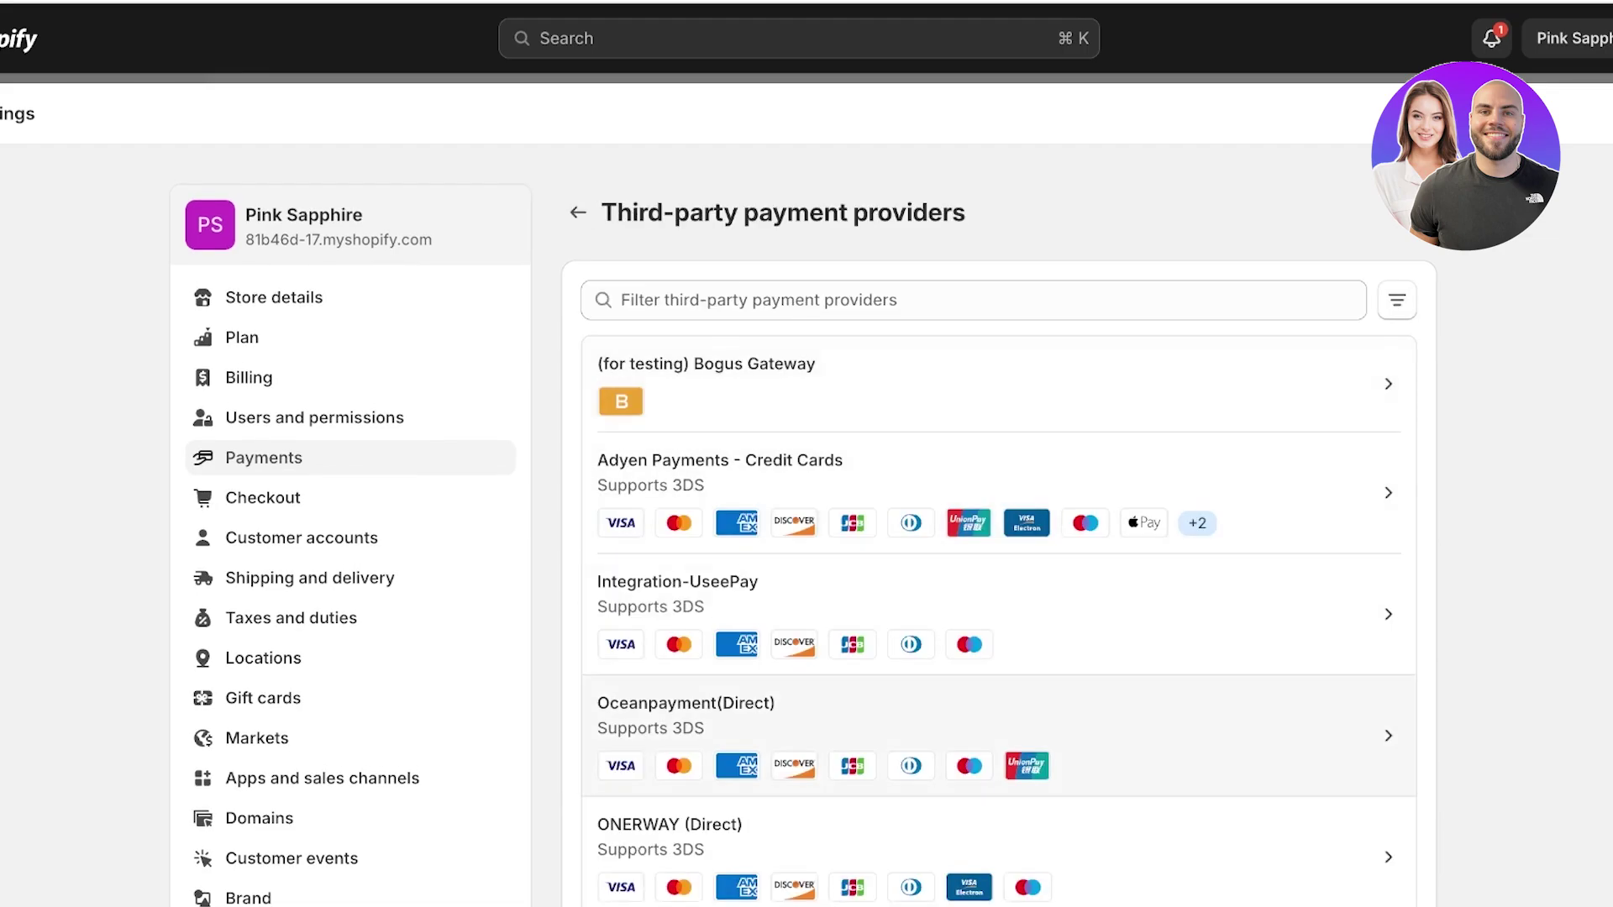
Start installing Oceanpayment(Direct) and try its Terminal, Credit Card and SecureCode fields, leaving them empty.
{"action": "left_click", "coordinate": [991, 735]}
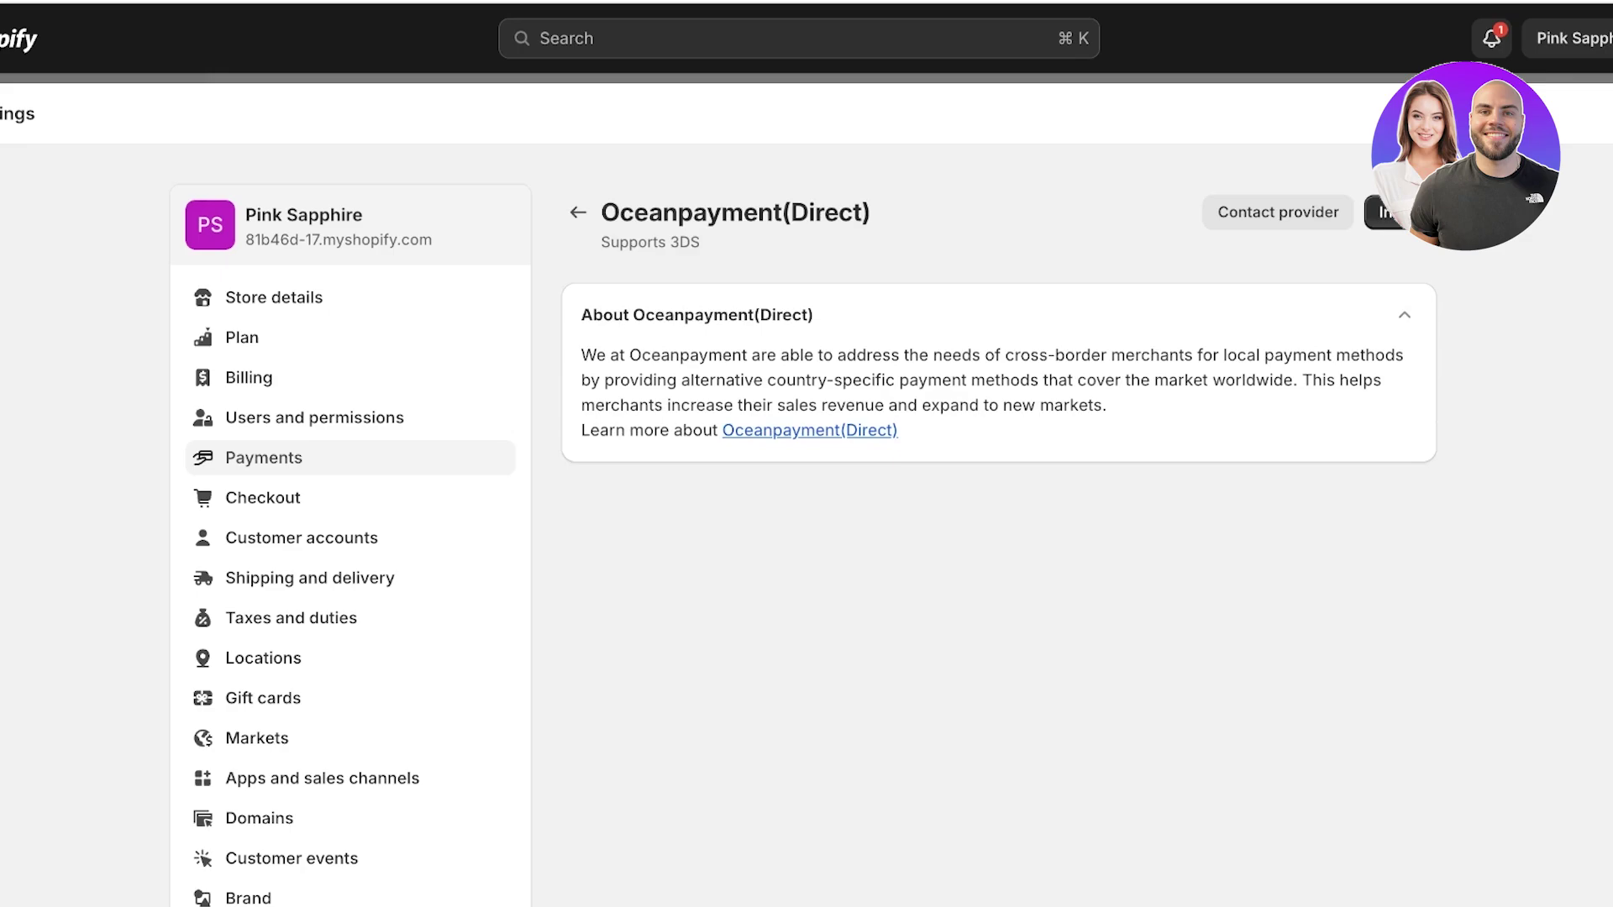
{"action": "left_click", "coordinate": [1381, 211]}
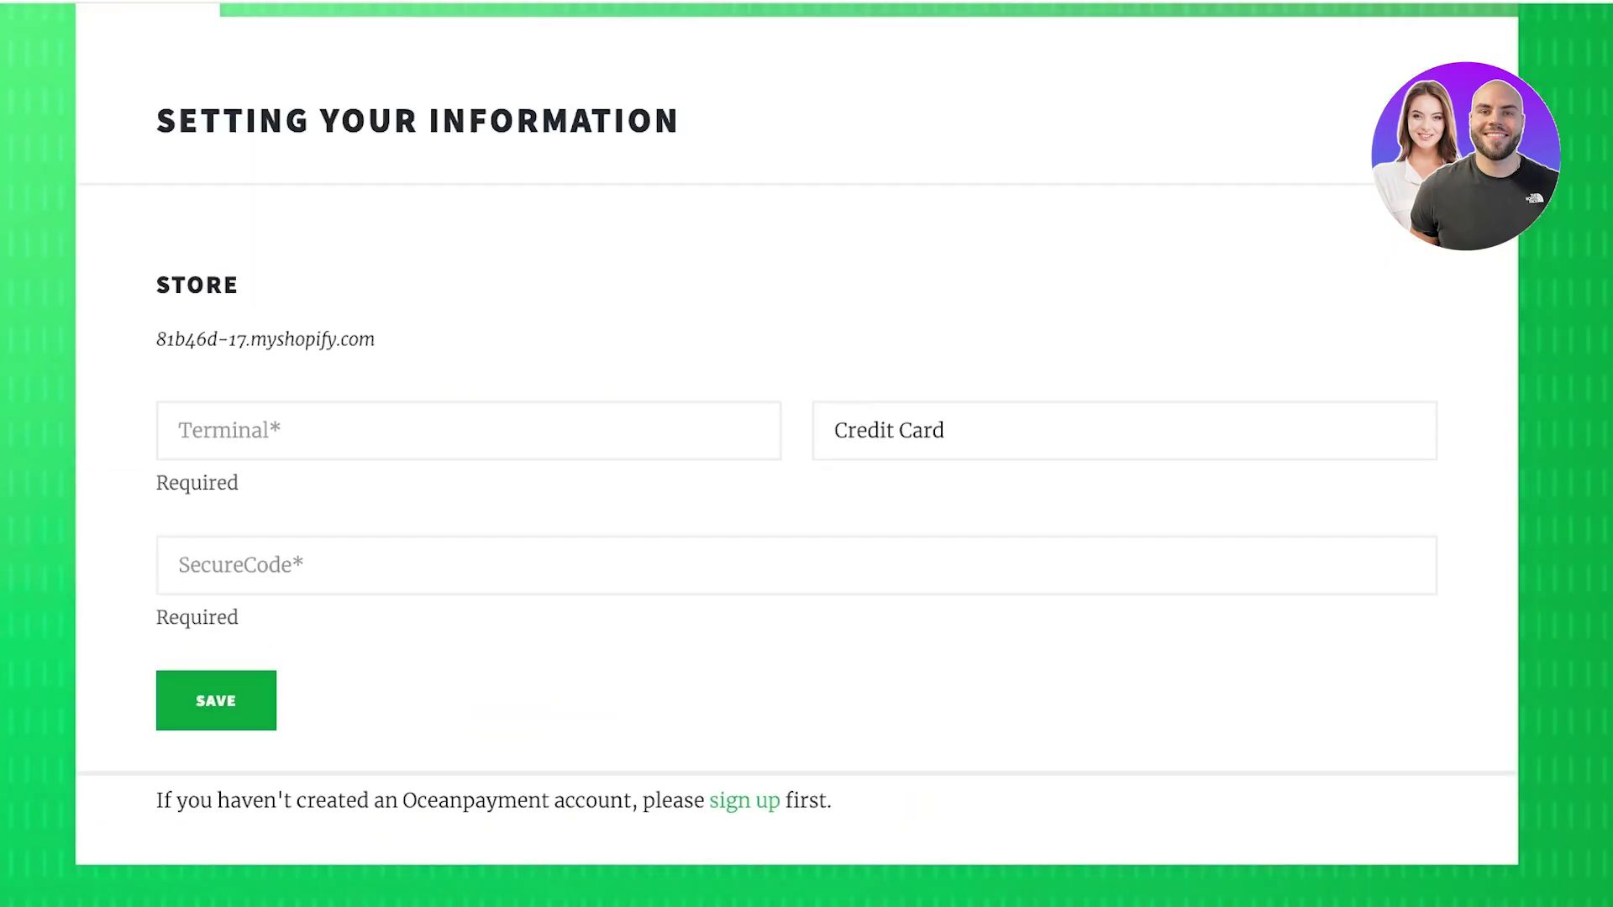
{"action": "left_click", "coordinate": [178, 430]}
{"action": "type", "text": "f"}
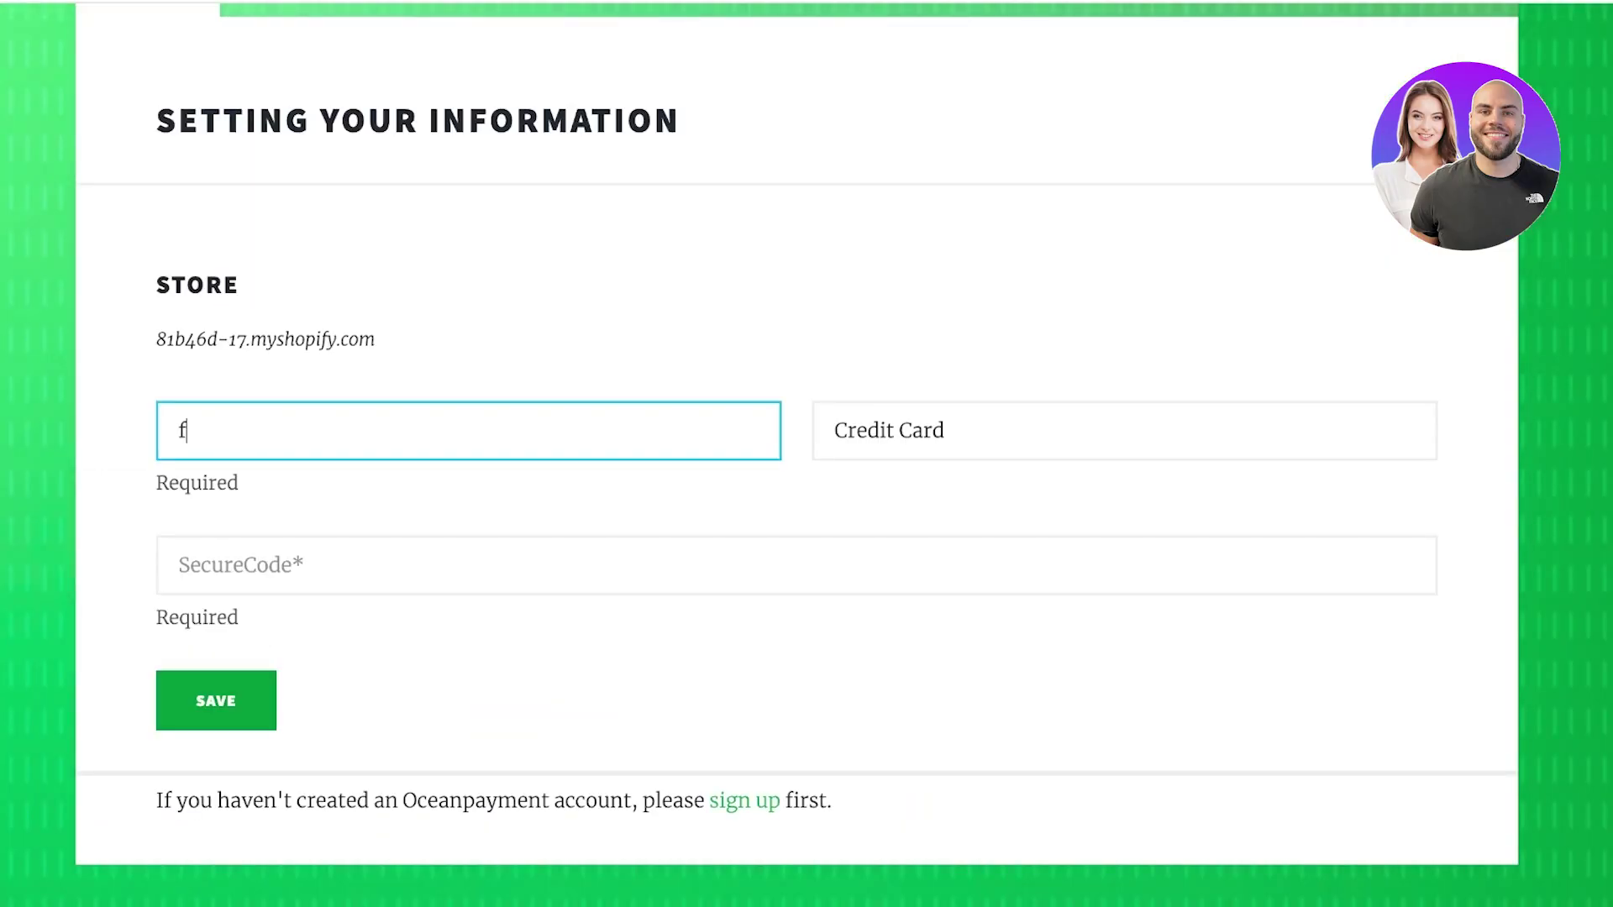
{"action": "key", "text": "BackSpace"}
{"action": "type", "text": "A"}
{"action": "key", "text": "BackSpace"}
{"action": "left_click", "coordinate": [866, 430]}
{"action": "left_click", "coordinate": [796, 565]}
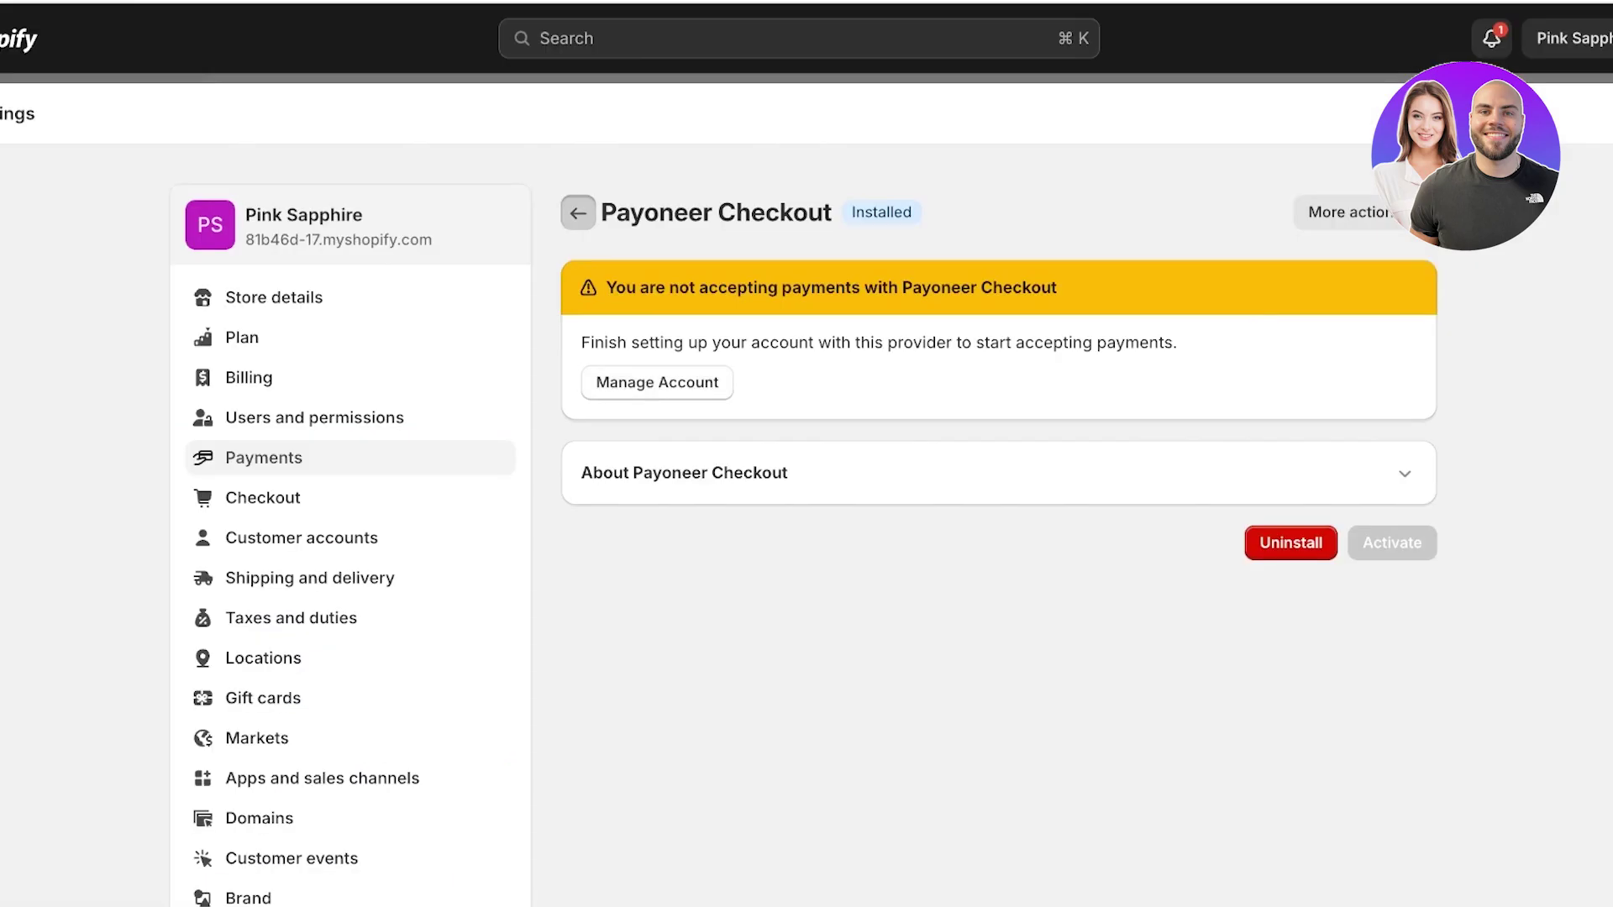
Return to the Payments settings and deactivate the Phone Transfer manual method.
{"action": "left_click", "coordinate": [578, 212]}
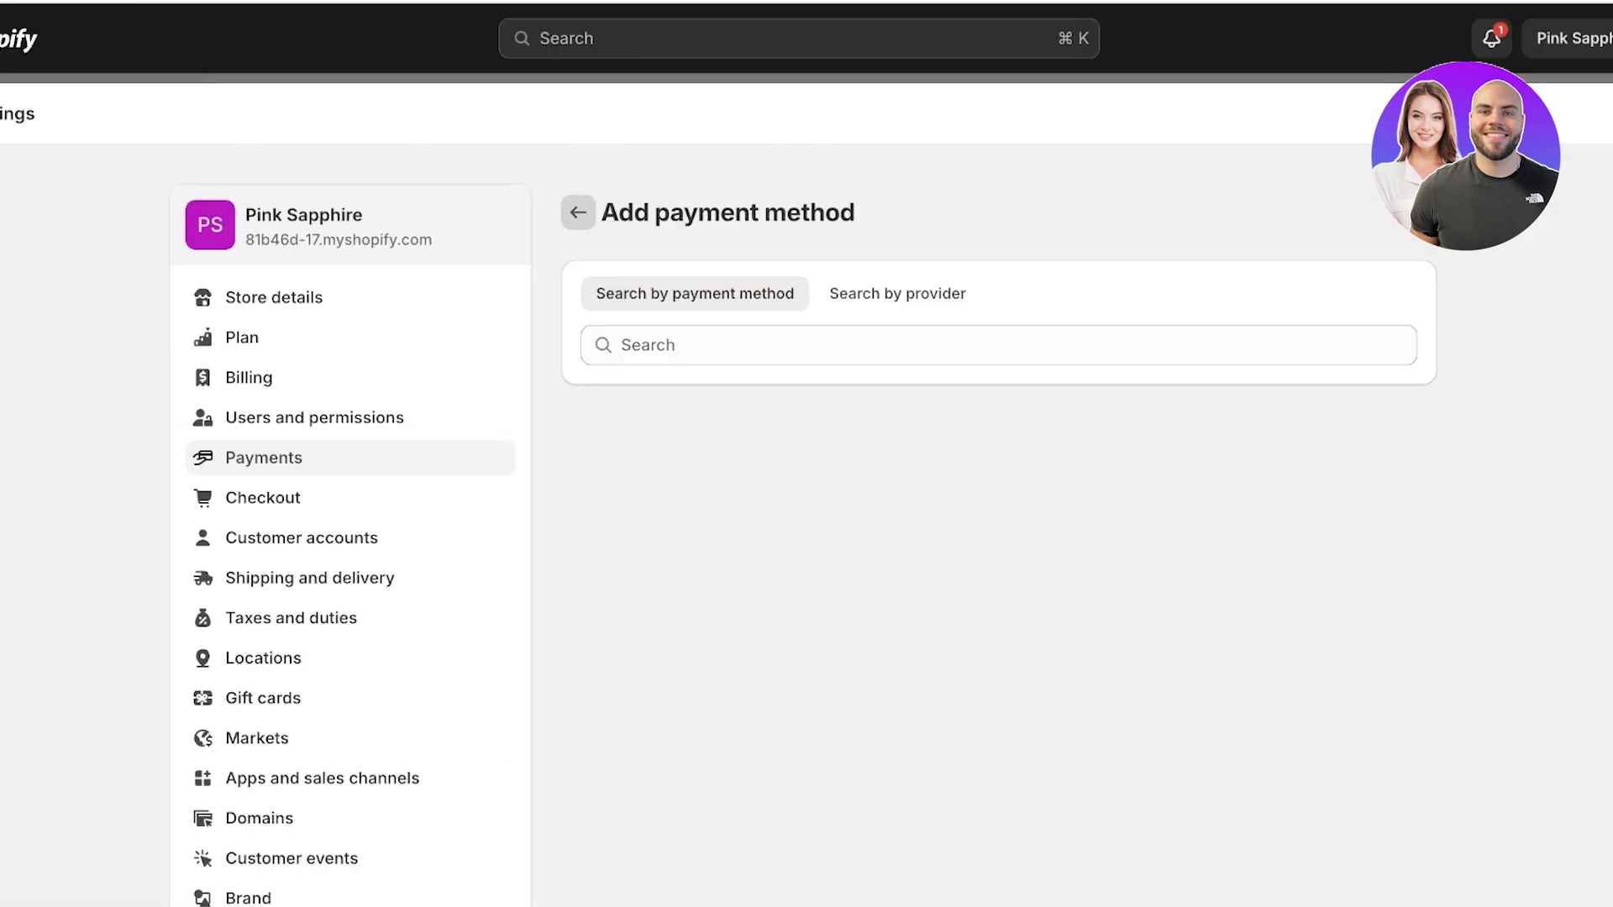
{"action": "left_click", "coordinate": [578, 212]}
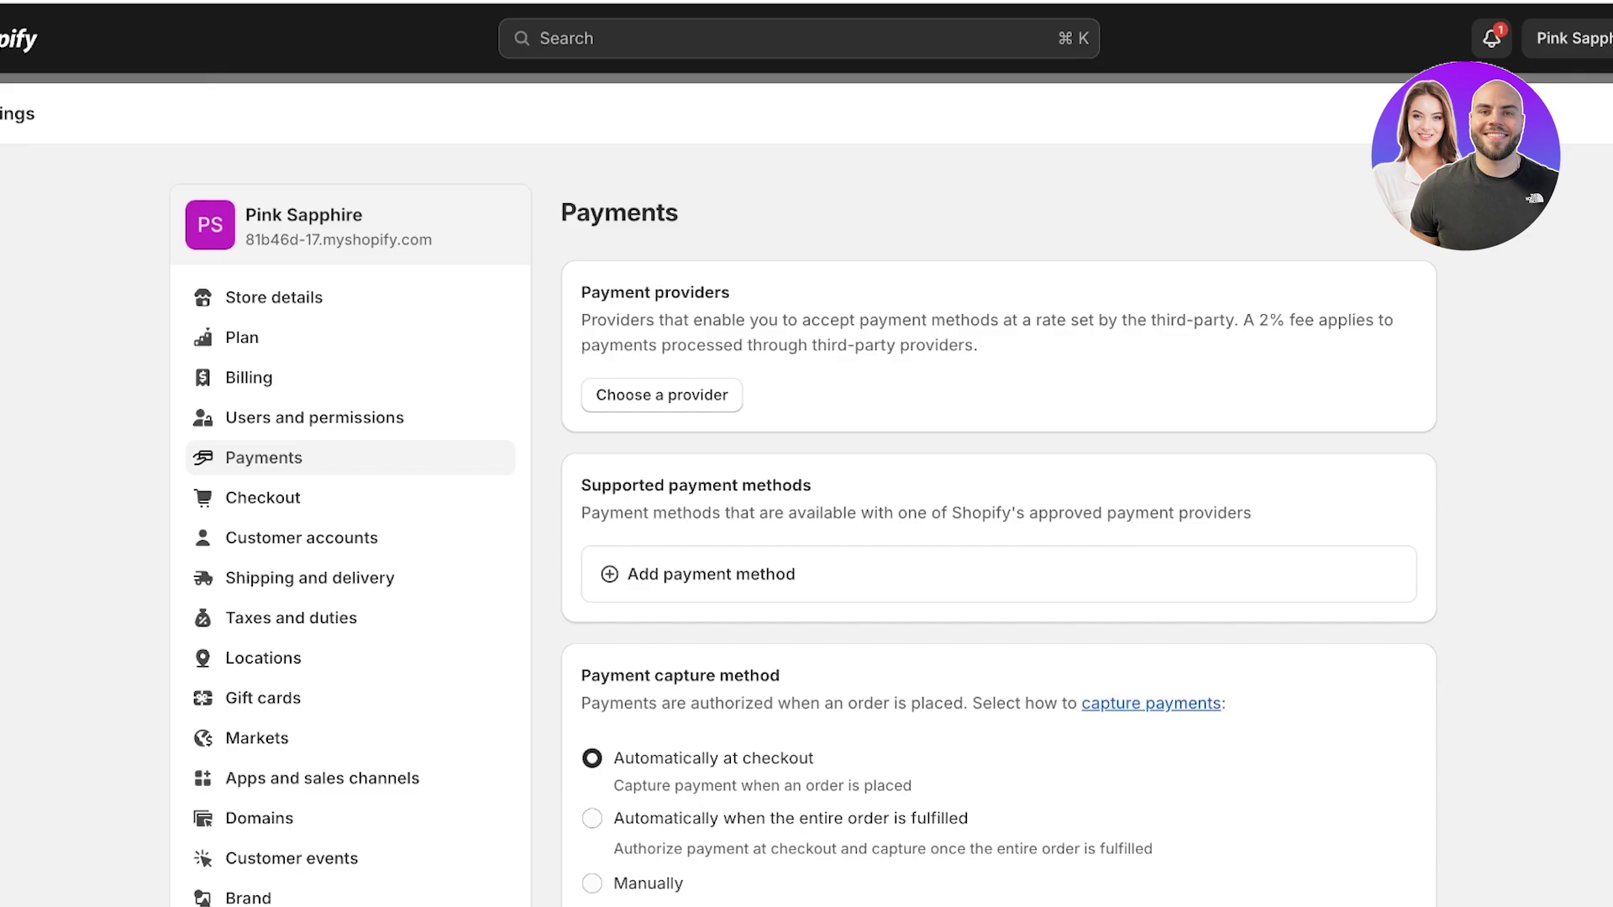
{"action": "scroll", "coordinate": [806, 521], "scroll_direction": "down", "scroll_amount": 7}
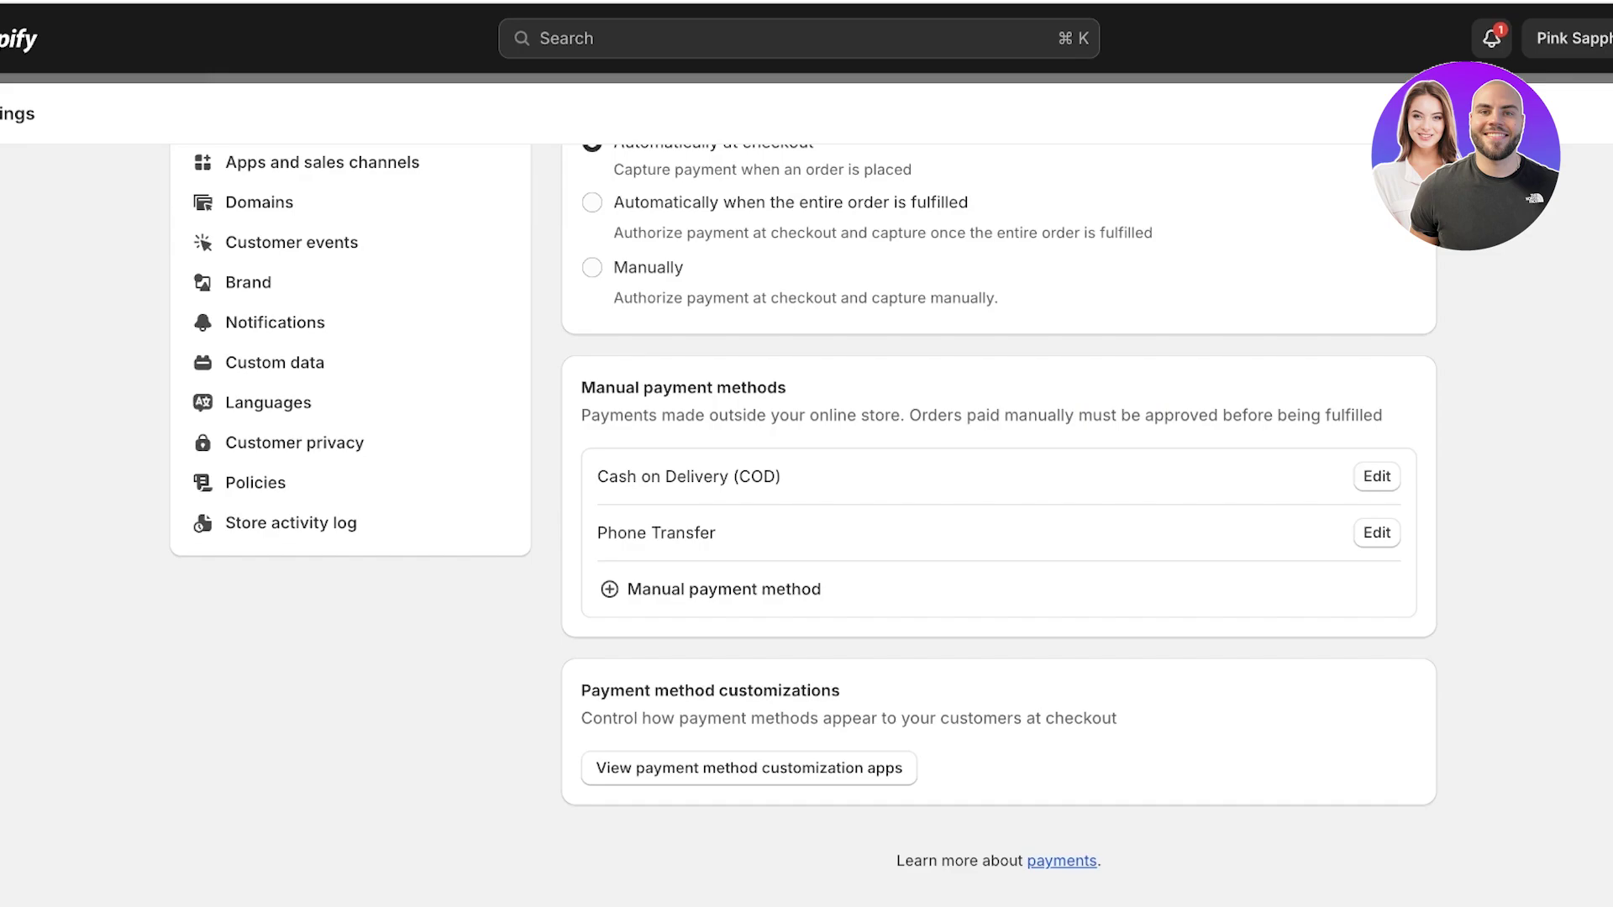
{"action": "left_click", "coordinate": [1377, 533]}
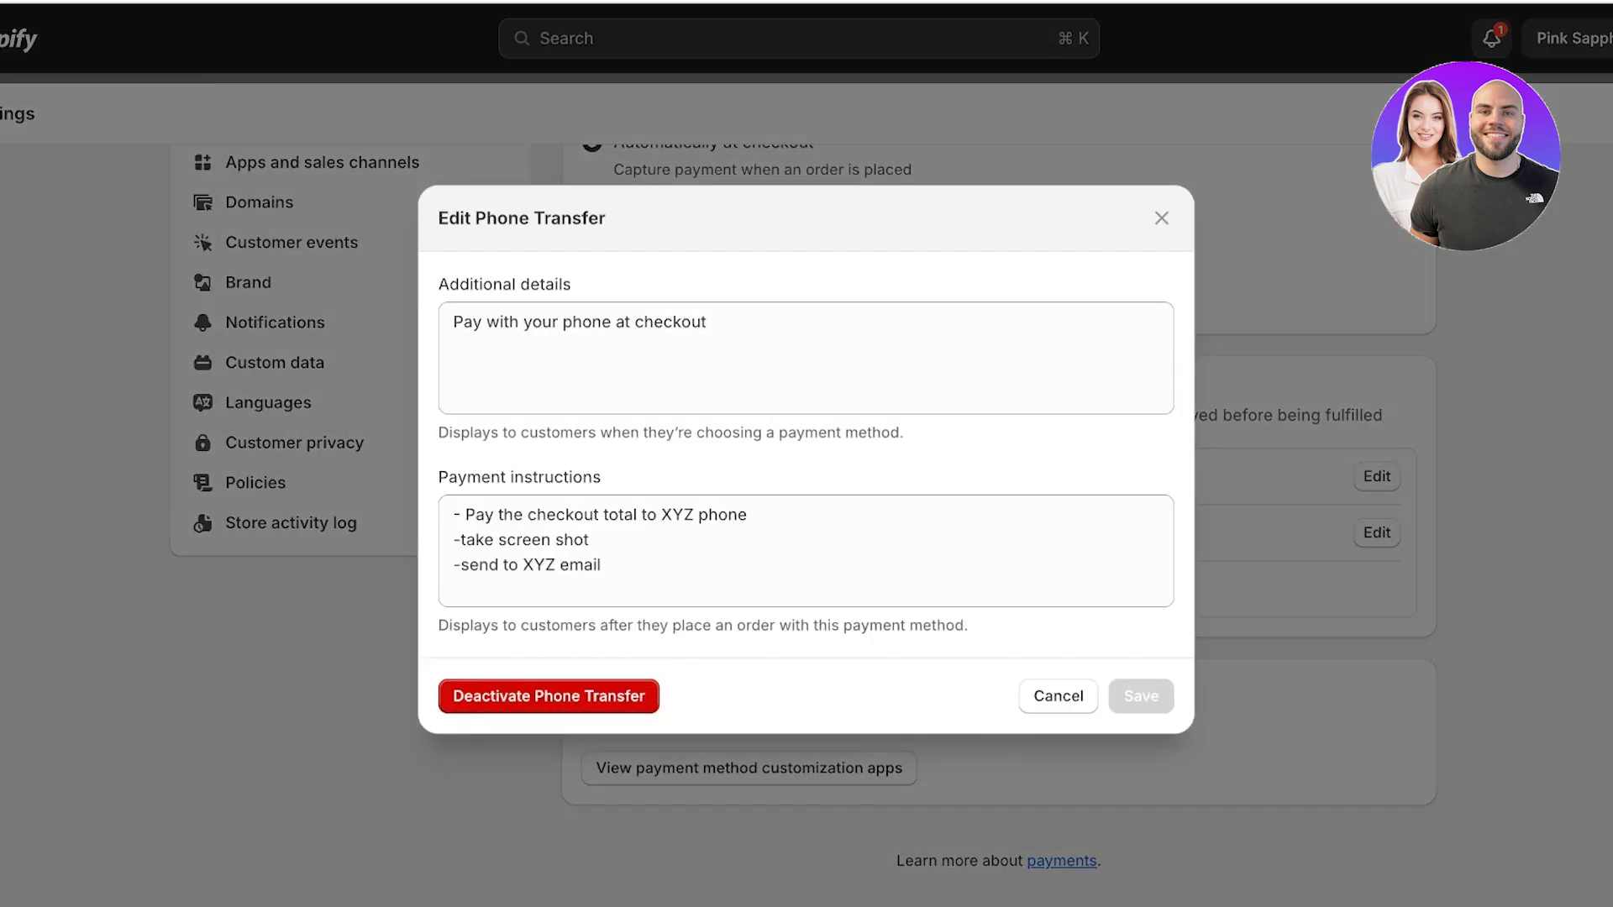
{"action": "left_click", "coordinate": [549, 695]}
{"action": "left_click", "coordinate": [1062, 527]}
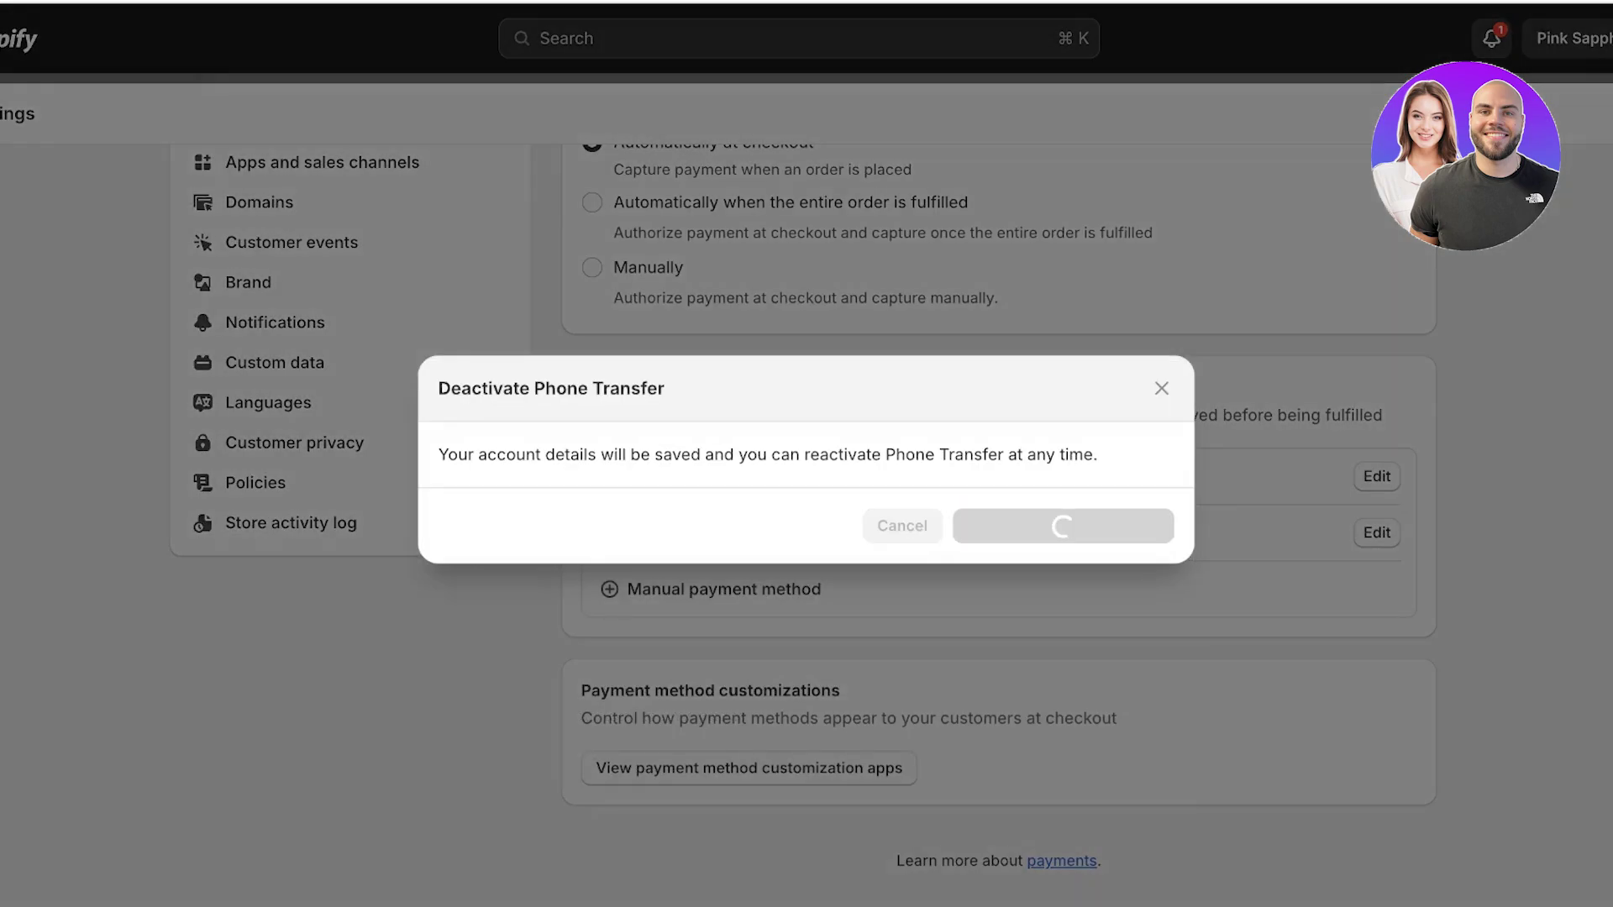
Deactivate the Cash on Delivery (COD) manual method and confirm.
{"action": "left_click", "coordinate": [1377, 476]}
{"action": "left_click", "coordinate": [579, 696]}
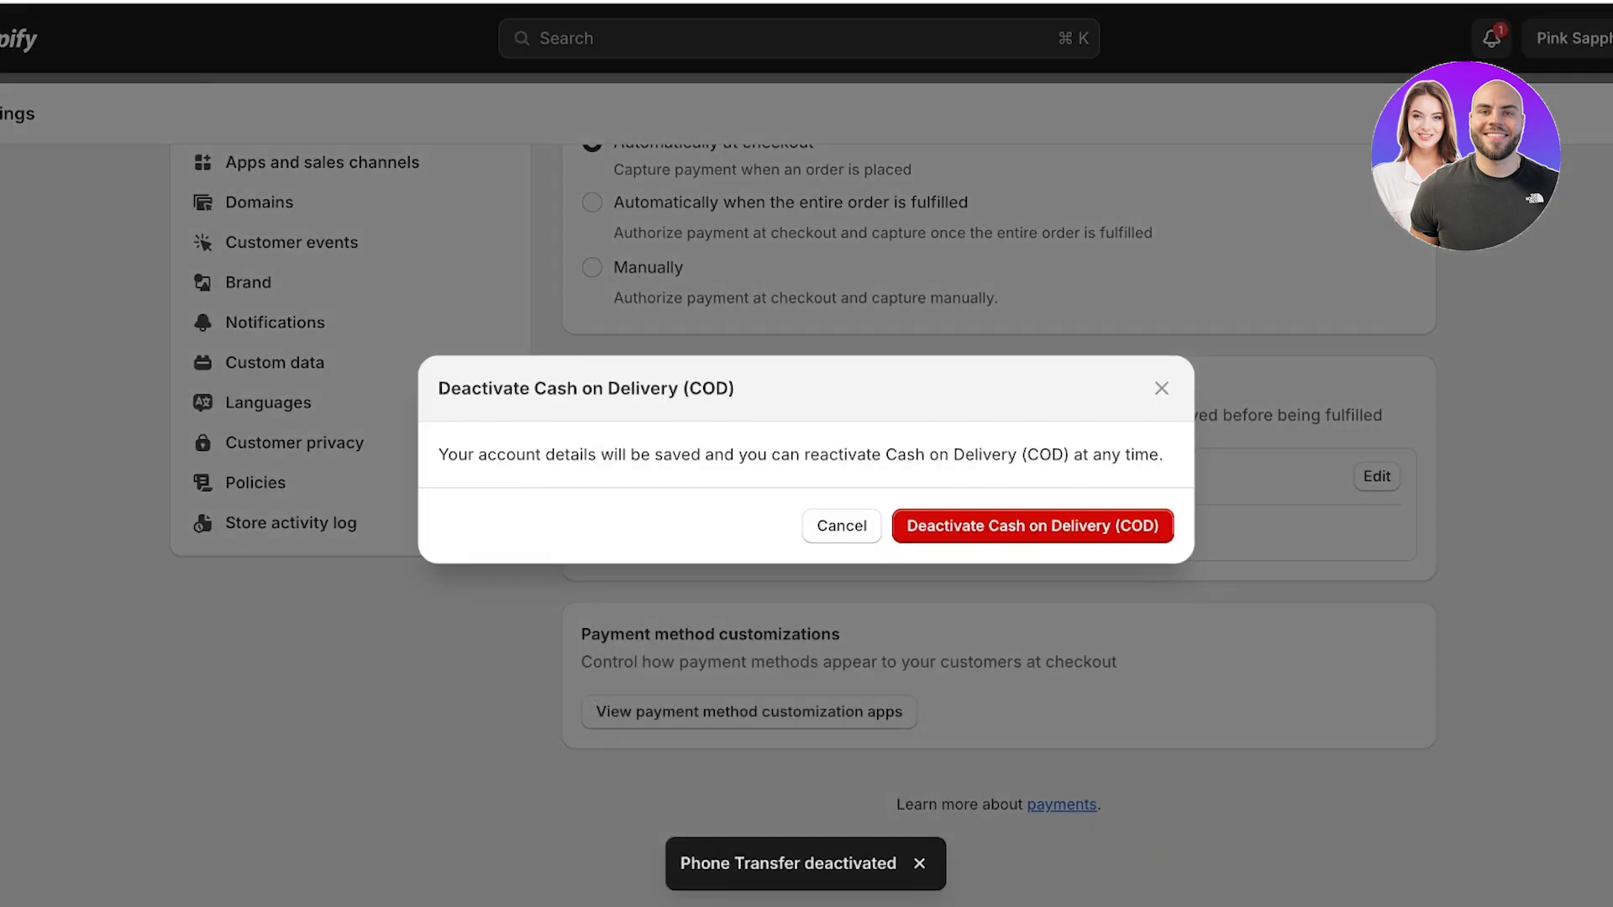
{"action": "left_click", "coordinate": [1032, 526]}
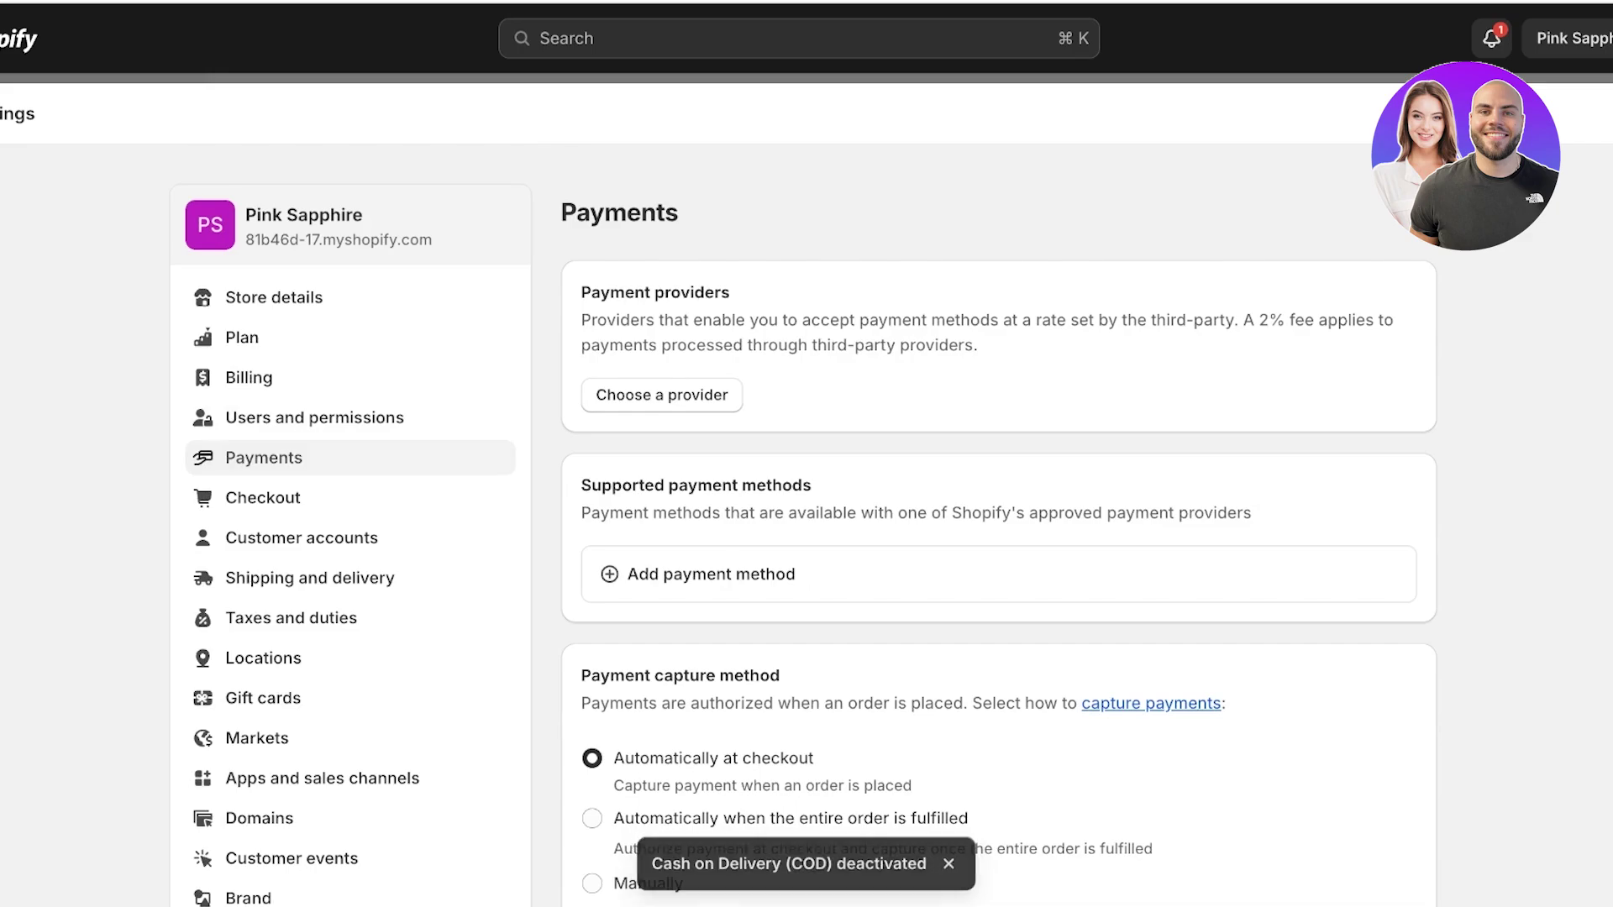
Re-add Cash on Delivery (COD) from the Manual payment method menu and reactivate it.
{"action": "scroll", "coordinate": [806, 504], "scroll_direction": "down", "scroll_amount": 5}
{"action": "left_click", "coordinate": [724, 617]}
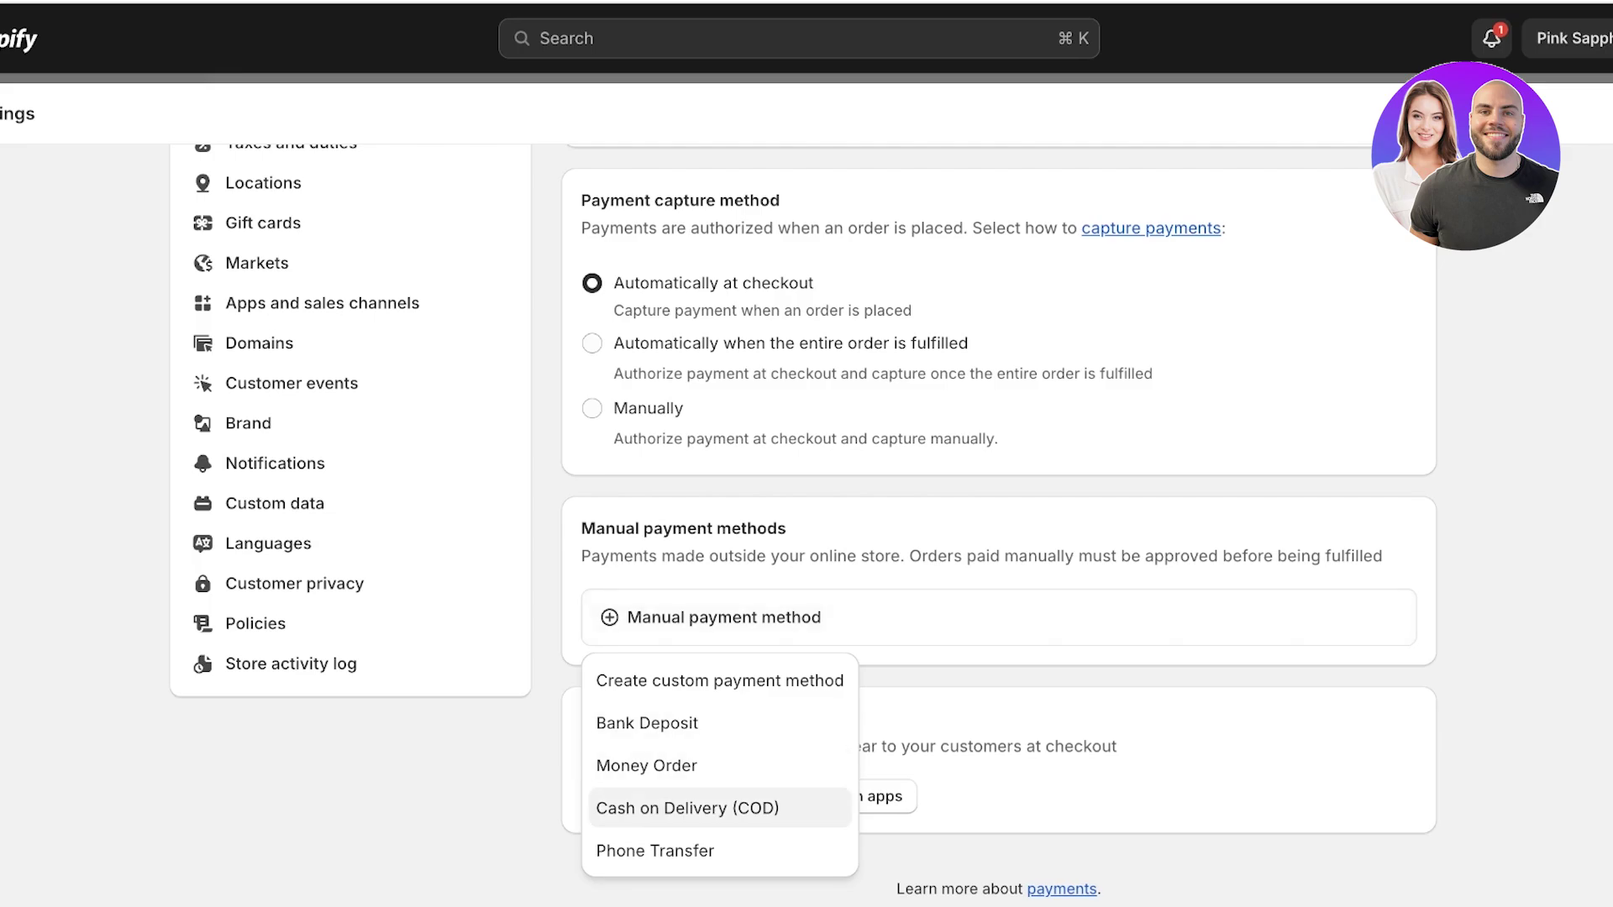
{"action": "left_click", "coordinate": [687, 808]}
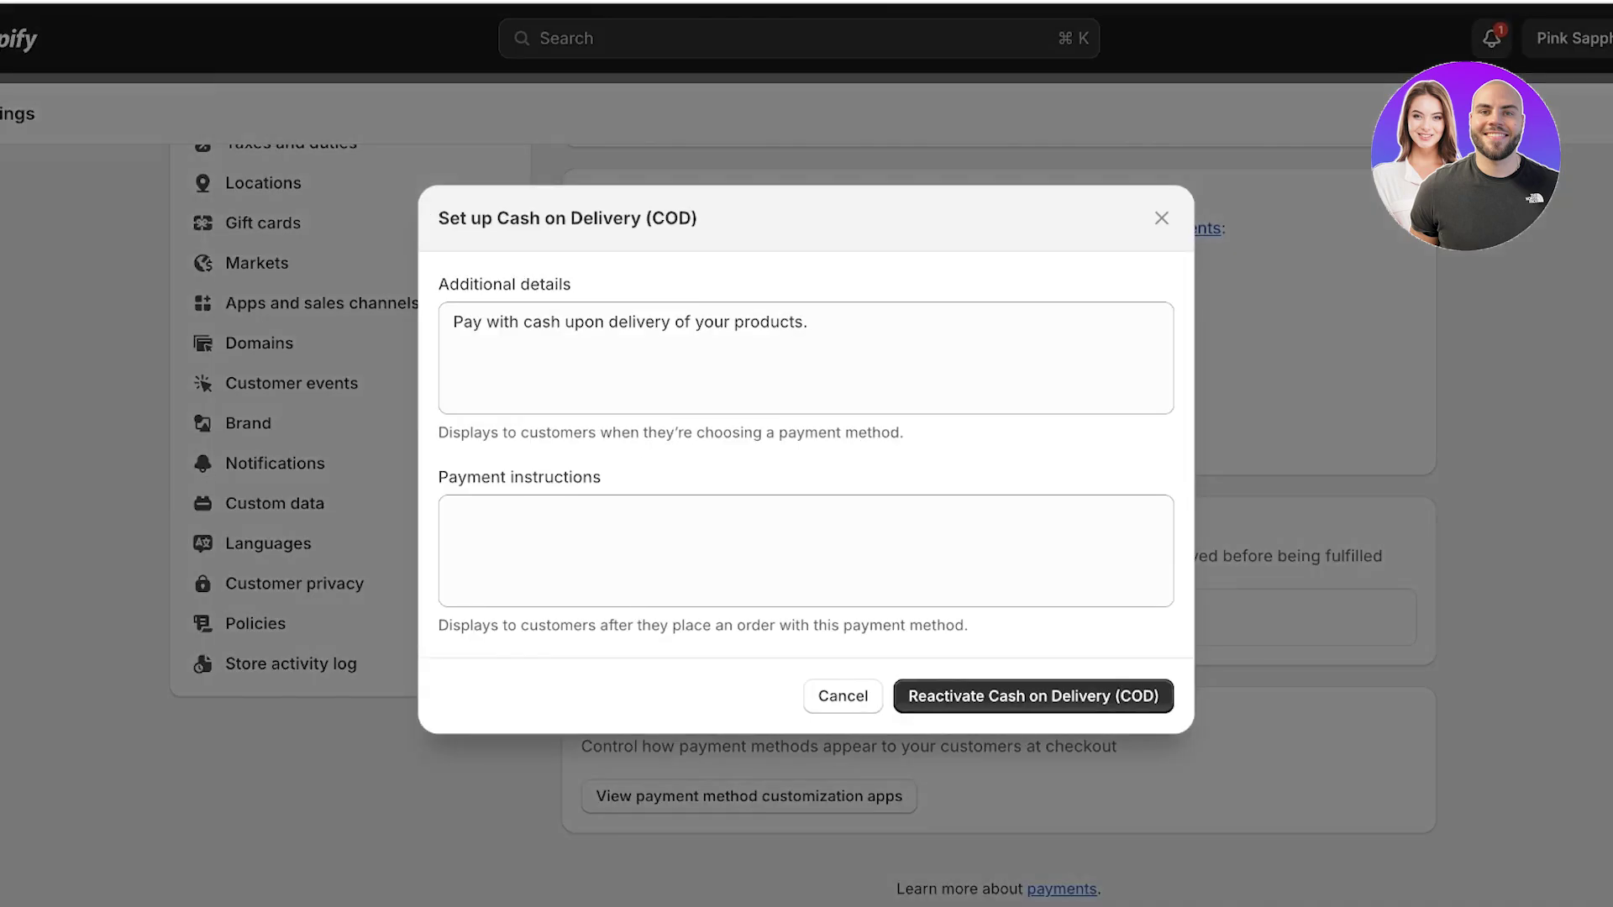
{"action": "left_click", "coordinate": [808, 323]}
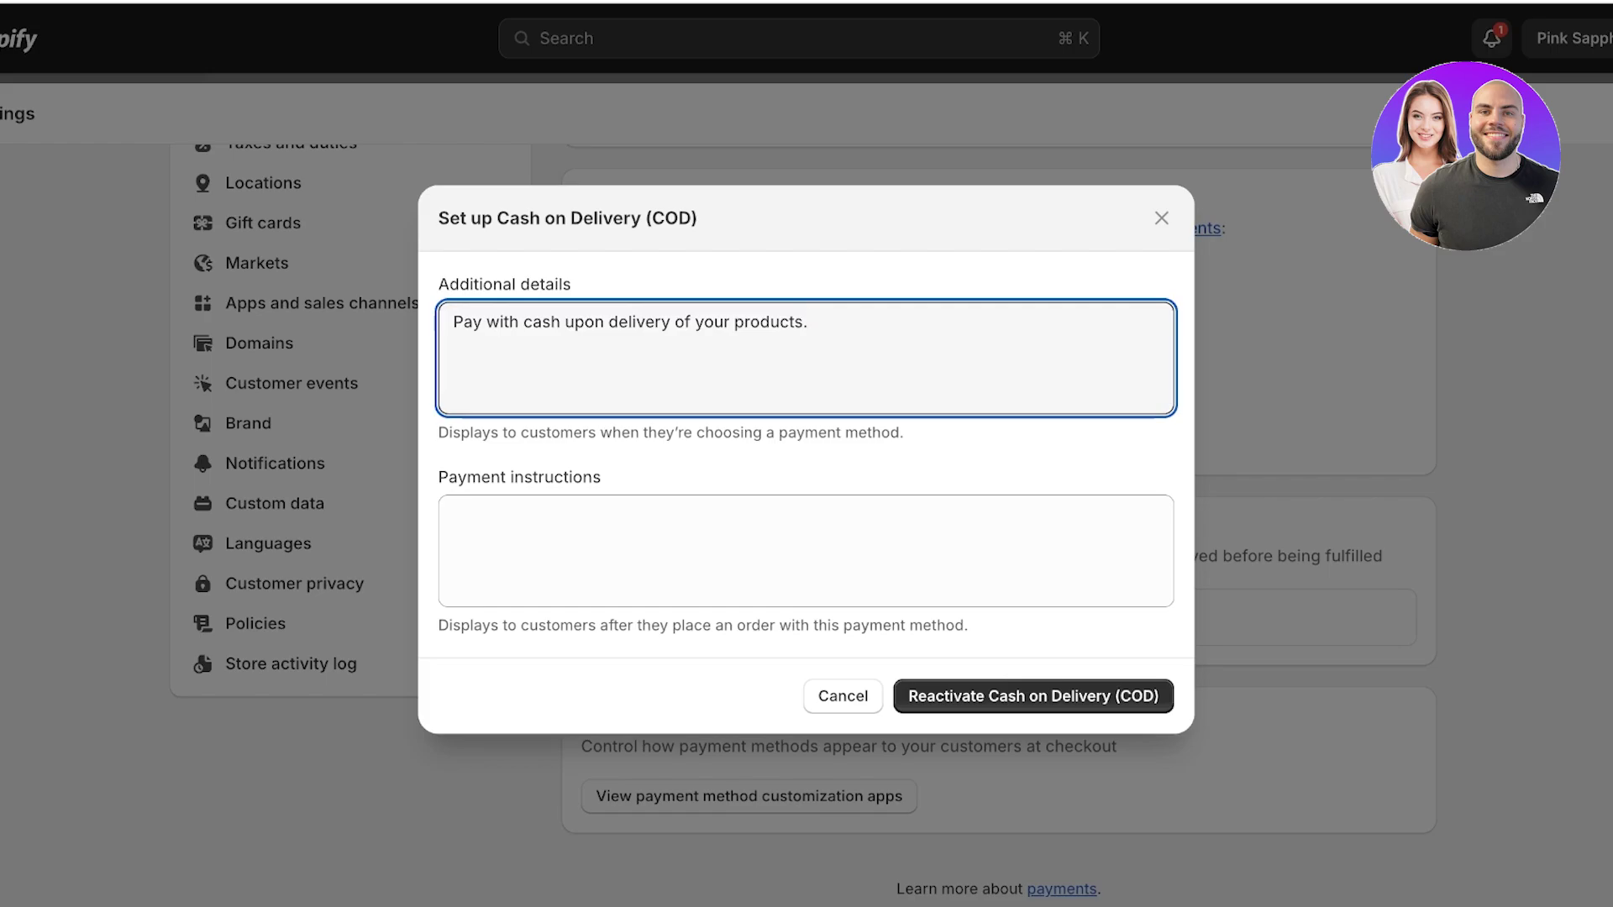
{"action": "left_click", "coordinate": [1033, 695]}
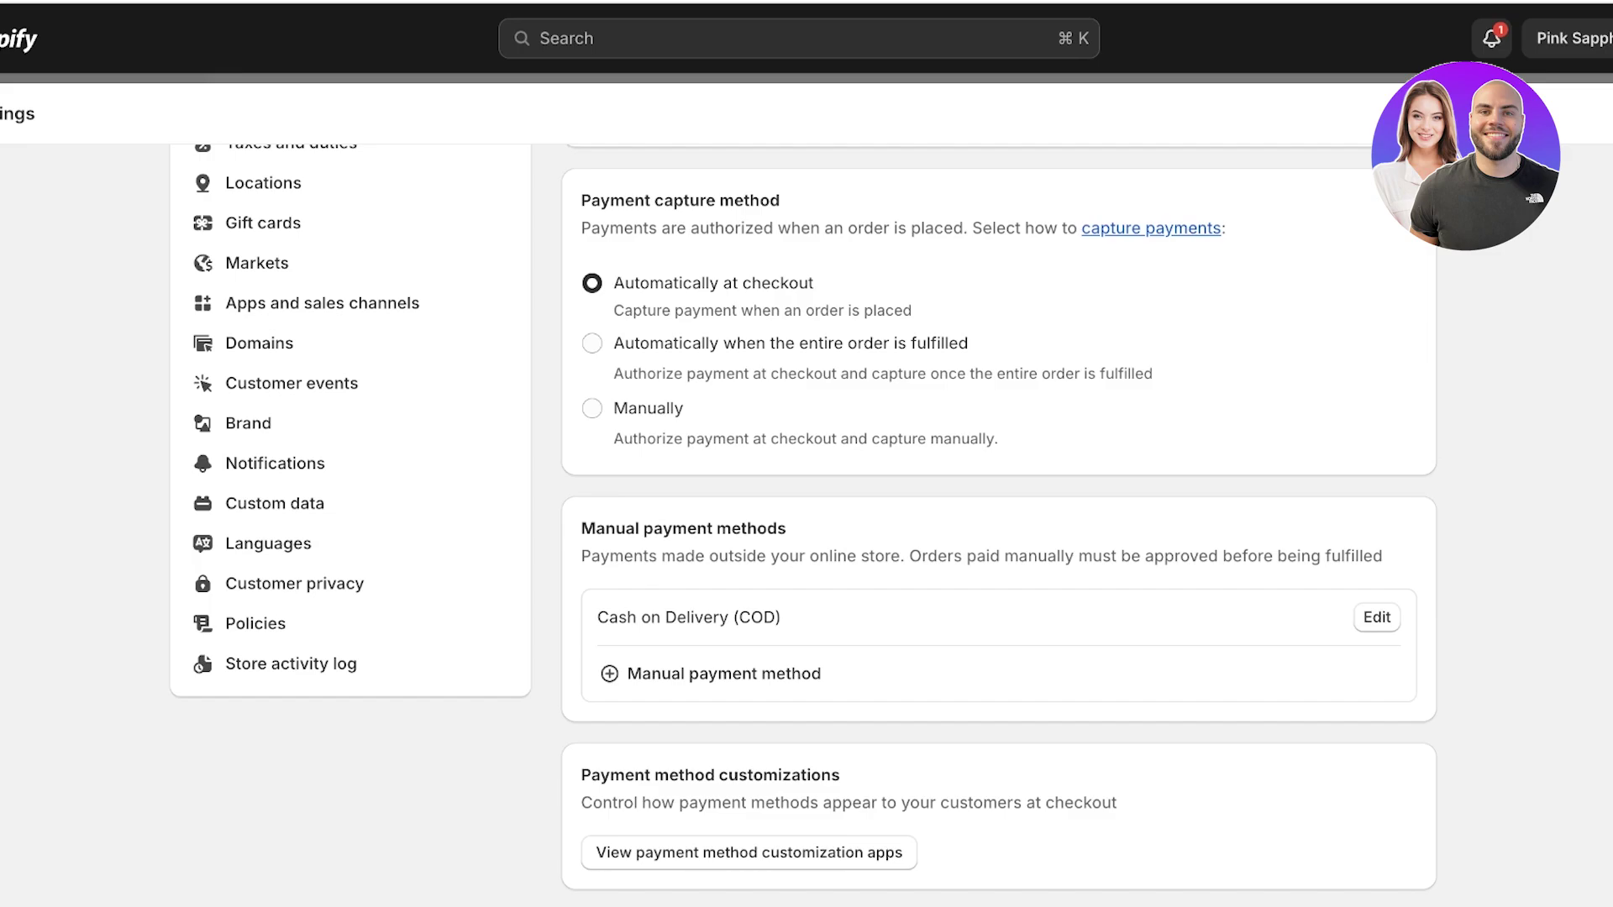
{"action": "left_click", "coordinate": [610, 674]}
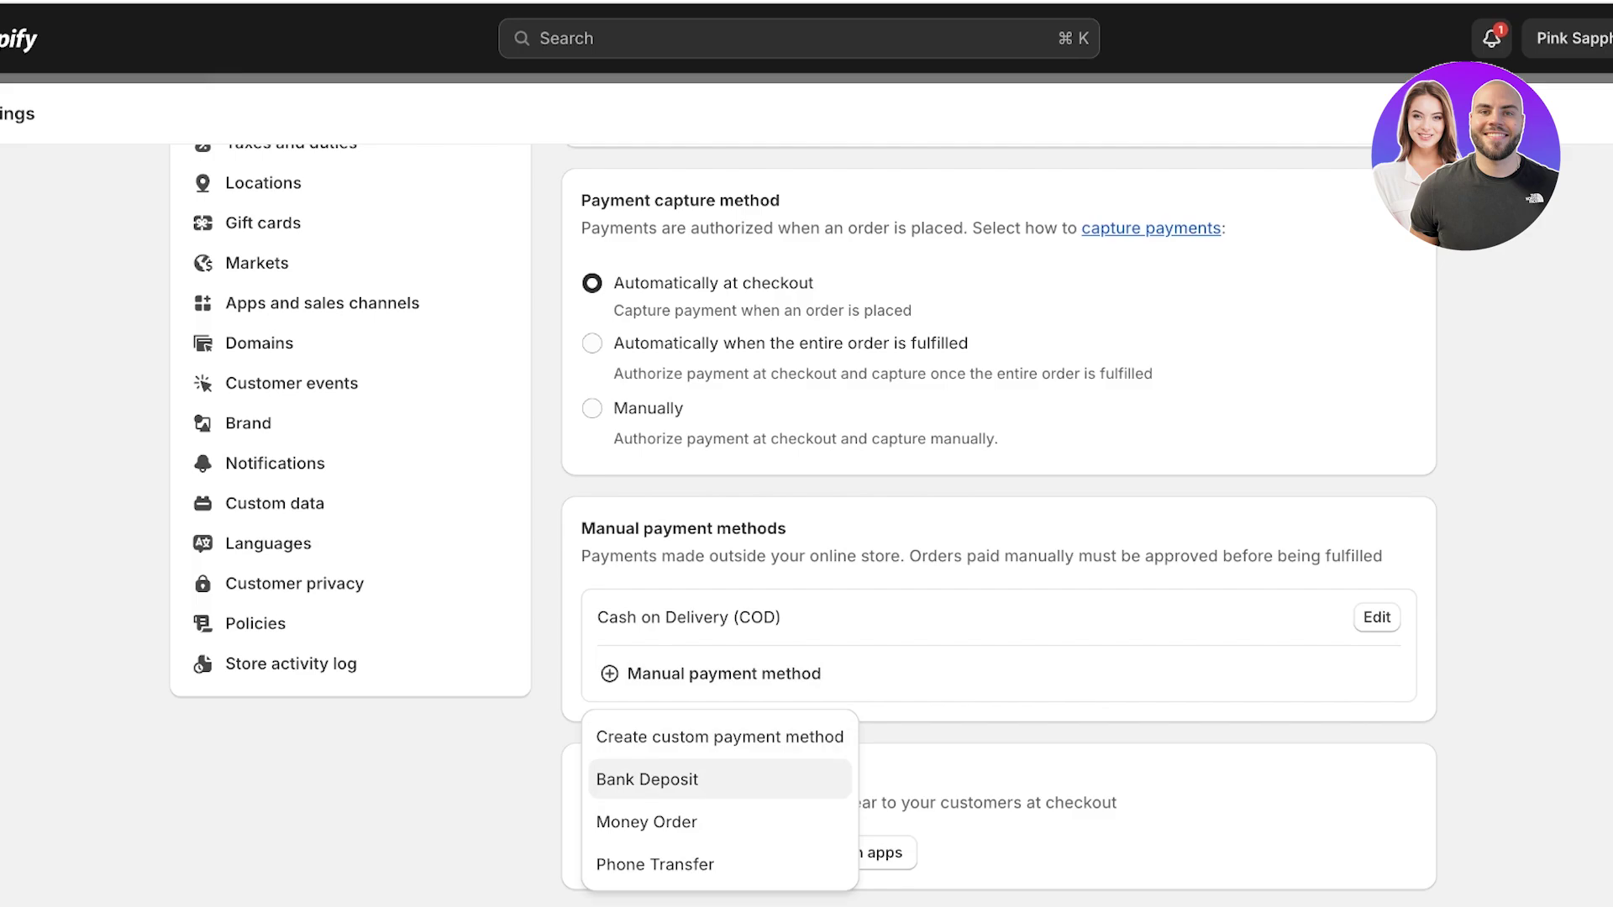
Start a custom payment method named 'Wire Transfer' with details 'Wire trnsferto CYZ account'.
{"action": "left_click", "coordinate": [720, 736]}
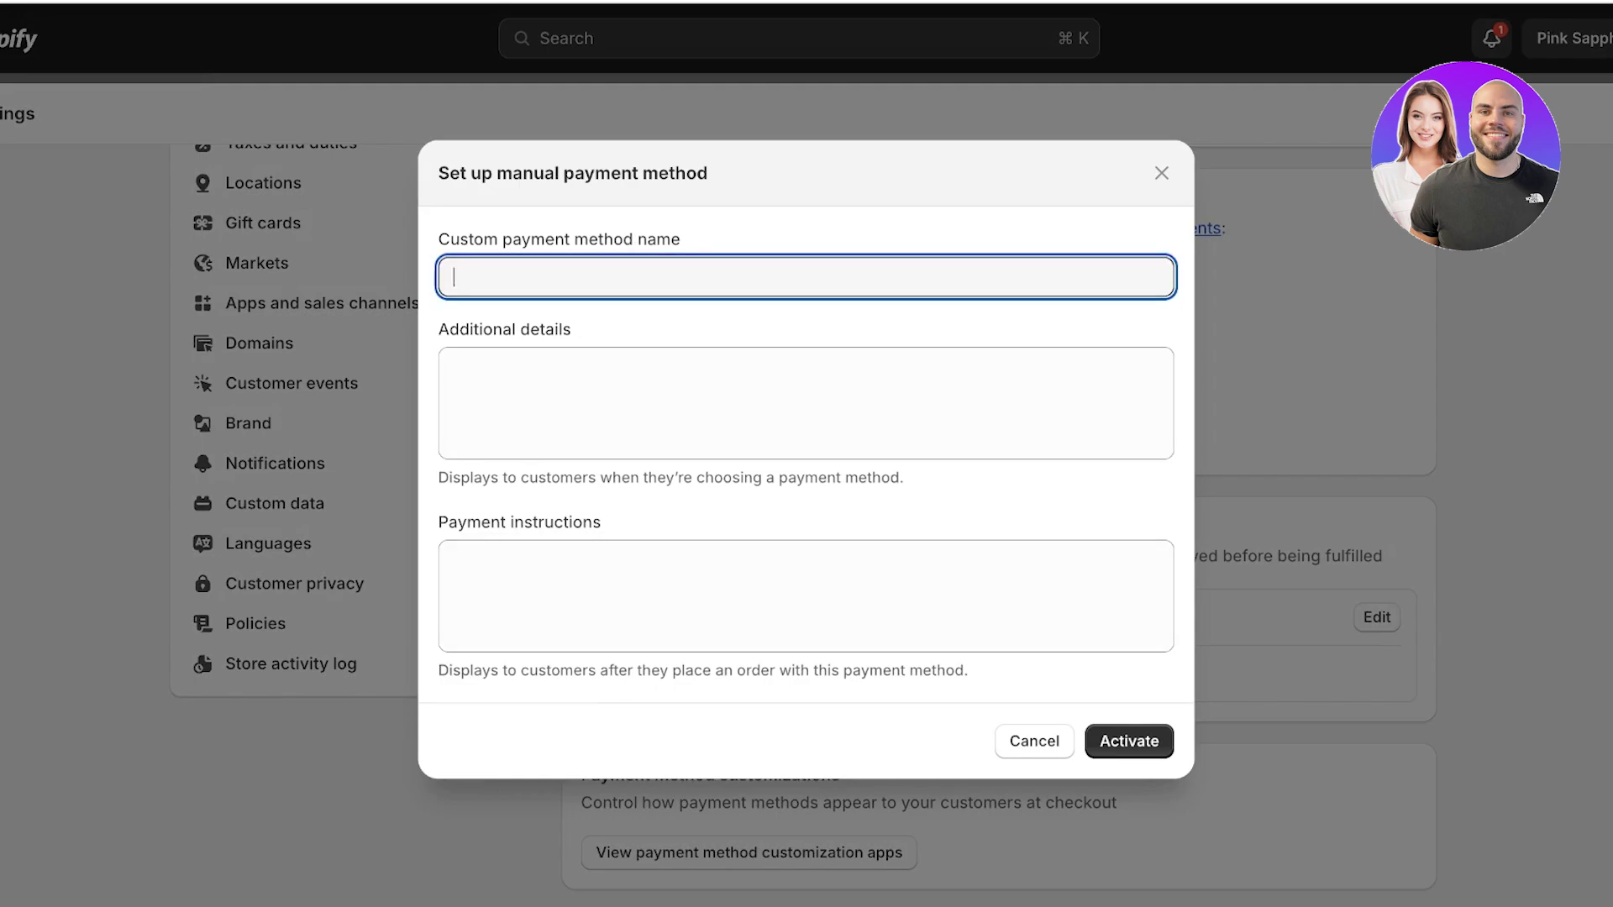
{"action": "type", "text": "Wire Tran"}
{"action": "type", "text": "sf"}
{"action": "key", "text": "BackSpace"}
{"action": "key", "text": "BackSpace"}
{"action": "type", "text": "fer"}
{"action": "left_click", "coordinate": [454, 366]}
{"action": "type", "text": "Wire tr"}
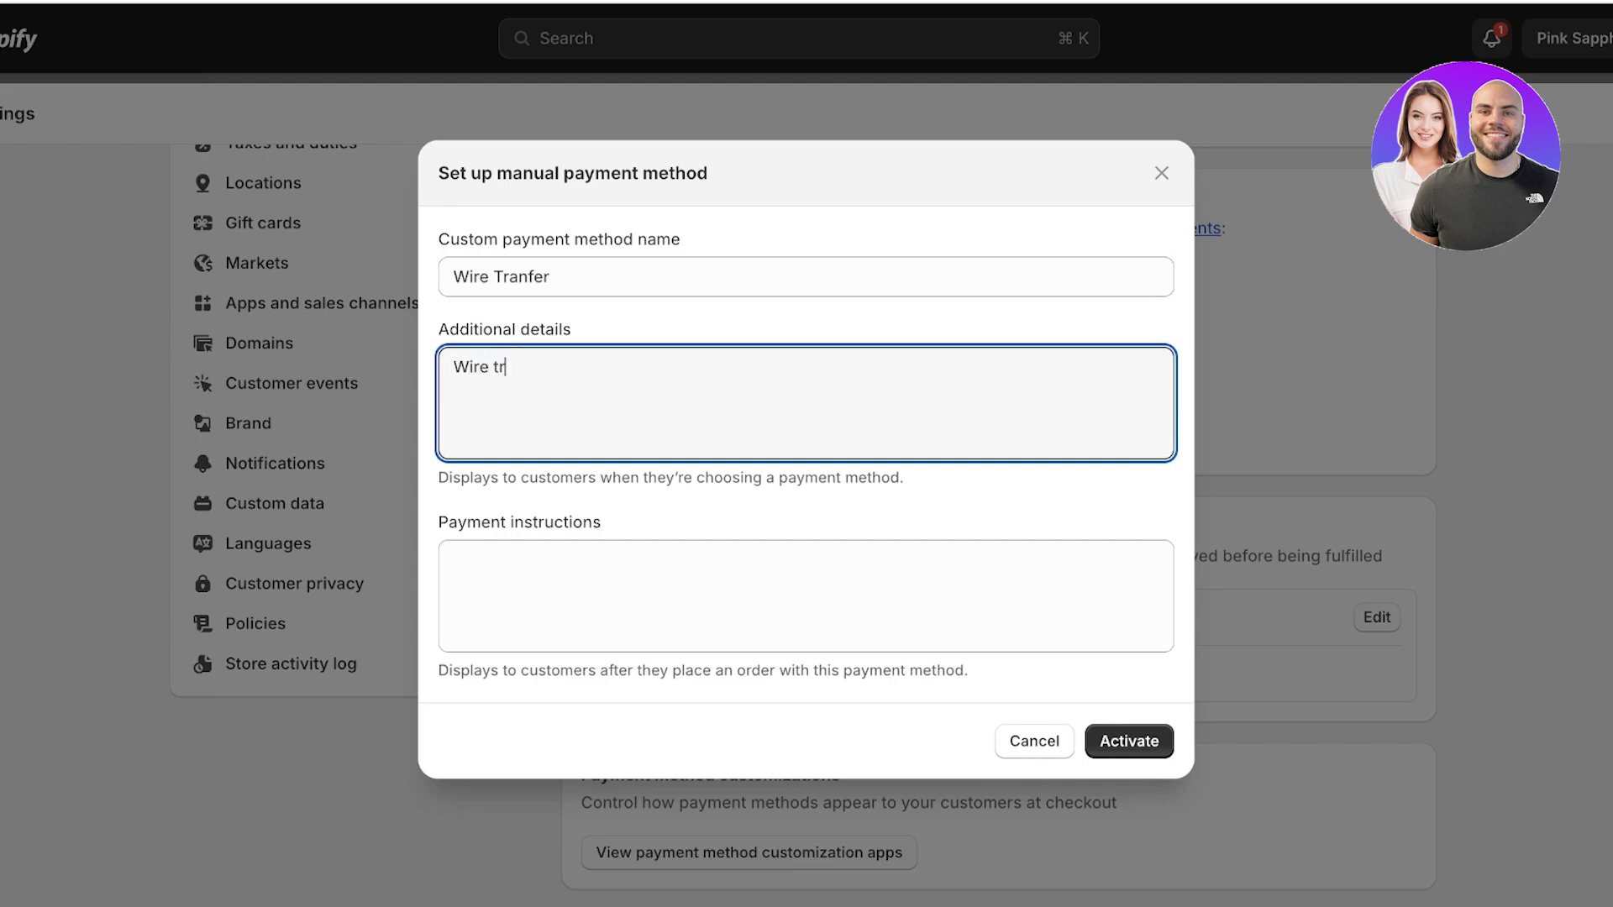
{"action": "type", "text": "nsferto CYZ account"}
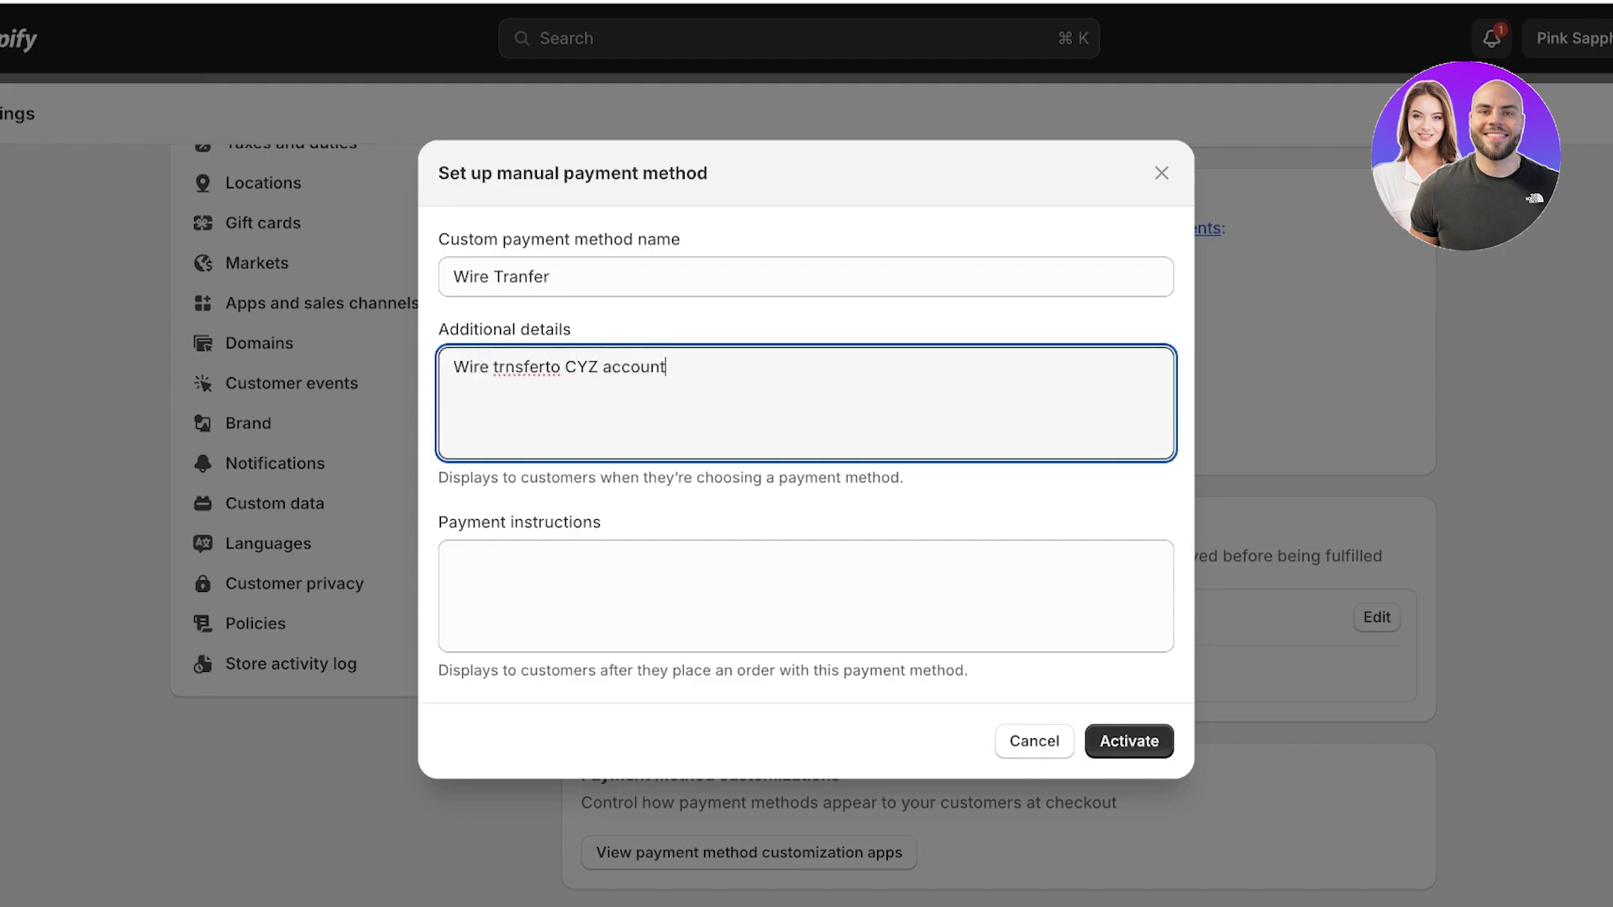
{"action": "key", "text": "Return"}
Discard the unsaved custom method and leave Settings for the admin Home dashboard.
{"action": "key", "text": "Escape"}
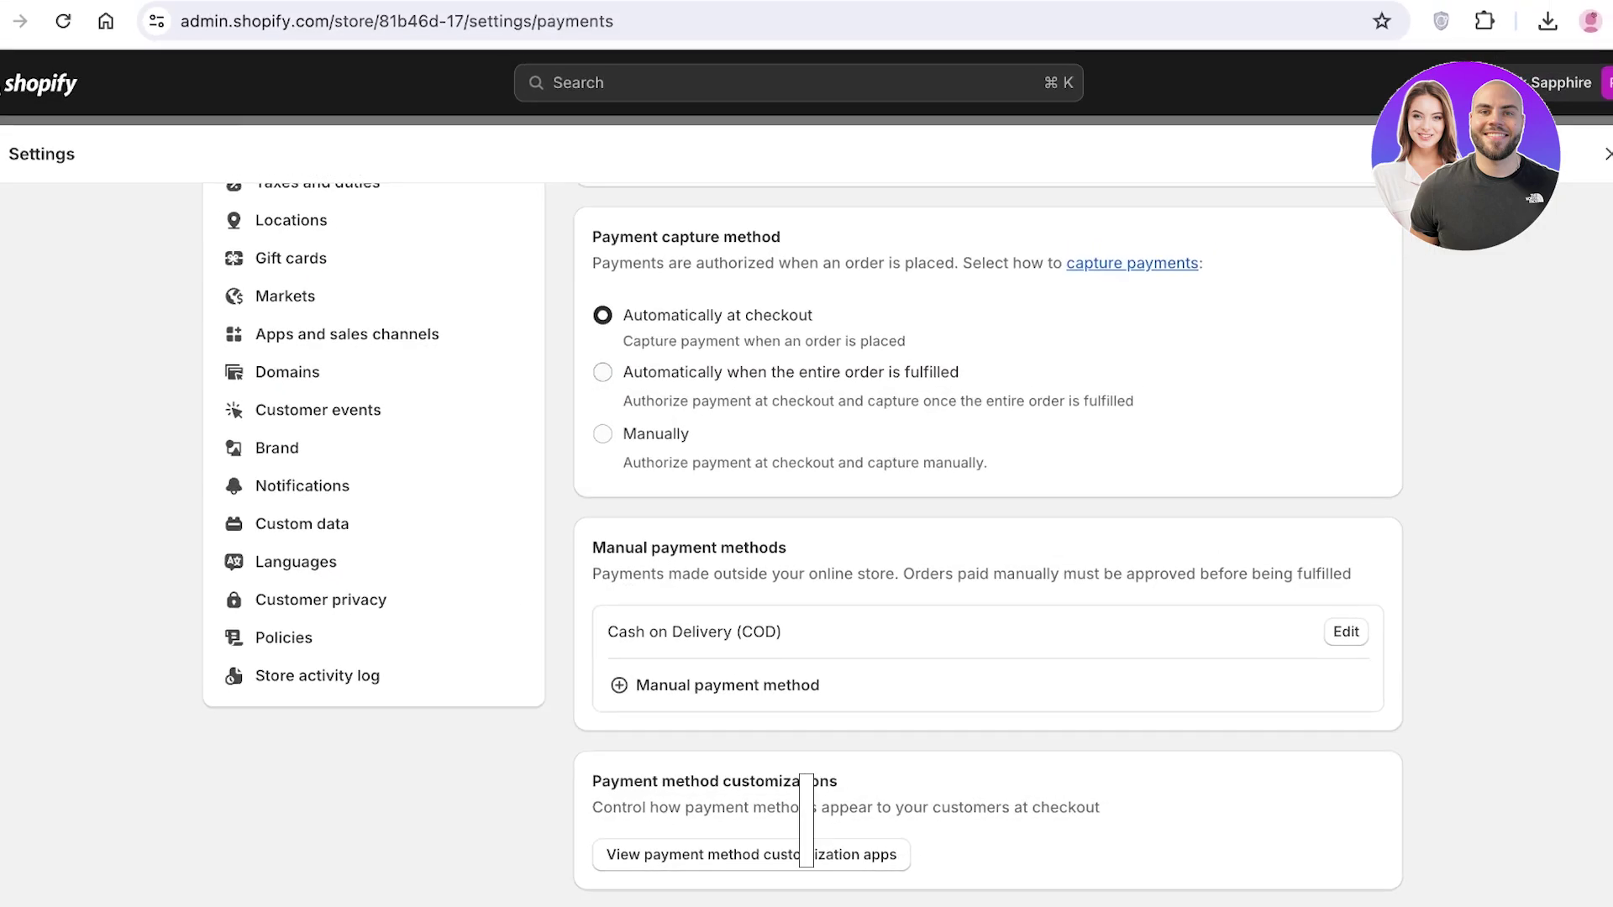
{"action": "scroll", "coordinate": [975, 588], "scroll_direction": "up", "scroll_amount": 5}
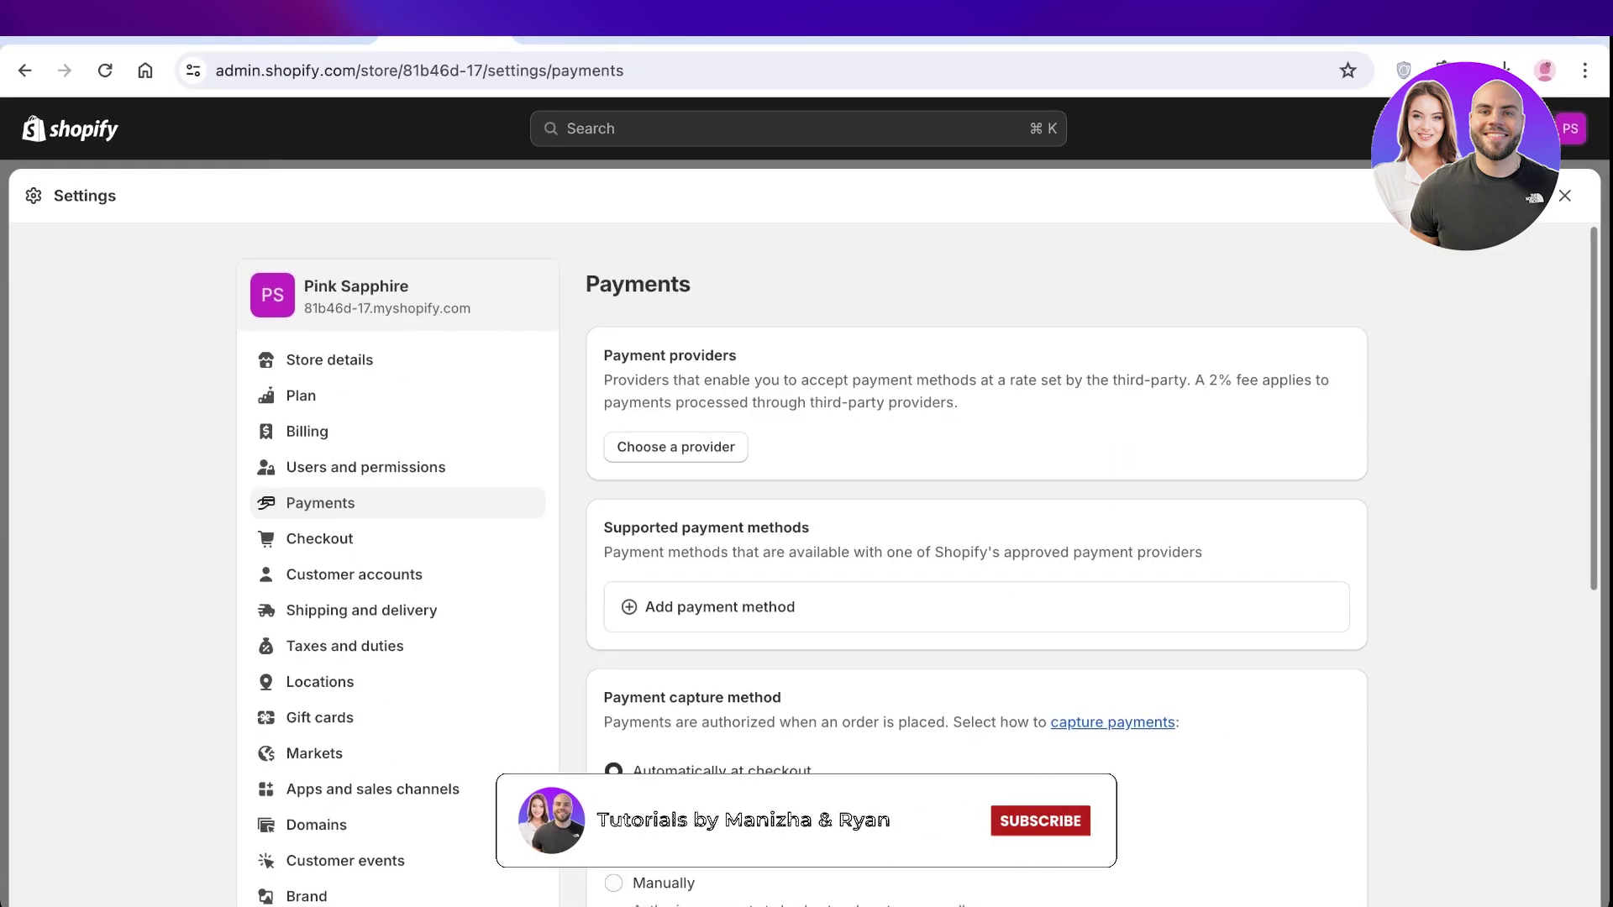
{"action": "key", "text": "Escape"}
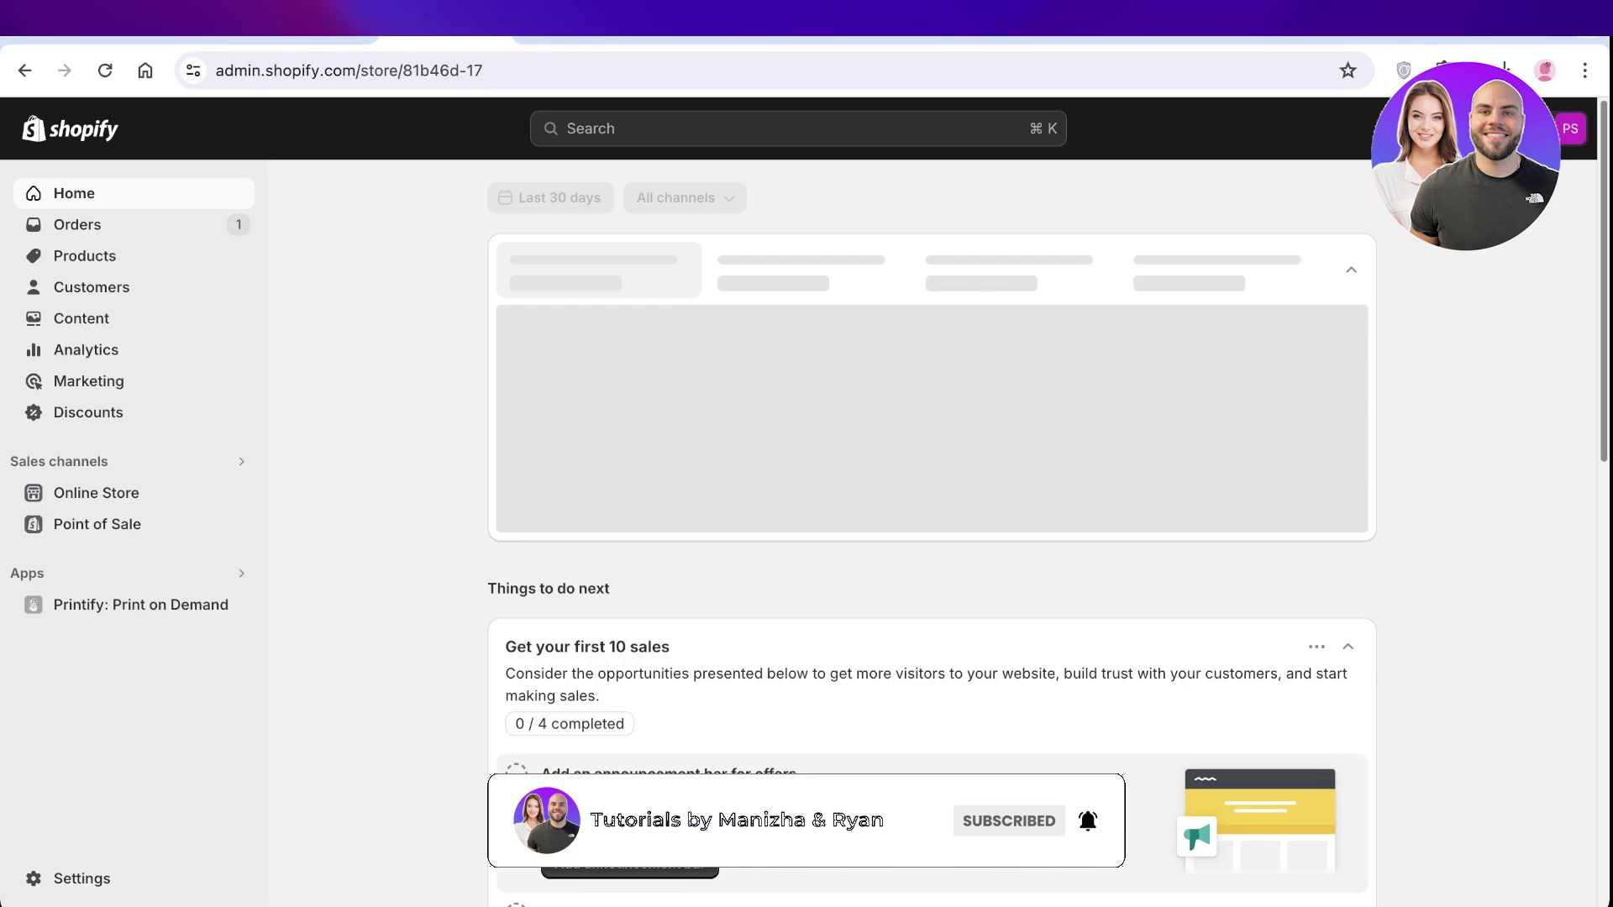